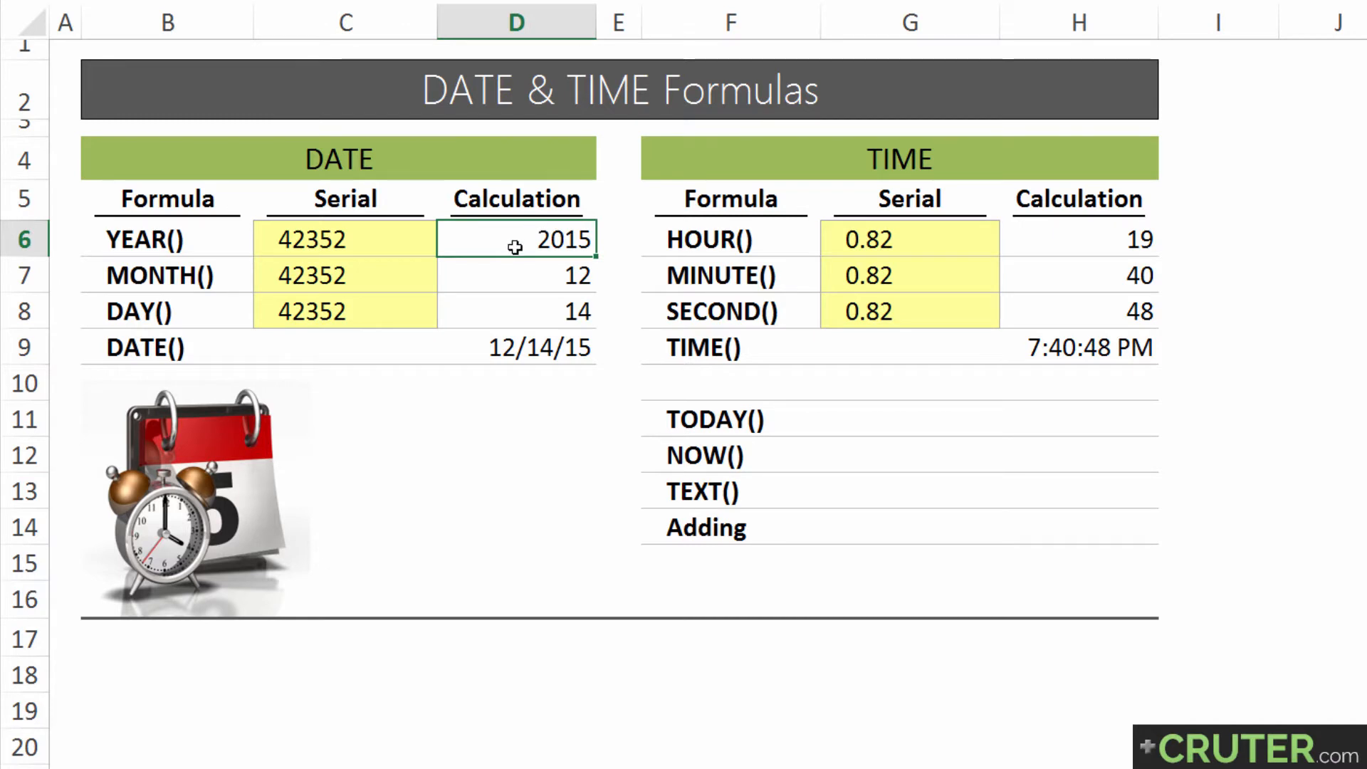
Examine the YEAR formula in D6 and the cell its serial_number argument refers to
{"action": "key", "text": "F2"}
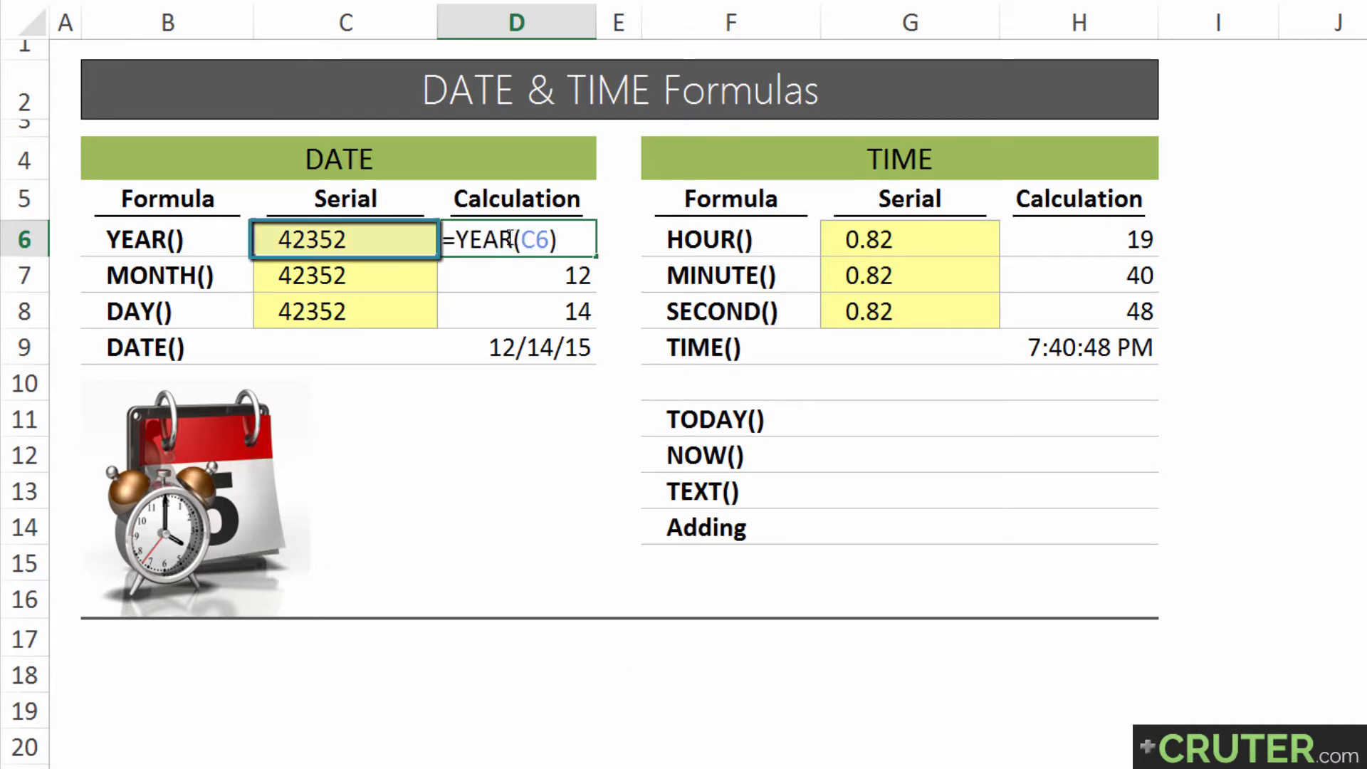
{"action": "left_click_drag", "start_coordinate": [513, 239], "coordinate": [462, 239]}
{"action": "left_click", "coordinate": [526, 241]}
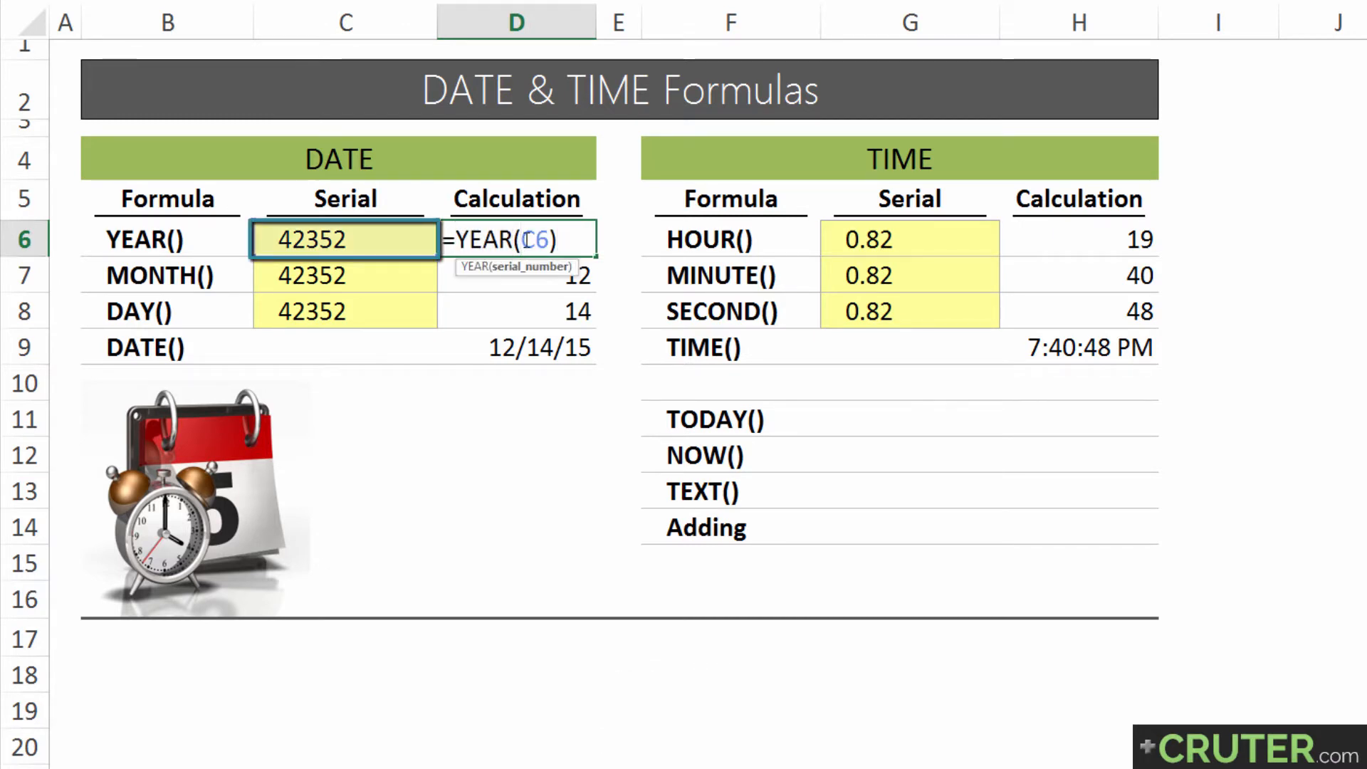
{"action": "left_click", "coordinate": [526, 280]}
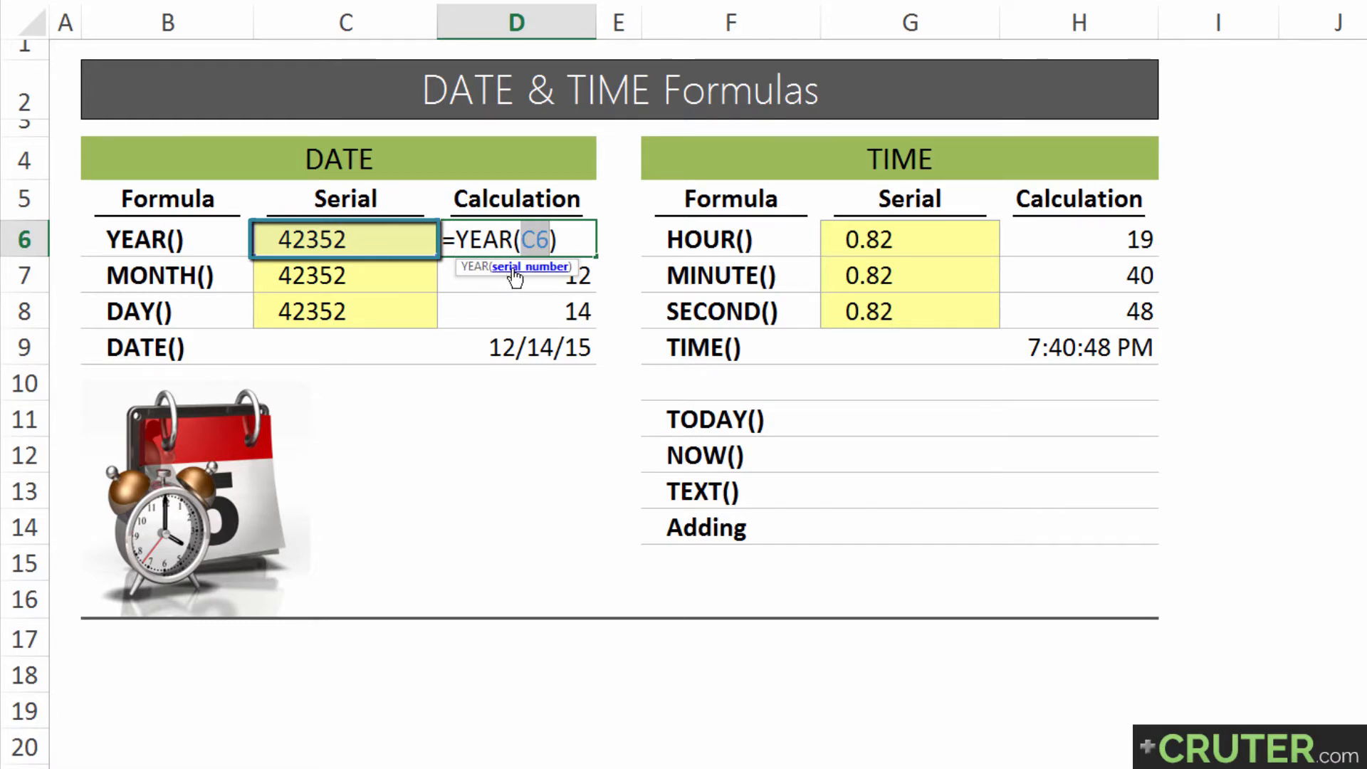
{"action": "key", "text": "Return"}
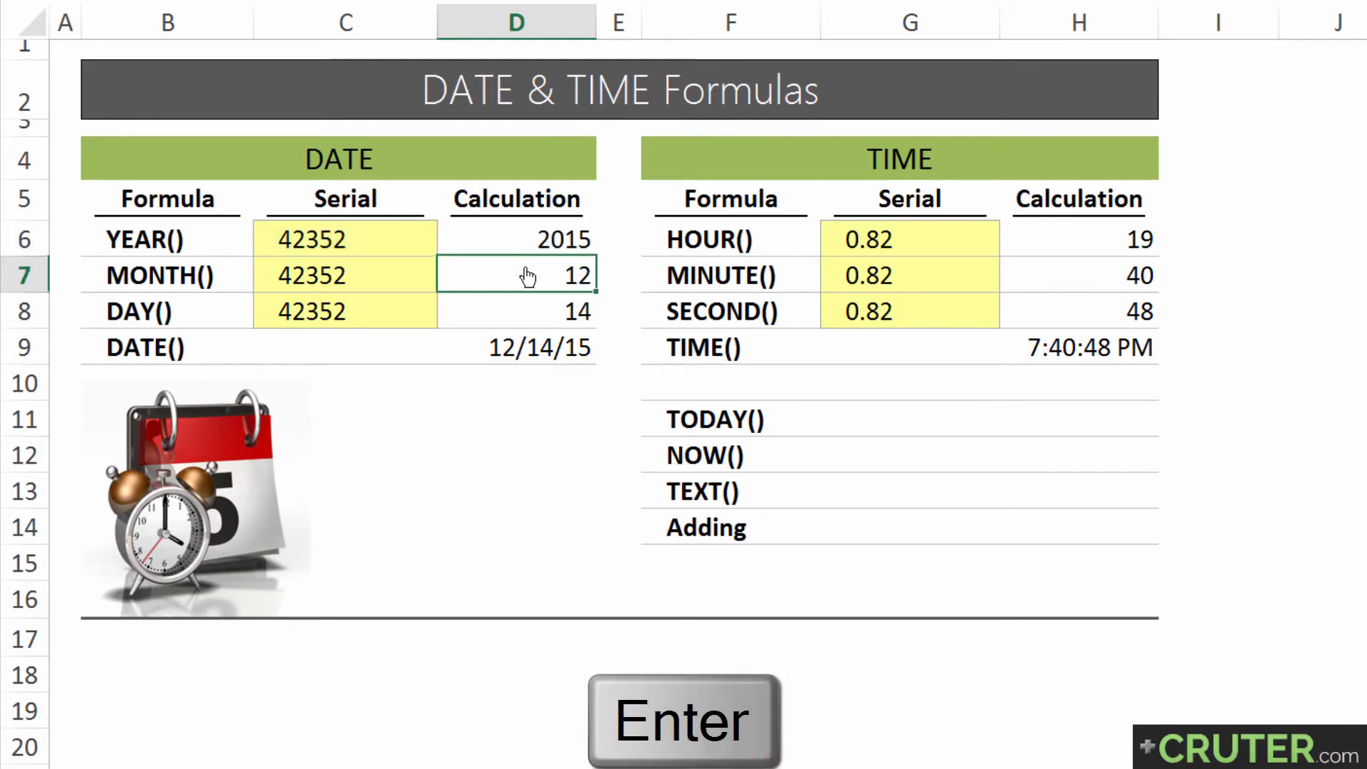
Show the YEAR serial in C6 in the day-month-year date format, and return it to the General number format
{"action": "left_click", "coordinate": [517, 247]}
{"action": "left_click", "coordinate": [377, 236]}
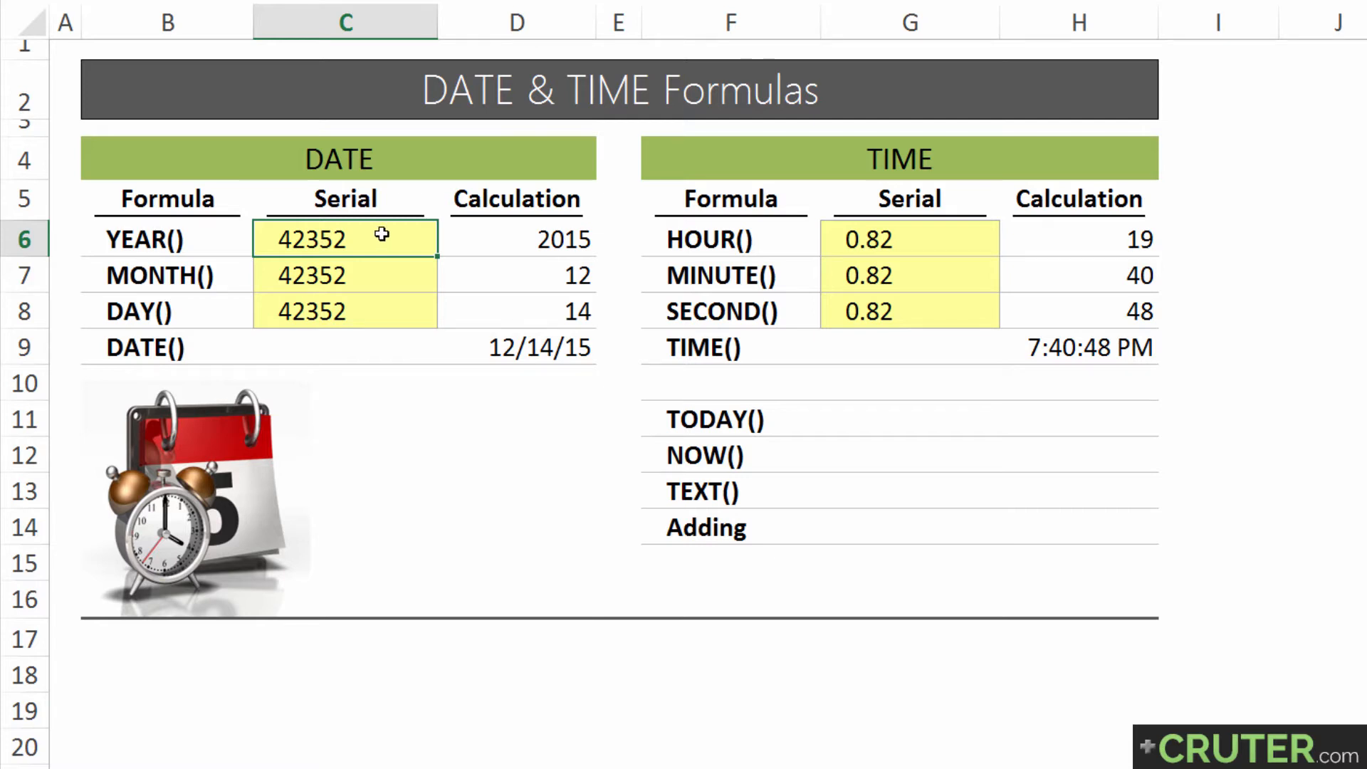
{"action": "left_click", "coordinate": [497, 233]}
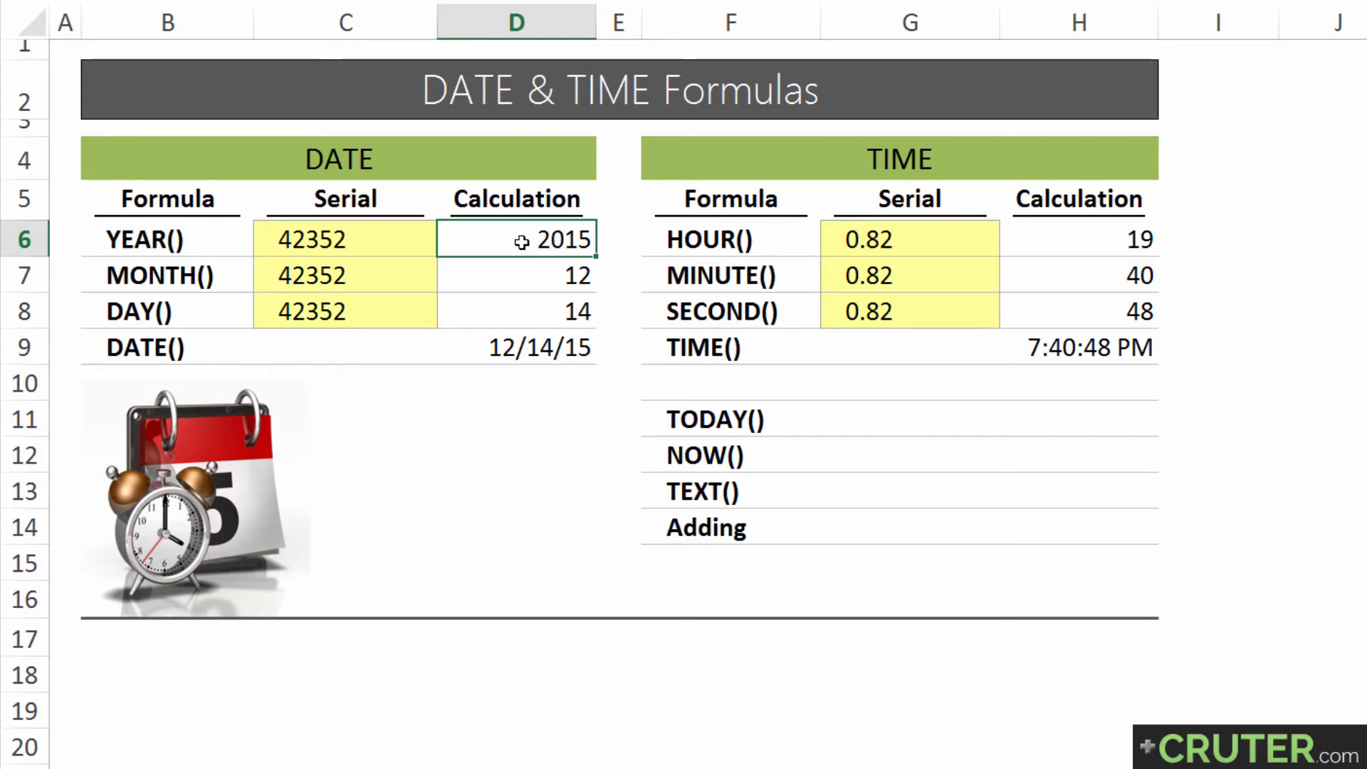
{"action": "left_click", "coordinate": [408, 240]}
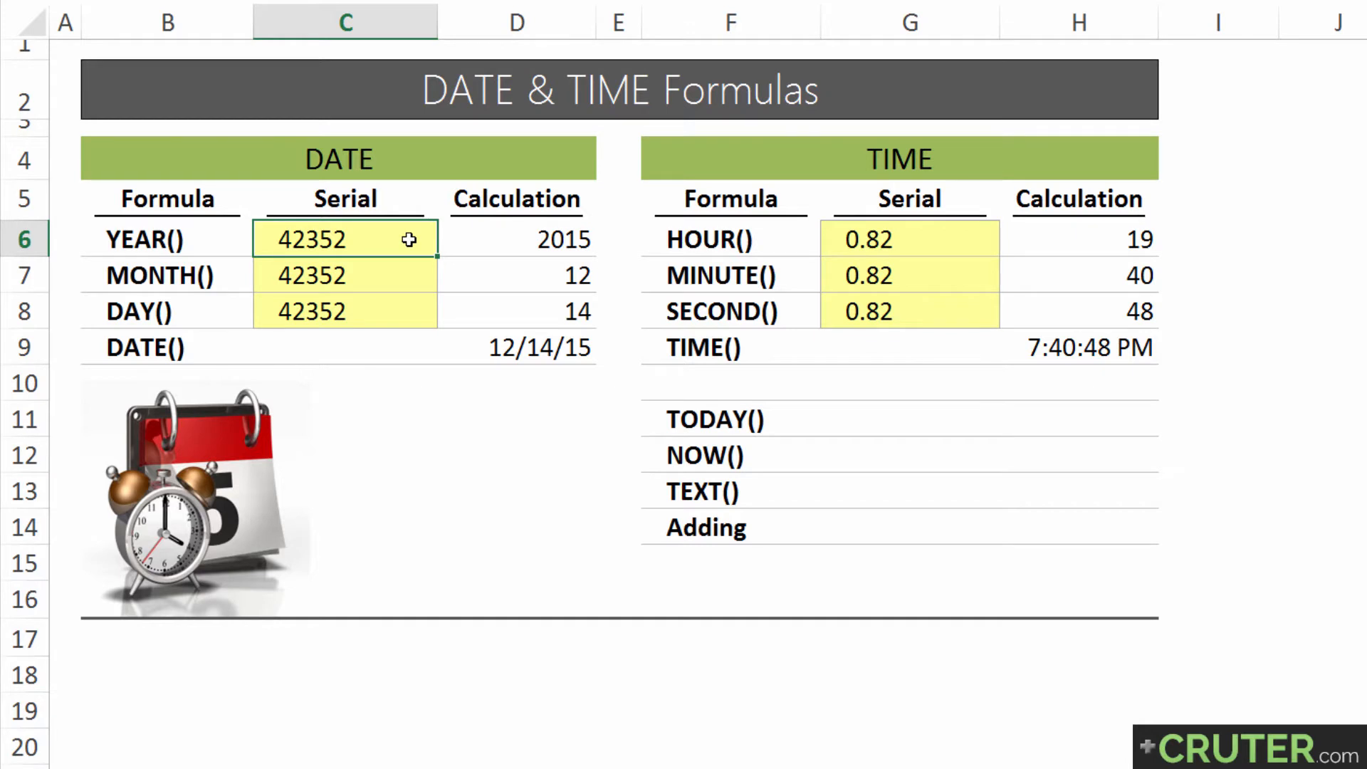
{"action": "key", "text": "ctrl+shift+3"}
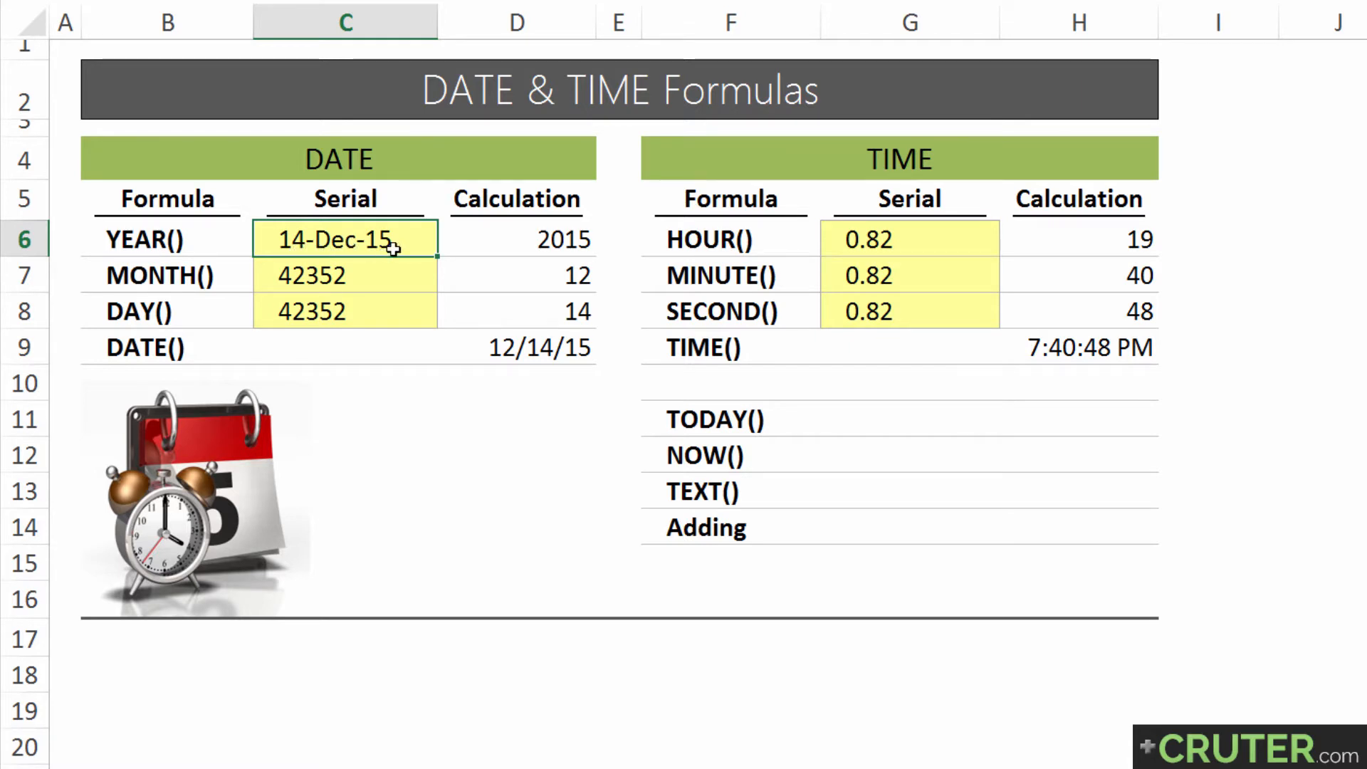
{"action": "key", "text": "ctrl+shift+grave"}
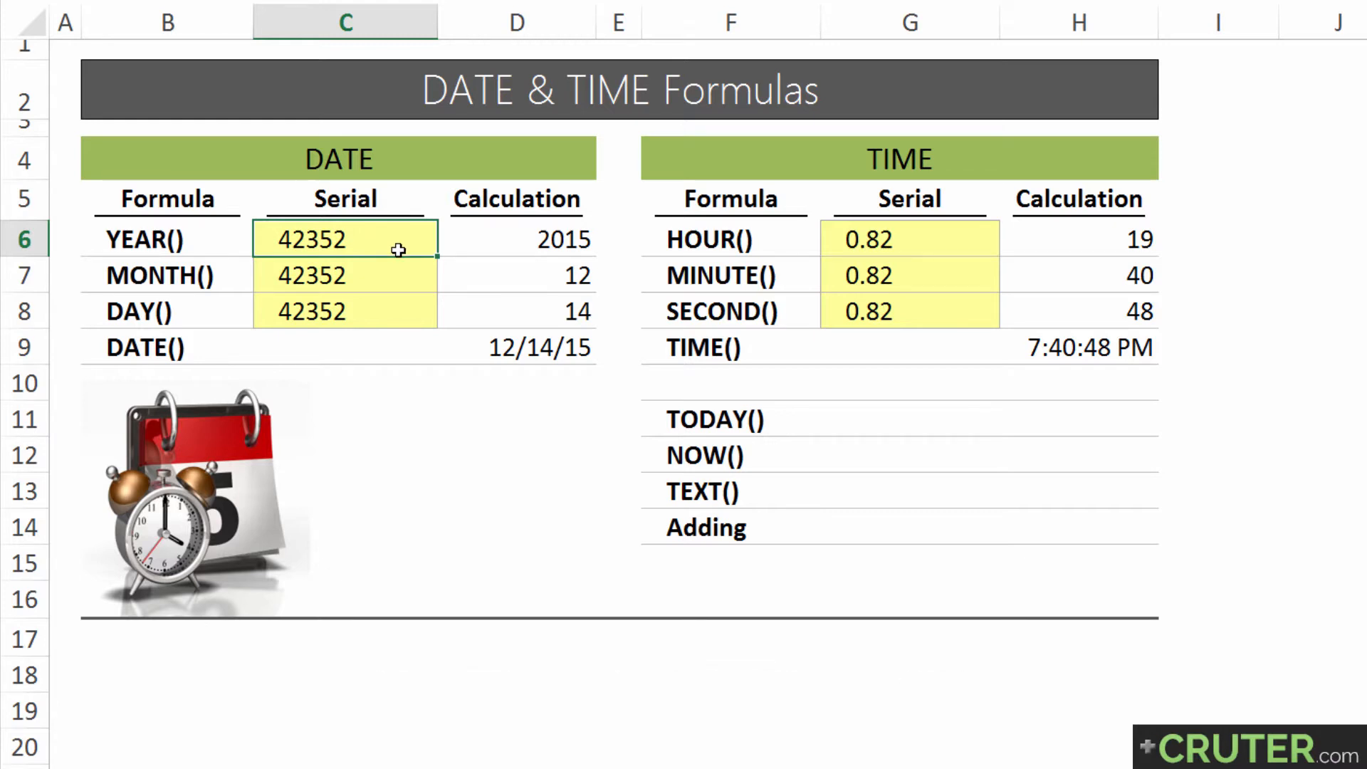
Examine the MONTH formula in D7 and the cell its serial_number argument refers to
{"action": "left_click", "coordinate": [480, 280]}
{"action": "key", "text": "F2"}
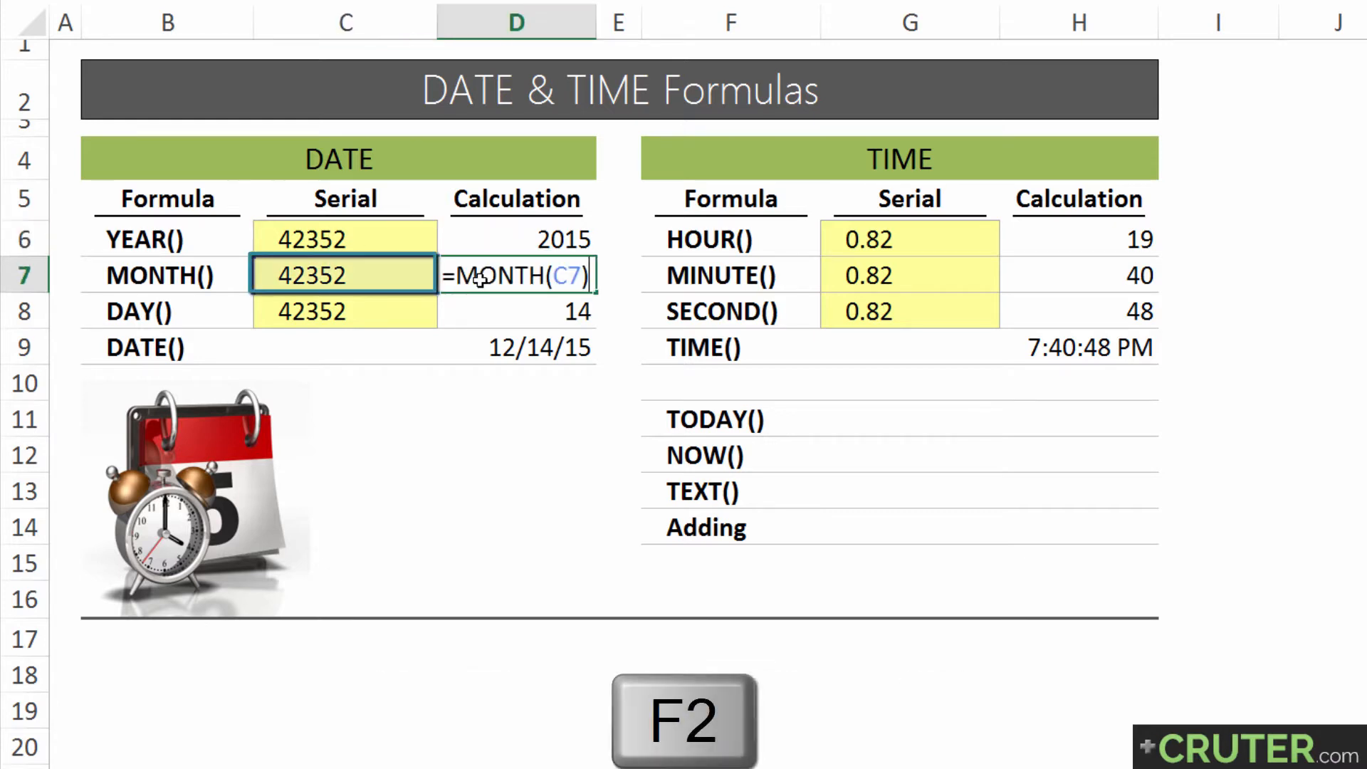
{"action": "left_click", "coordinate": [545, 274]}
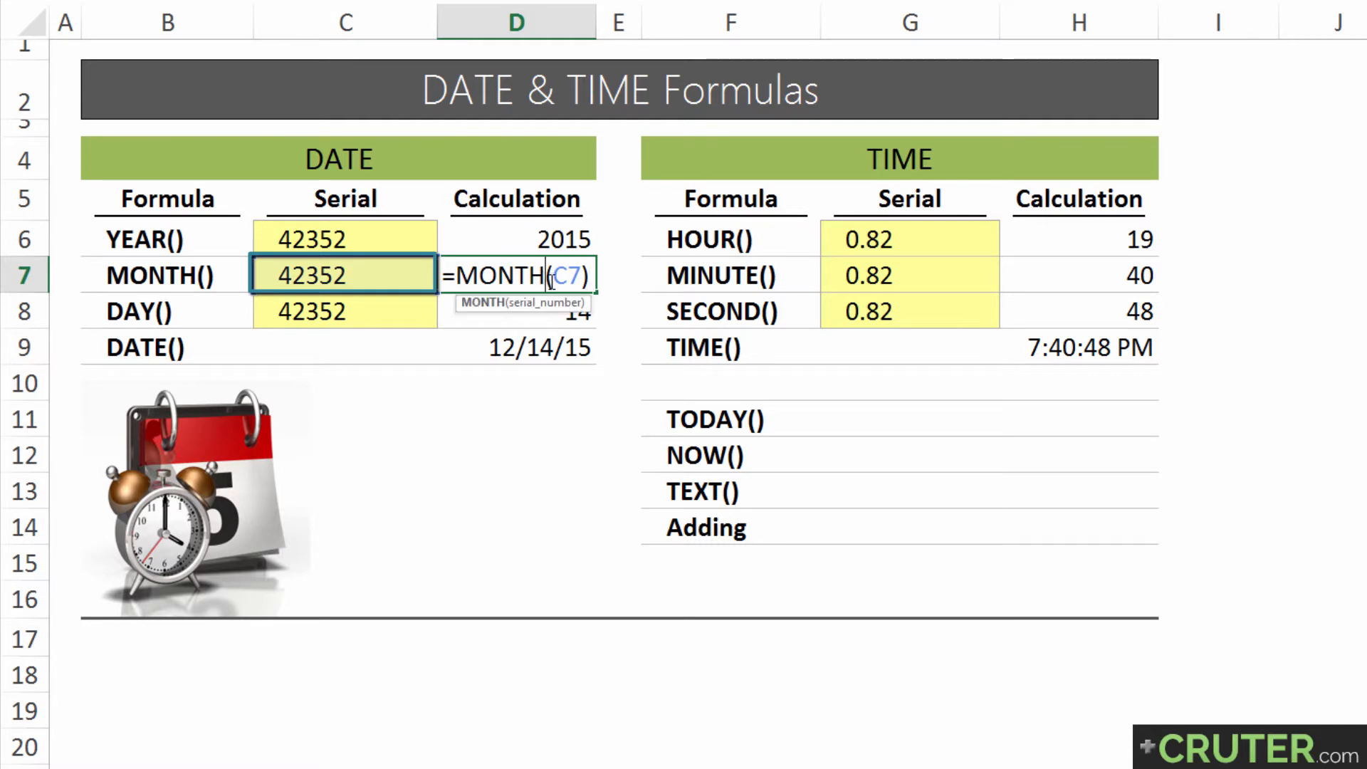
{"action": "left_click", "coordinate": [530, 305]}
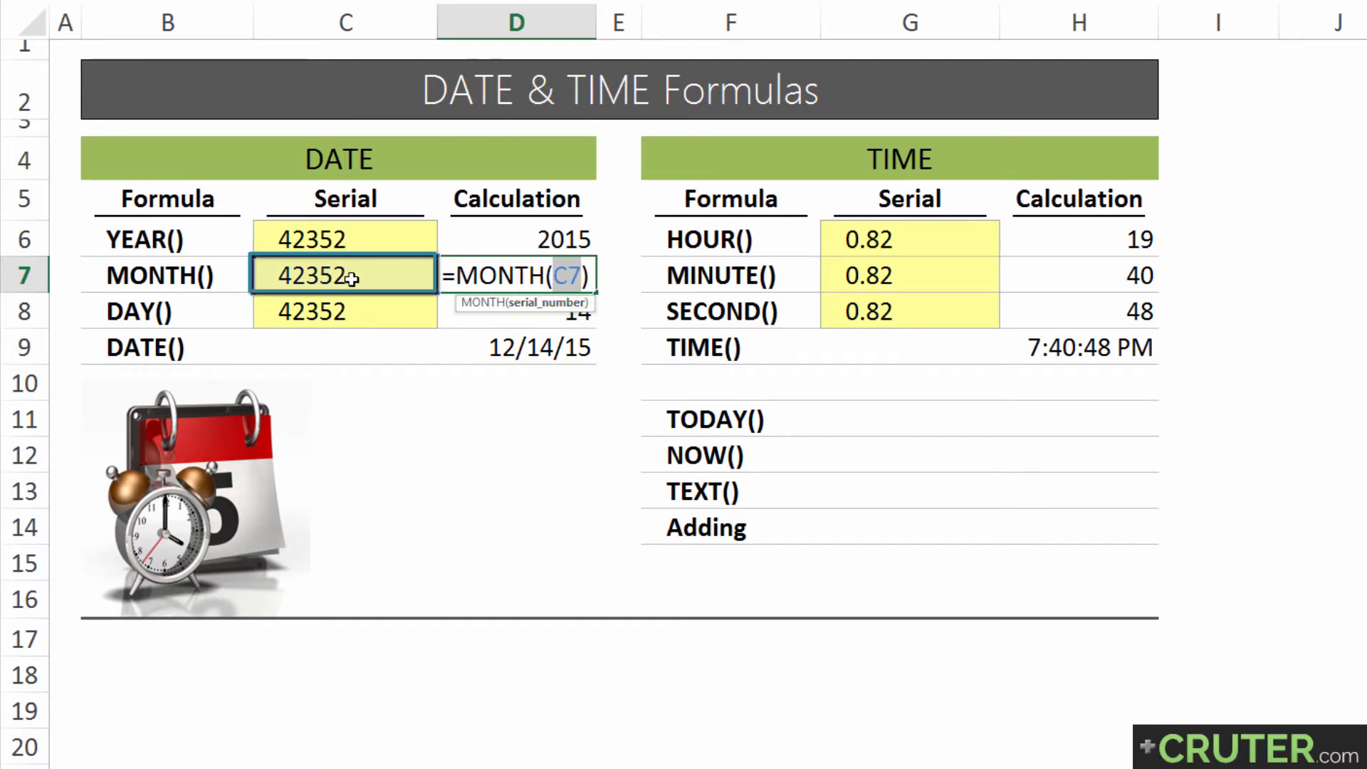
{"action": "key", "text": "Return"}
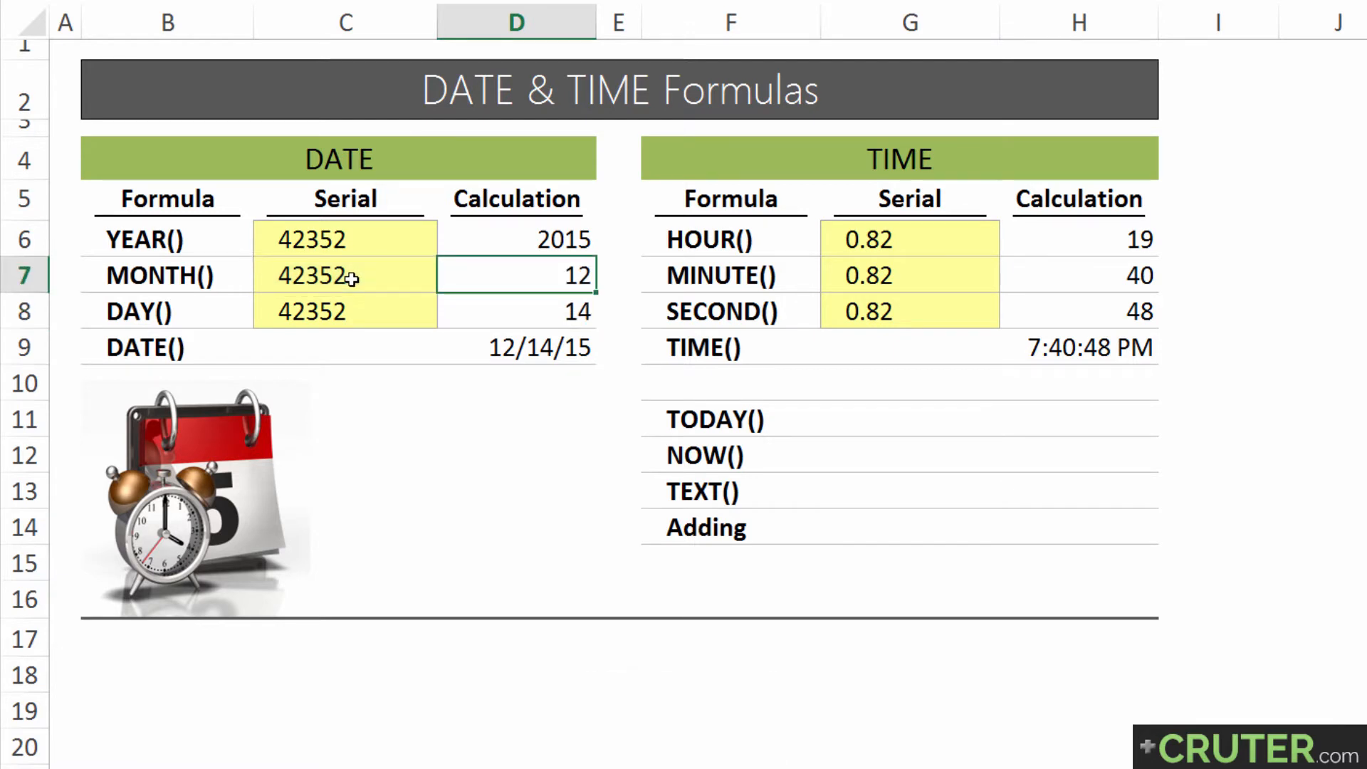
Apply the day-month-year date format (14-Dec-15 style) to the MONTH serial and to all the date serials in C6:C8
{"action": "left_click", "coordinate": [351, 278]}
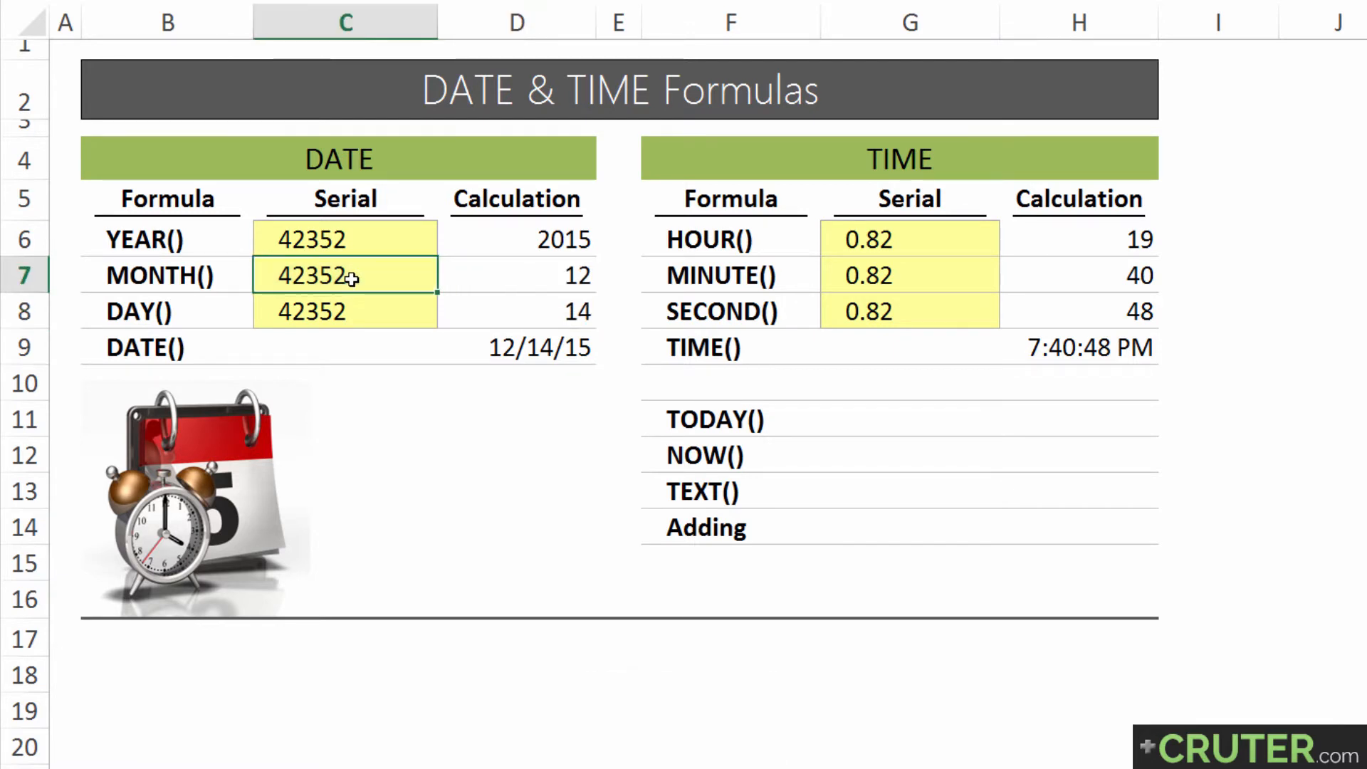
{"action": "key", "text": "ctrl+shift+3"}
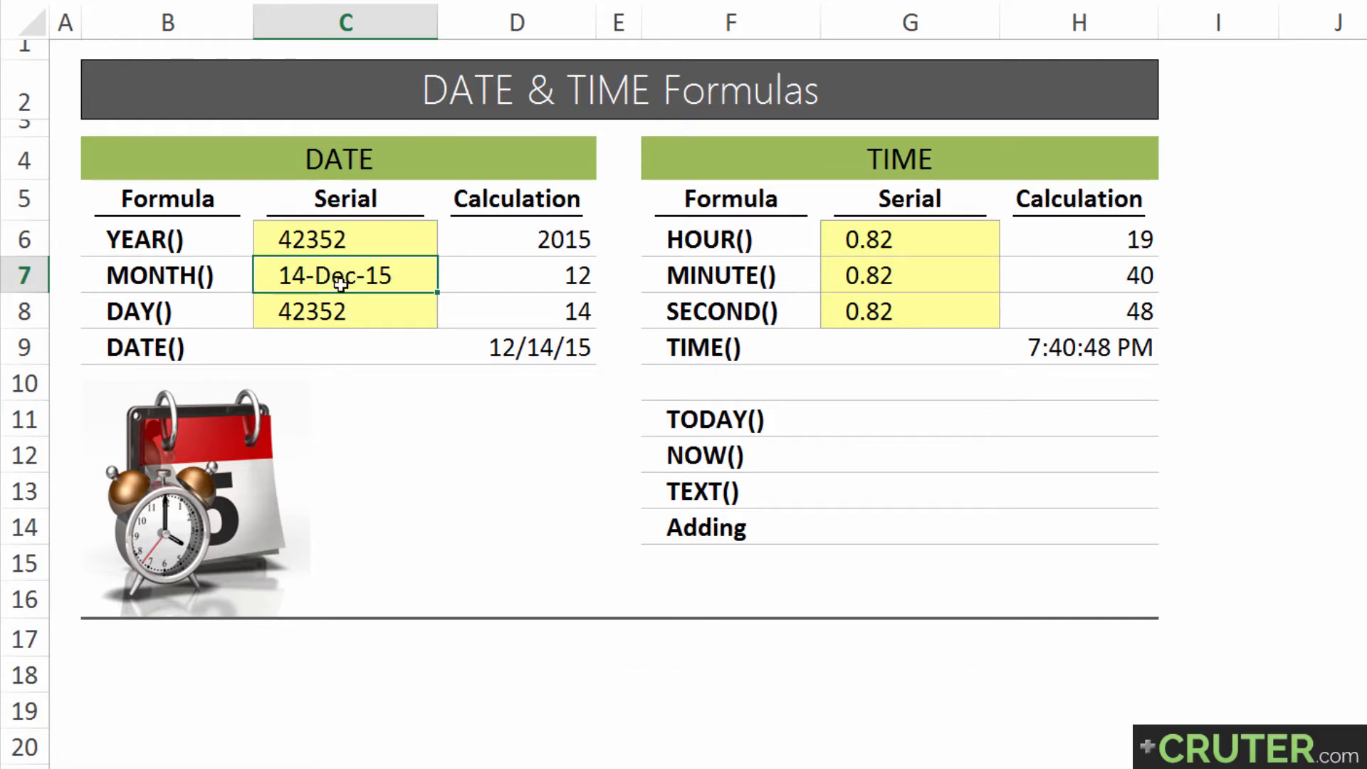
{"action": "key", "text": "Up"}
{"action": "key", "text": "shift+Down"}
{"action": "key", "text": "shift+Down"}
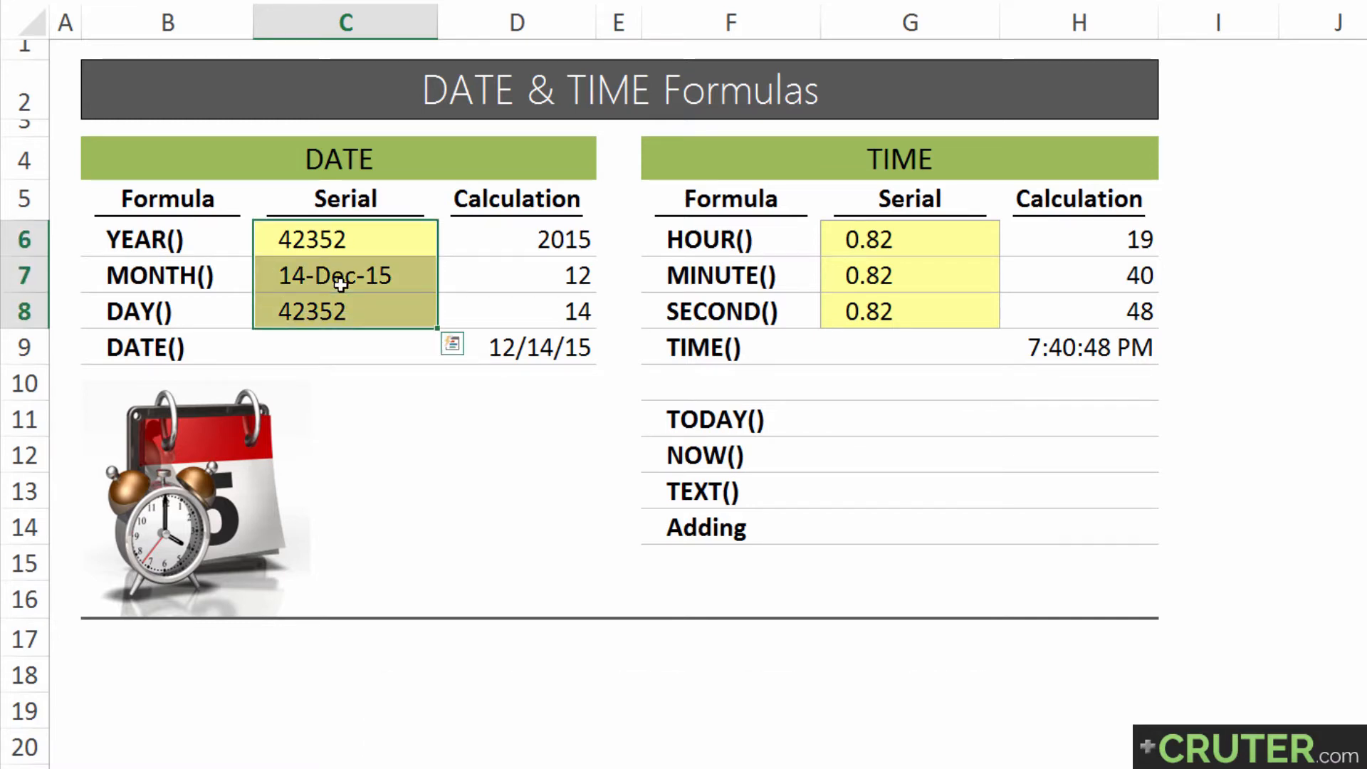
{"action": "key", "text": "ctrl+shift+3"}
Examine the DAY formula in D8 and the cell its serial_number argument refers to
{"action": "left_click", "coordinate": [488, 311]}
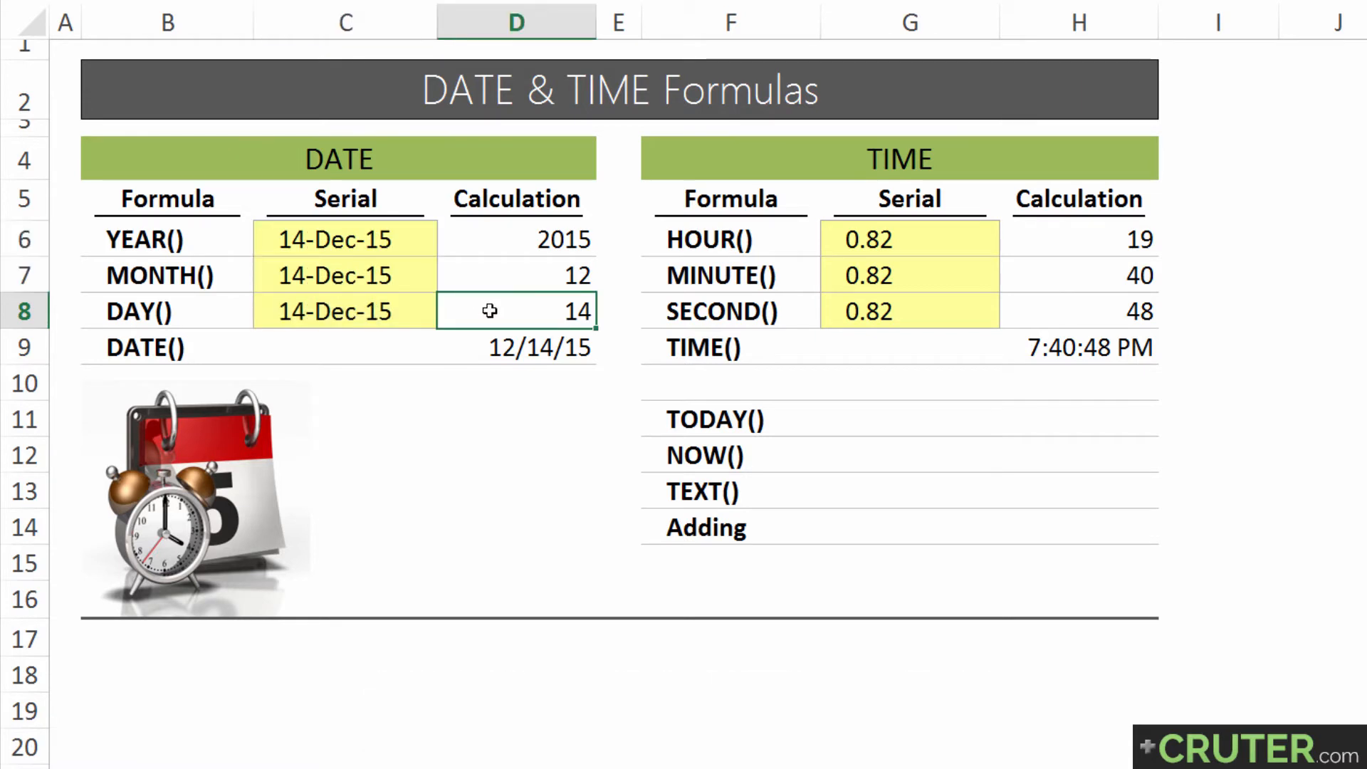
{"action": "double_click", "coordinate": [489, 311]}
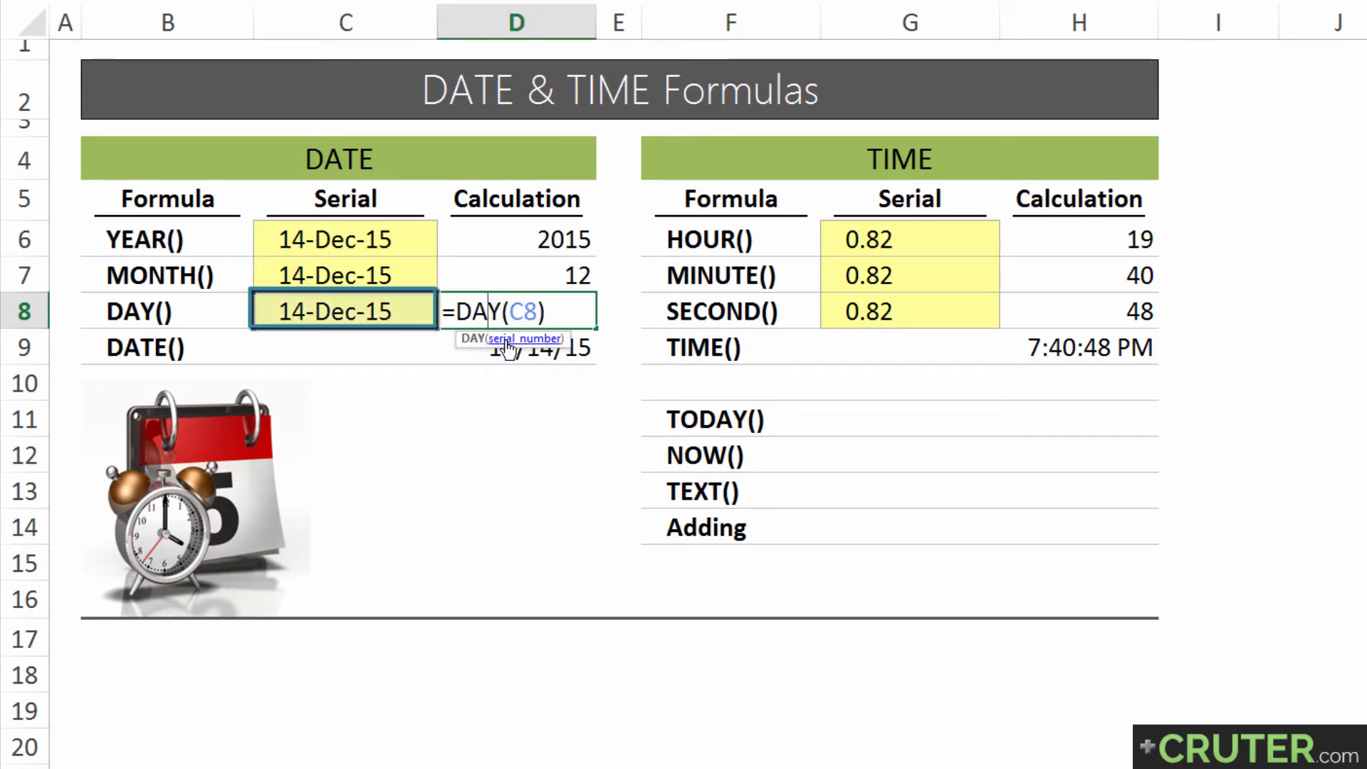
{"action": "left_click", "coordinate": [507, 344]}
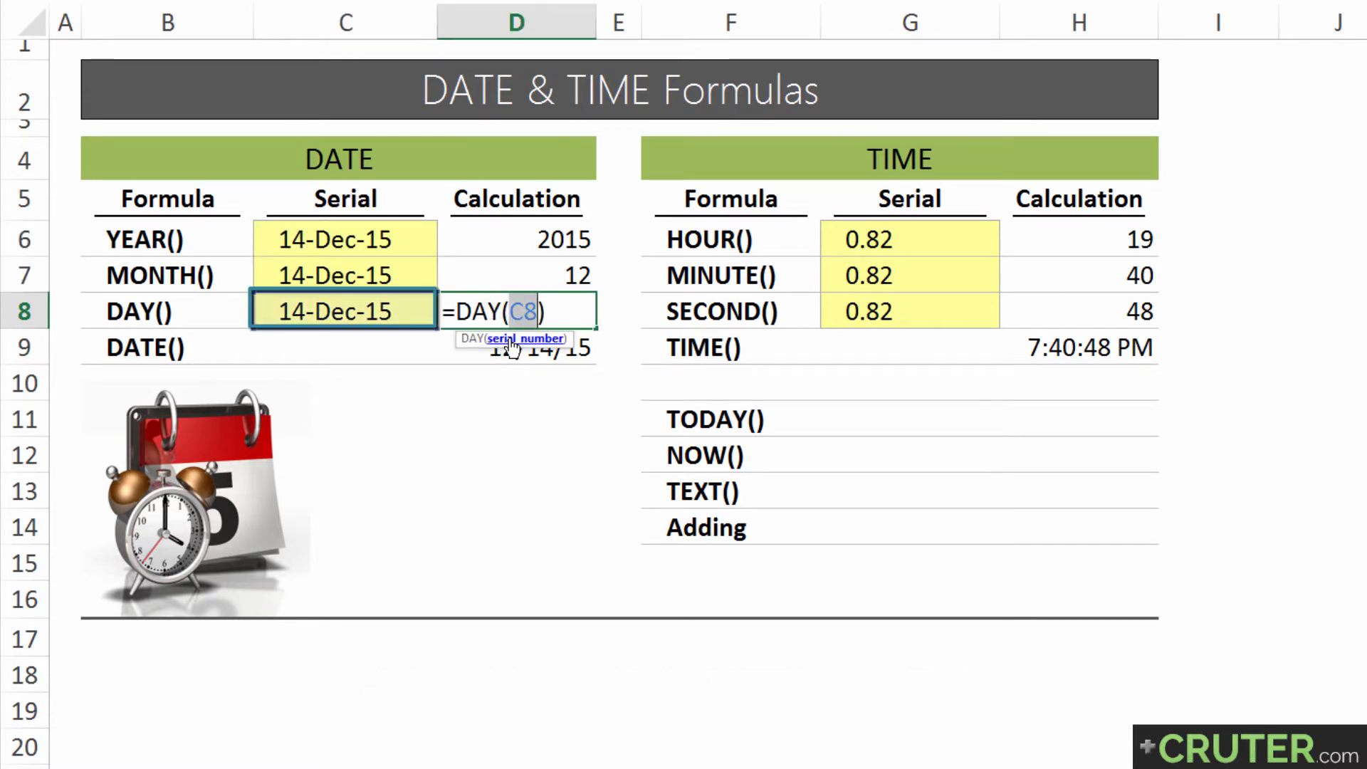
{"action": "key", "text": "Return"}
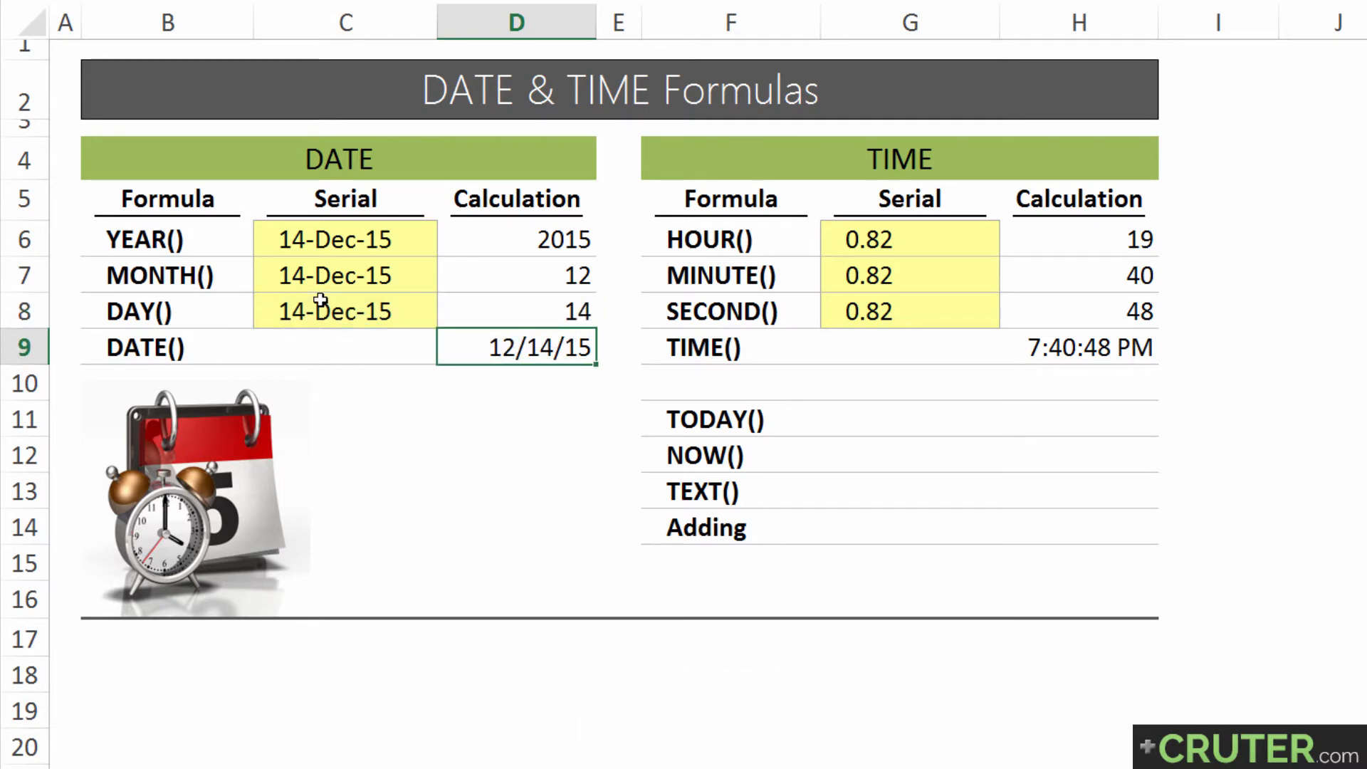
Examine the year, month and day arguments of the DATE formula in D9
{"action": "key", "text": "F2"}
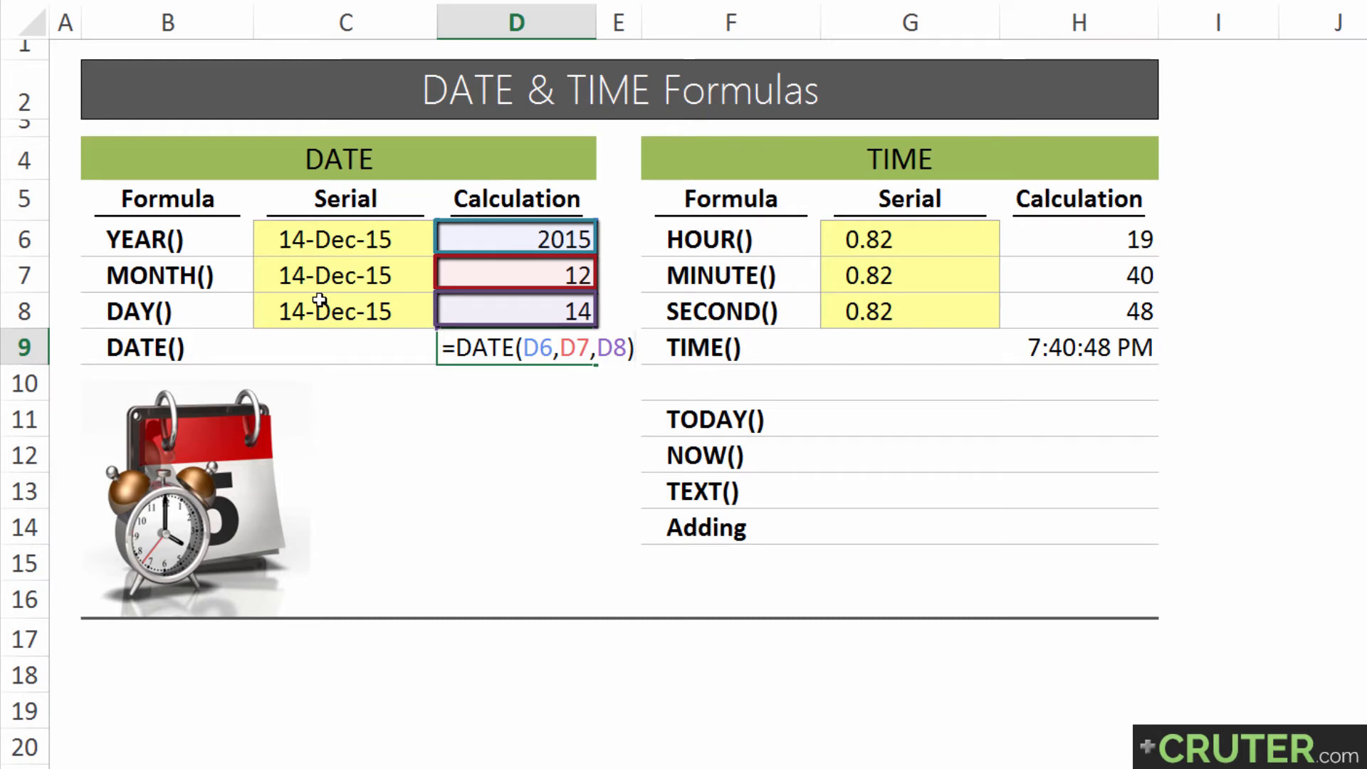
{"action": "left_click", "coordinate": [507, 344]}
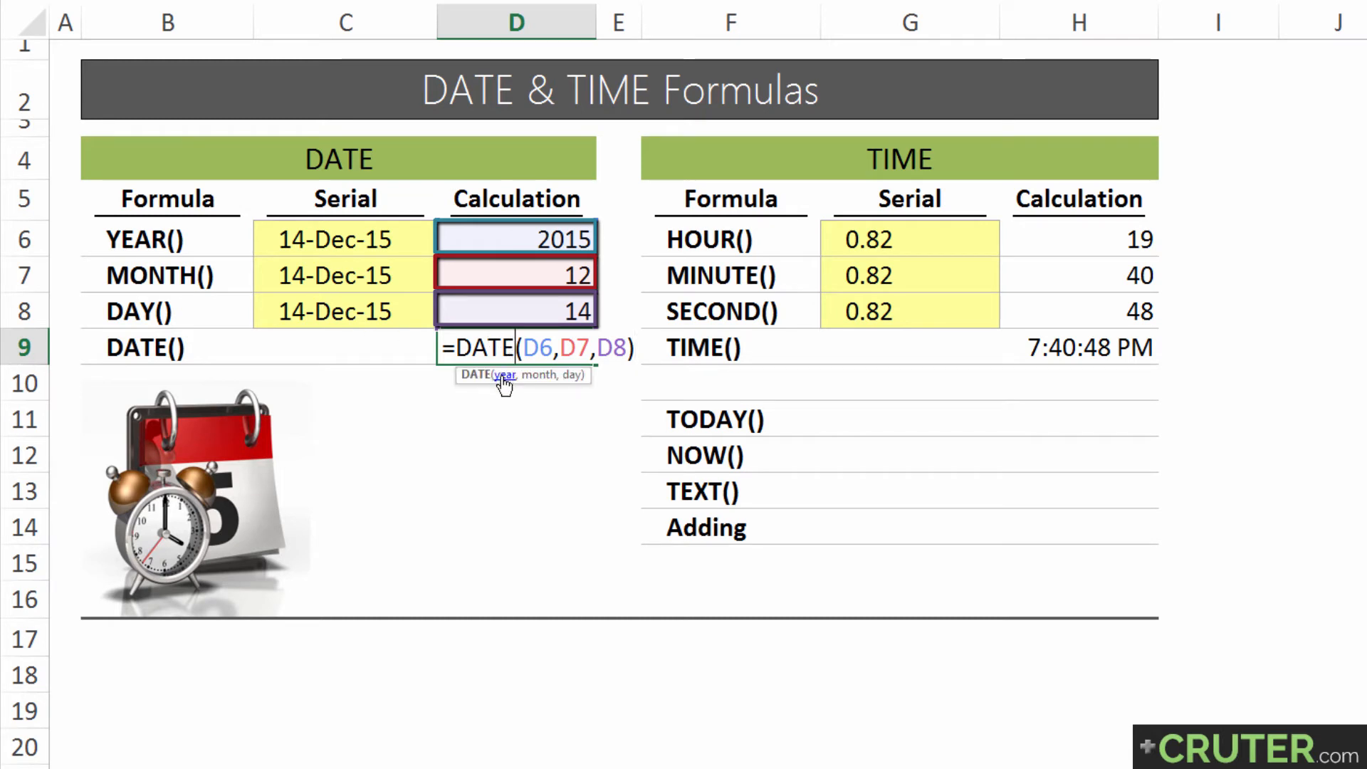
{"action": "left_click", "coordinate": [505, 375]}
{"action": "left_click", "coordinate": [539, 375]}
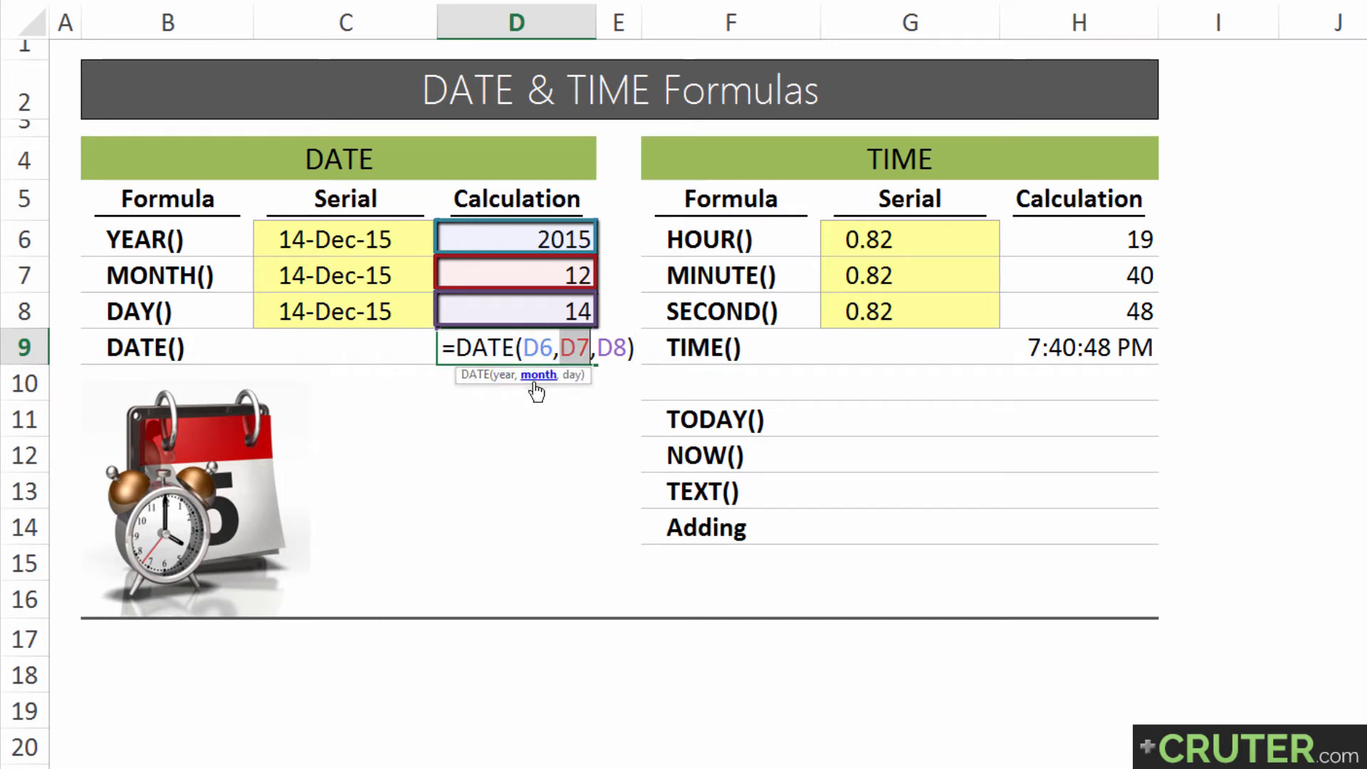
{"action": "left_click", "coordinate": [571, 375]}
{"action": "key", "text": "Return"}
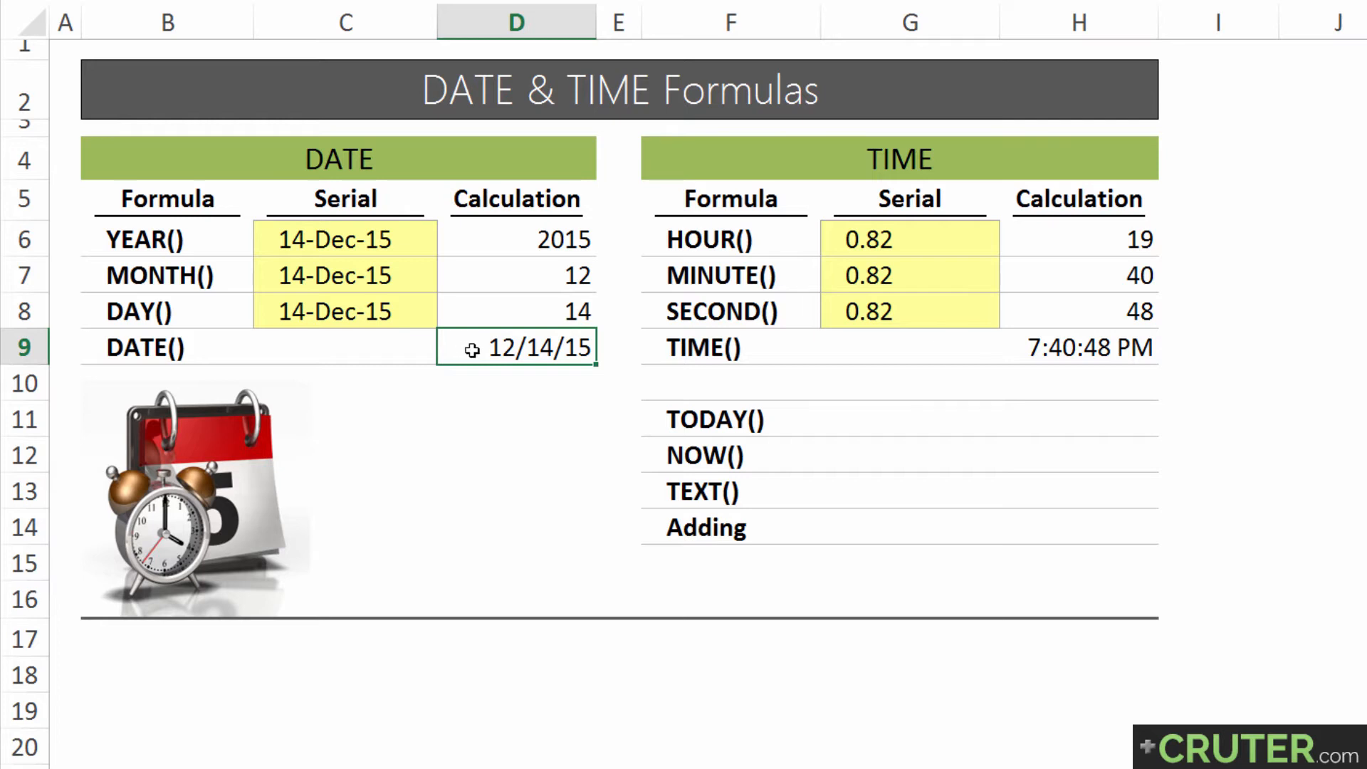
Apply the General number format to the DATE result in D9 and the serials in C6:C8
{"action": "key", "text": "ctrl+shift+grave"}
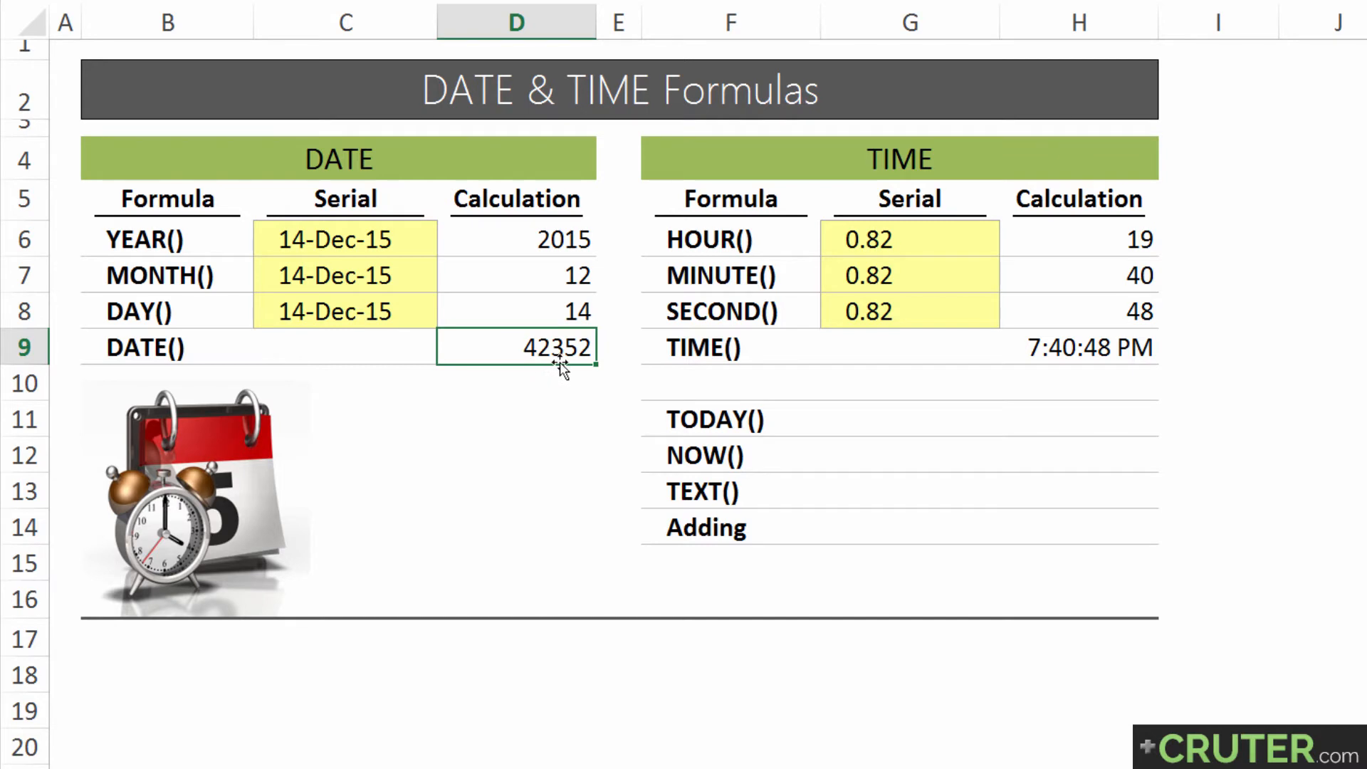
{"action": "left_click_drag", "start_coordinate": [341, 241], "coordinate": [356, 305]}
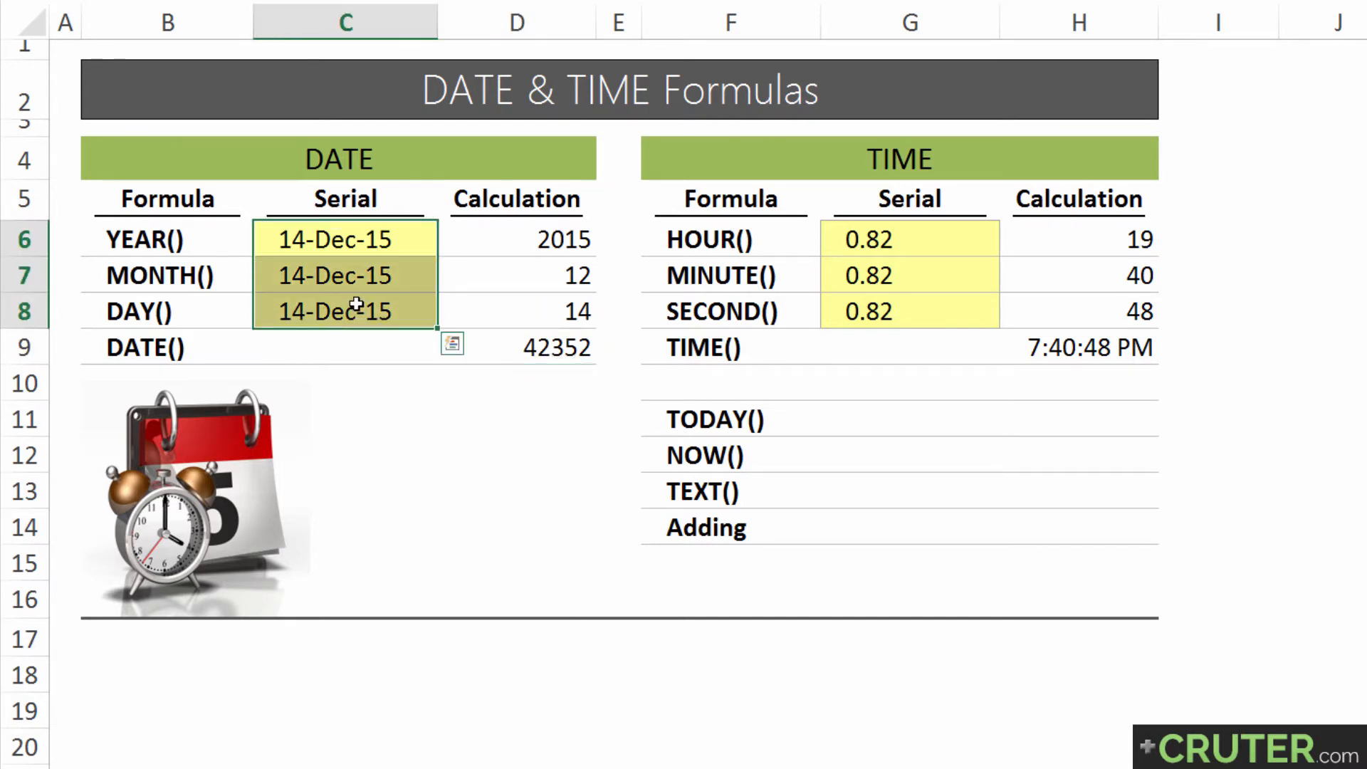
{"action": "key", "text": "ctrl+shift+grave"}
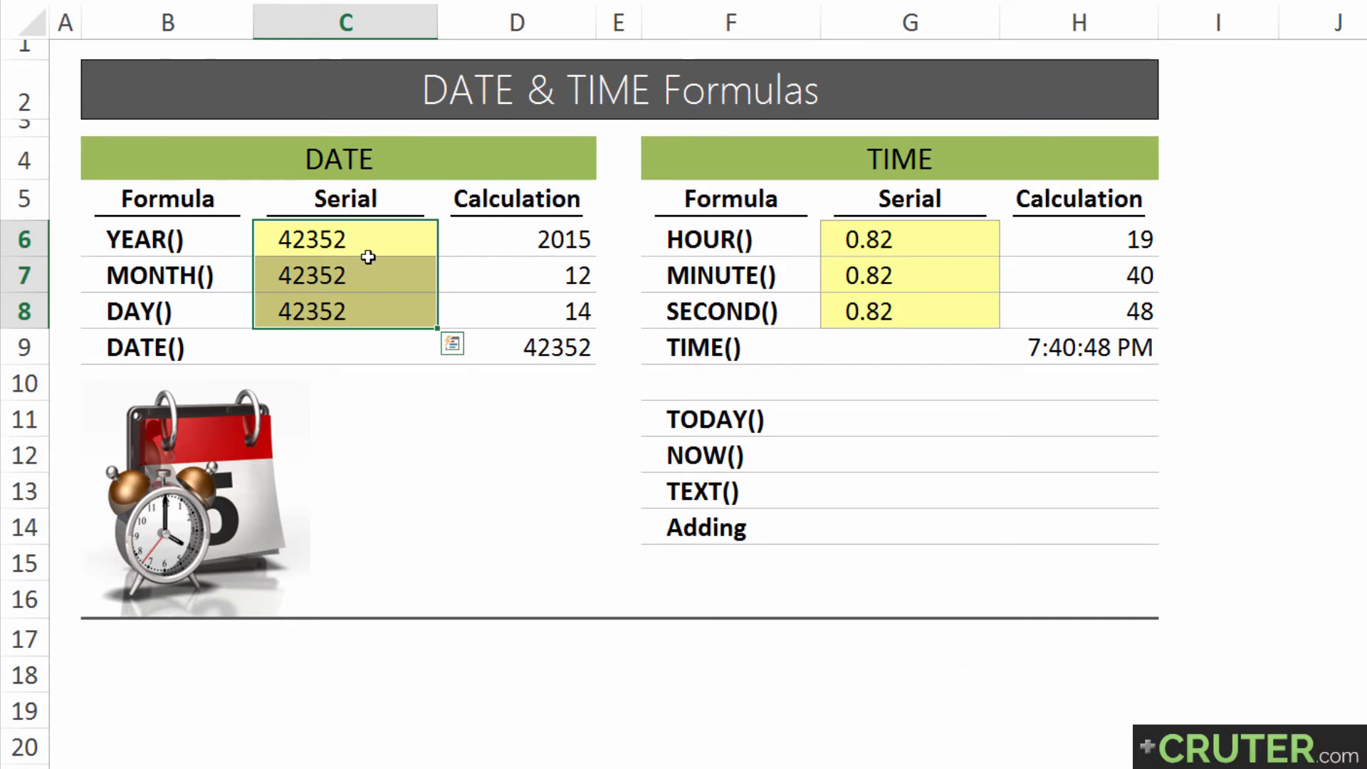
Compare the serial in C6 with the date parts in D6:D8, and review how the DATE formula in D9 combines them
{"action": "left_click", "coordinate": [511, 347]}
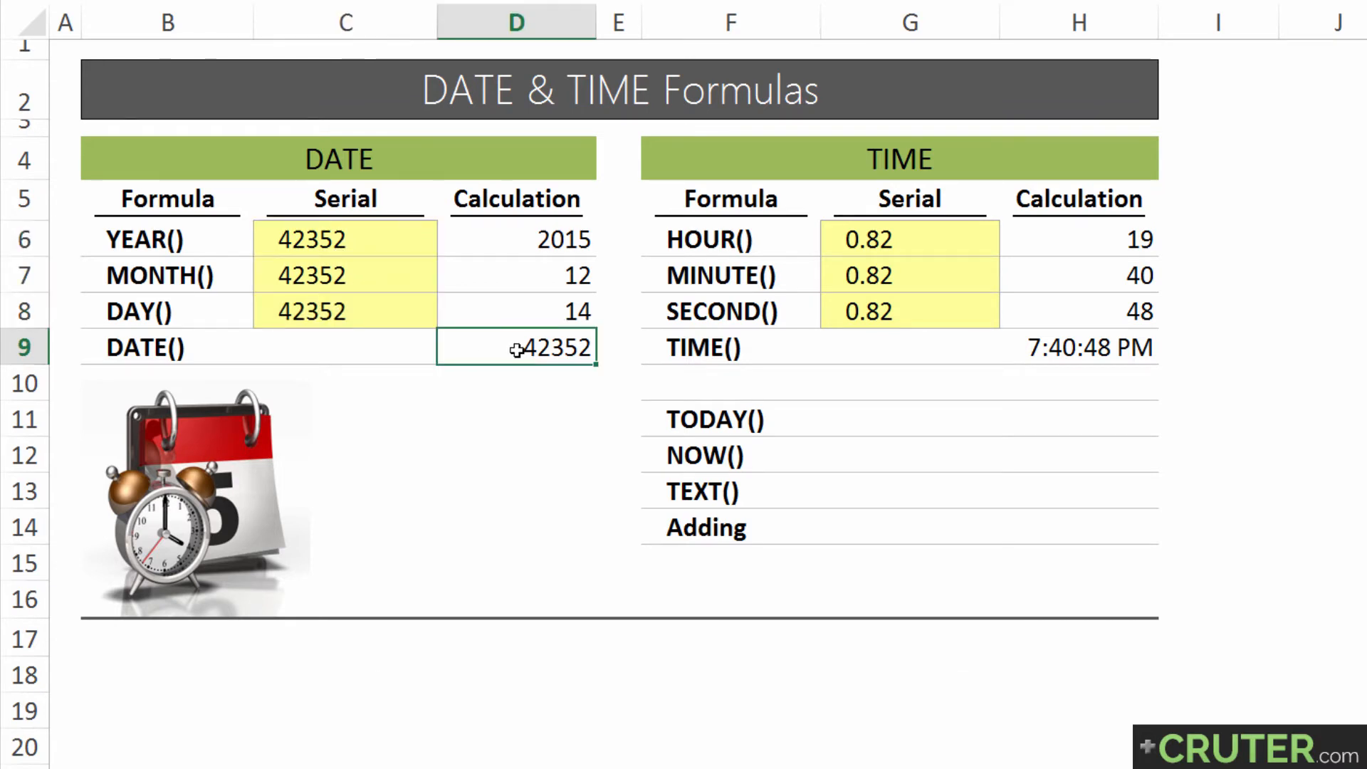
{"action": "left_click", "coordinate": [365, 237]}
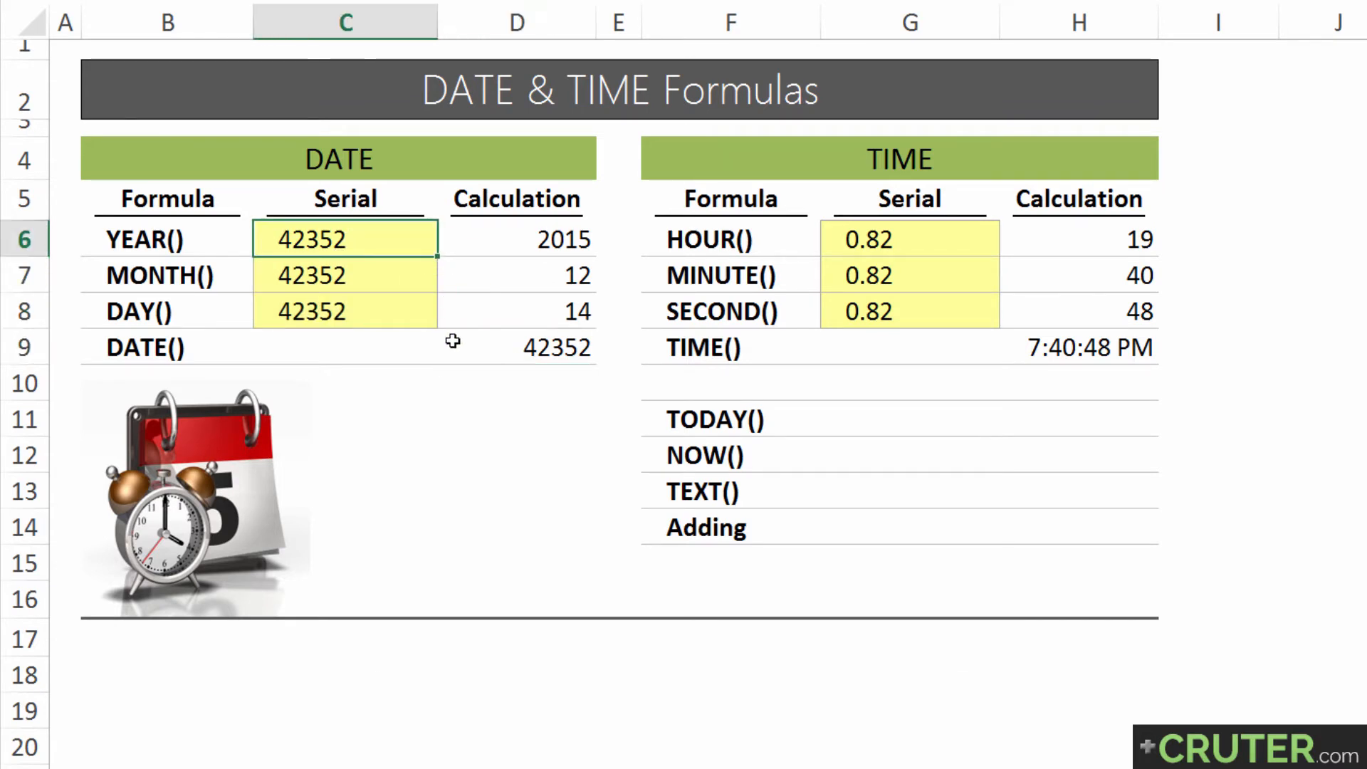
{"action": "left_click", "coordinate": [466, 235]}
{"action": "left_click", "coordinate": [483, 267]}
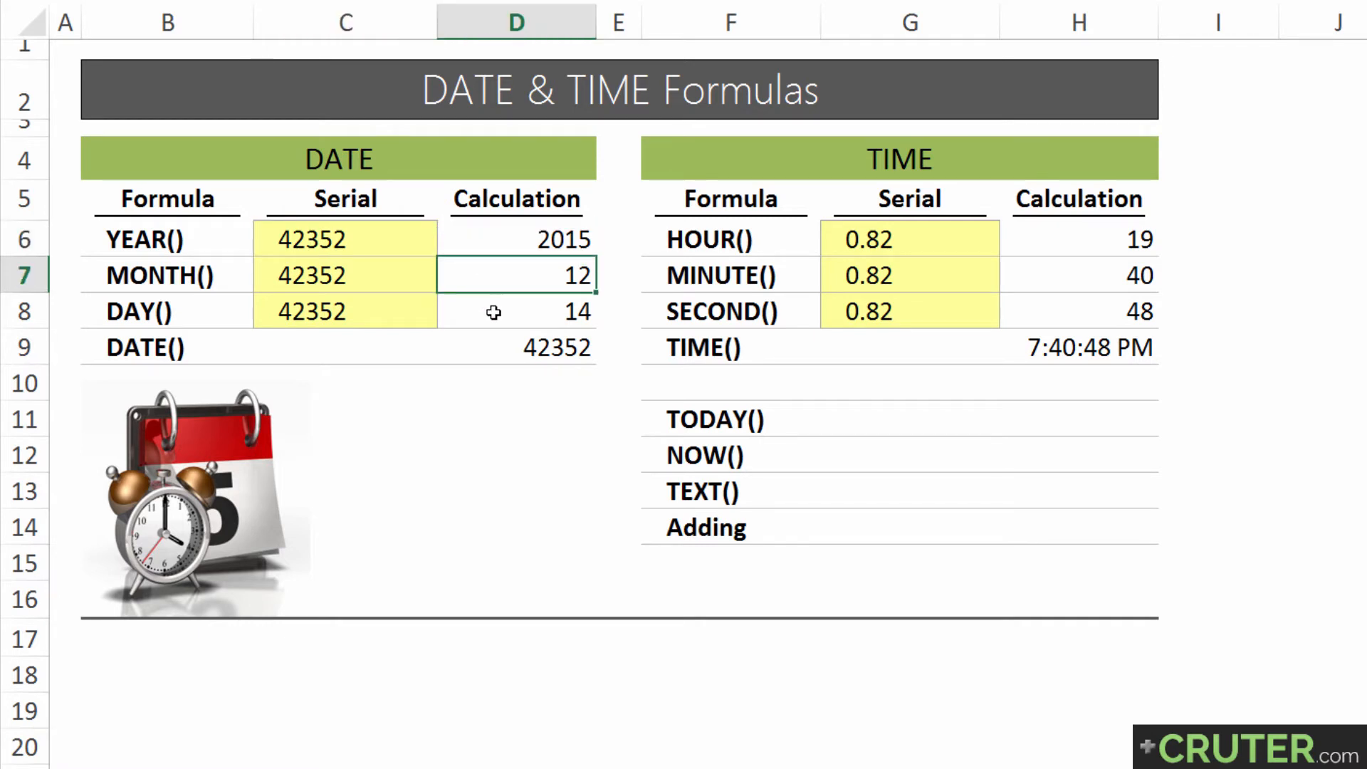
{"action": "left_click", "coordinate": [493, 312]}
{"action": "left_click", "coordinate": [482, 351]}
{"action": "key", "text": "F2"}
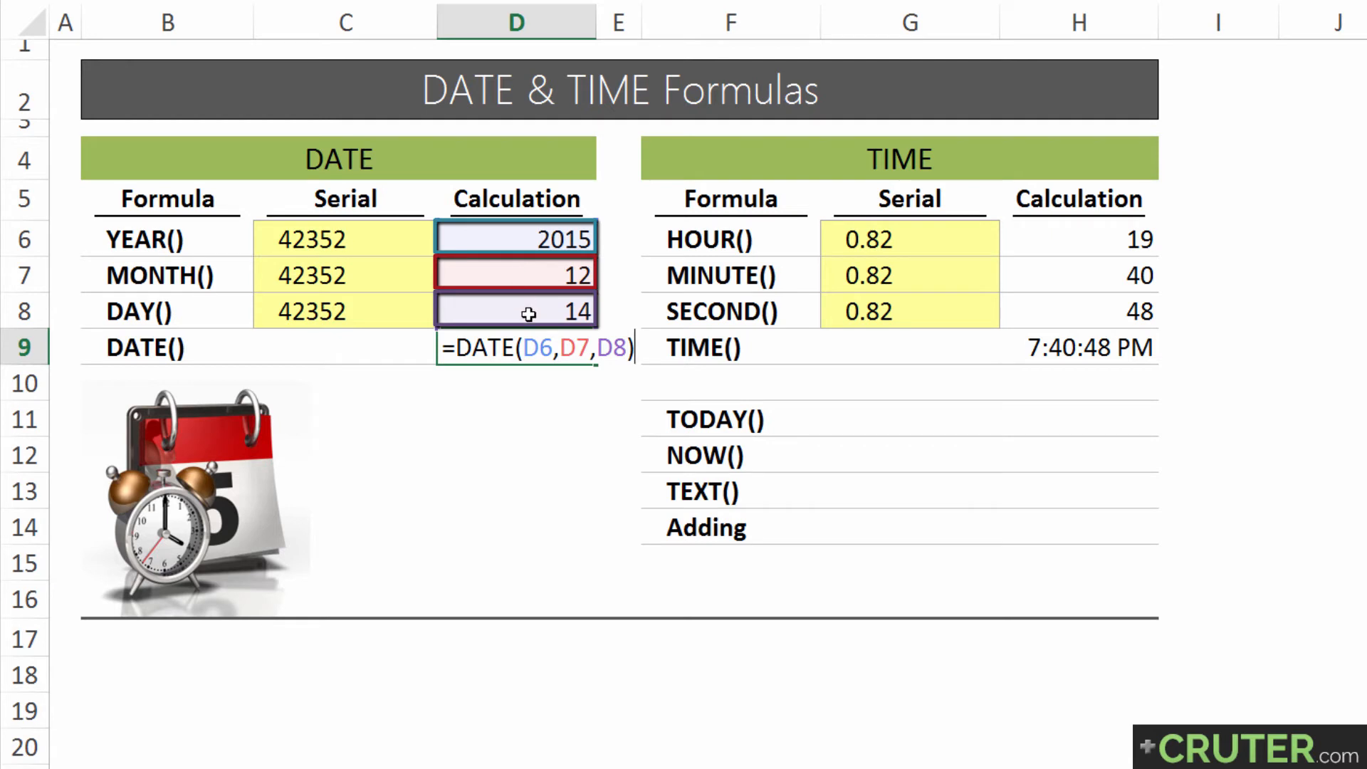
{"action": "left_click", "coordinate": [516, 349]}
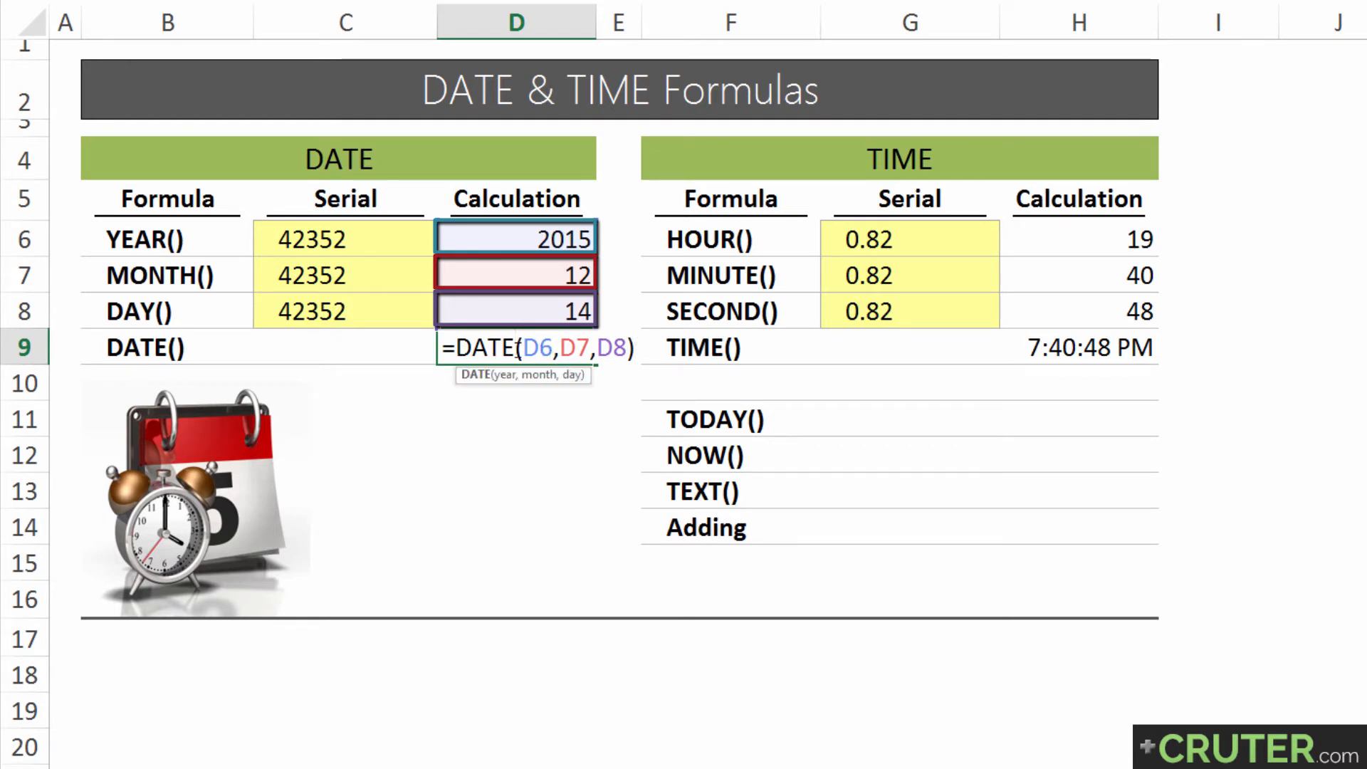
{"action": "left_click", "coordinate": [523, 348]}
{"action": "key", "text": "Return"}
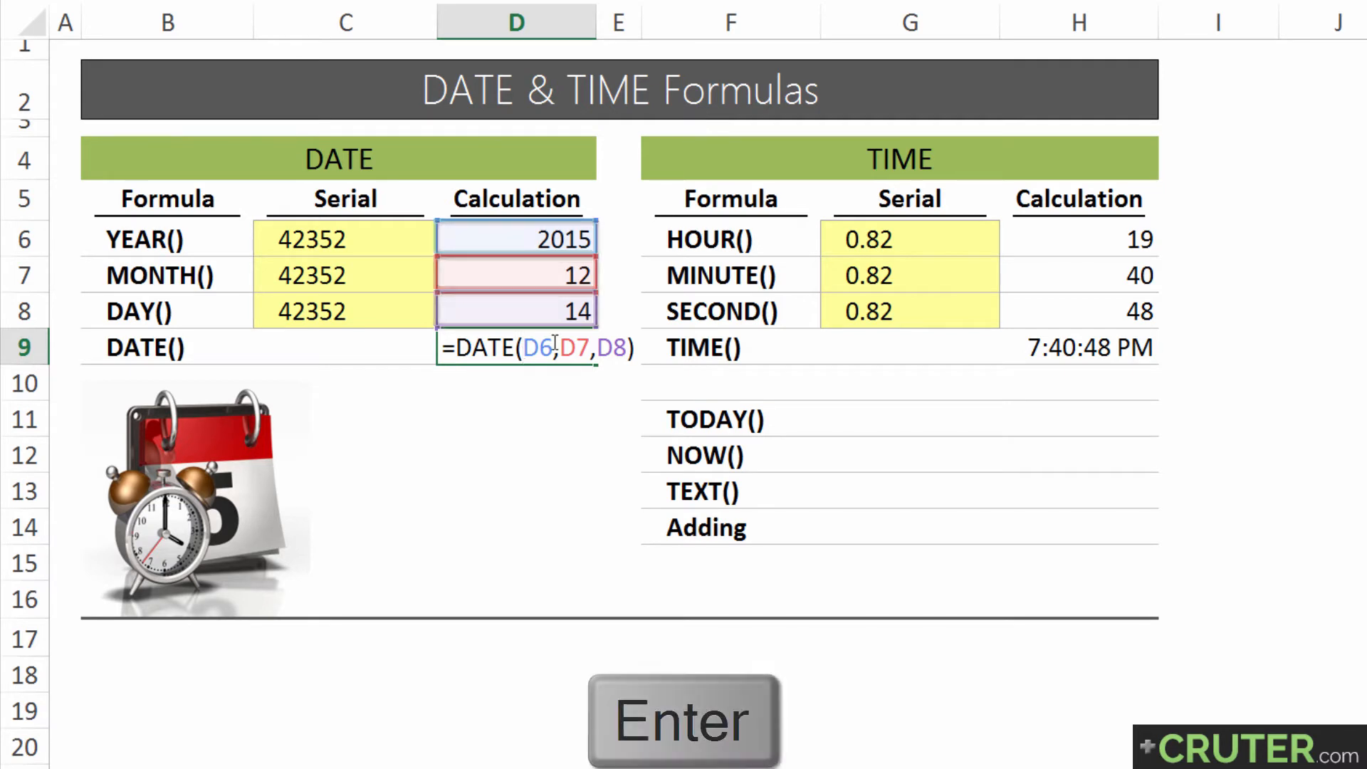
{"action": "left_click", "coordinate": [555, 344]}
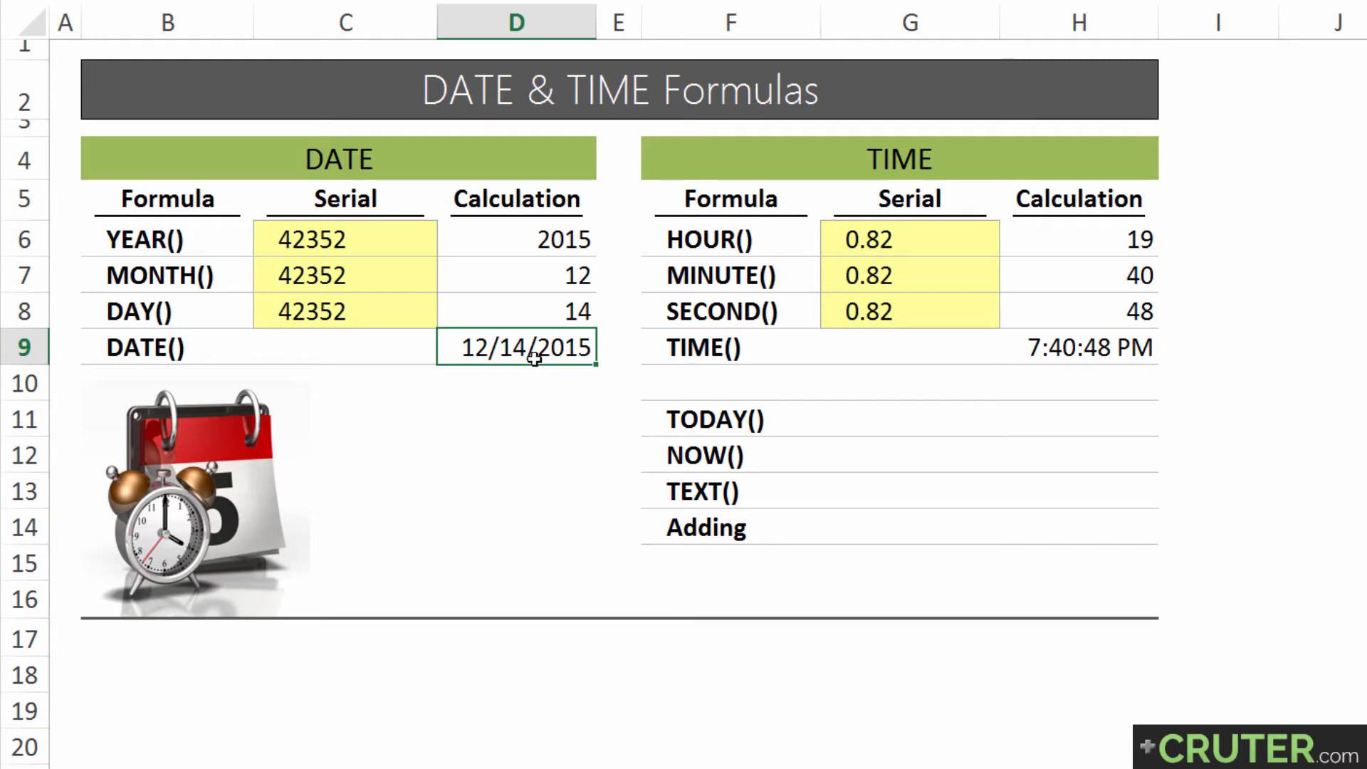
Apply the day-month-year date format (14-Dec-15 style) to the DATE result in D9 and the serials in C6:C8
{"action": "key", "text": "ctrl+shift+grave"}
{"action": "key", "text": "ctrl+shift+numbersign"}
{"action": "left_click_drag", "start_coordinate": [320, 235], "coordinate": [437, 311]}
{"action": "key", "text": "ctrl+shift+numbersign"}
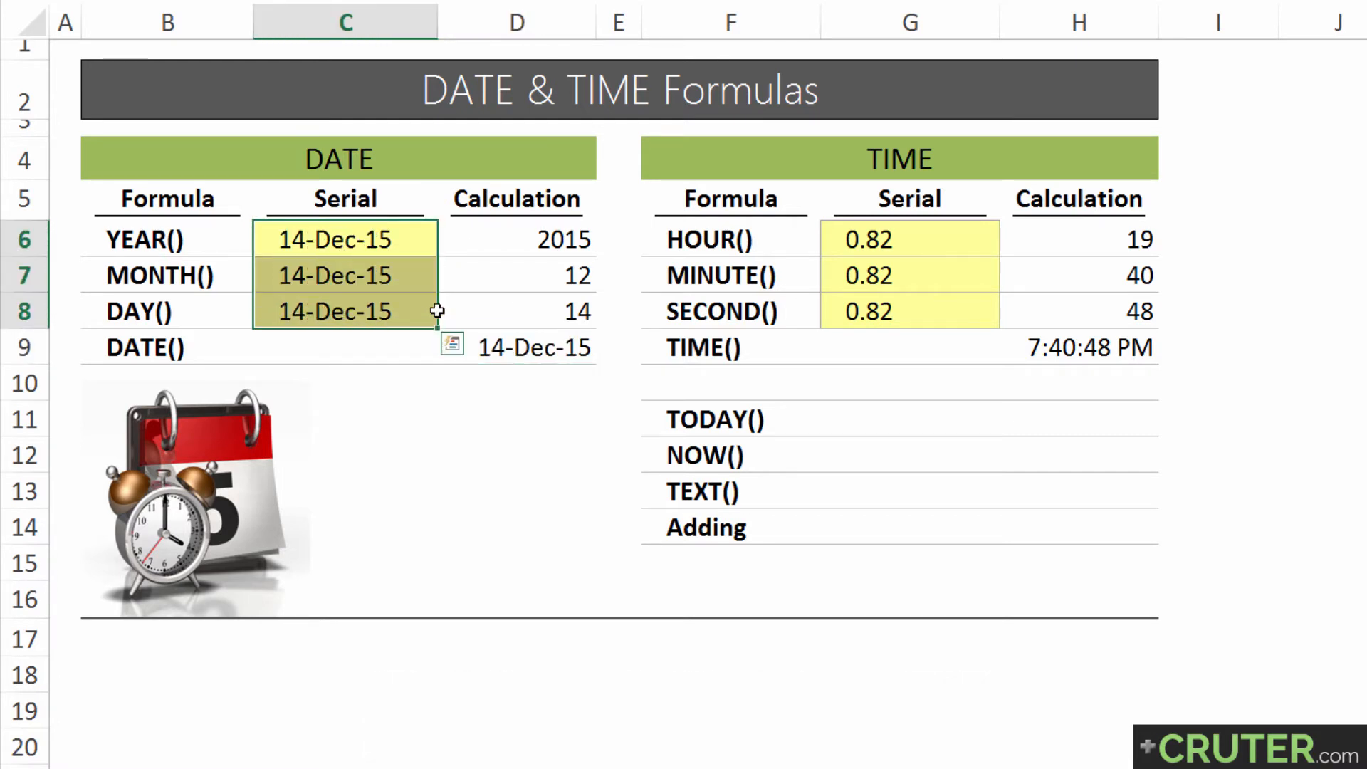
Compare the HOUR, MINUTE and SECOND labels in the TIME section with the YEAR, MONTH and DAY labels in the DATE section
{"action": "left_click", "coordinate": [741, 161]}
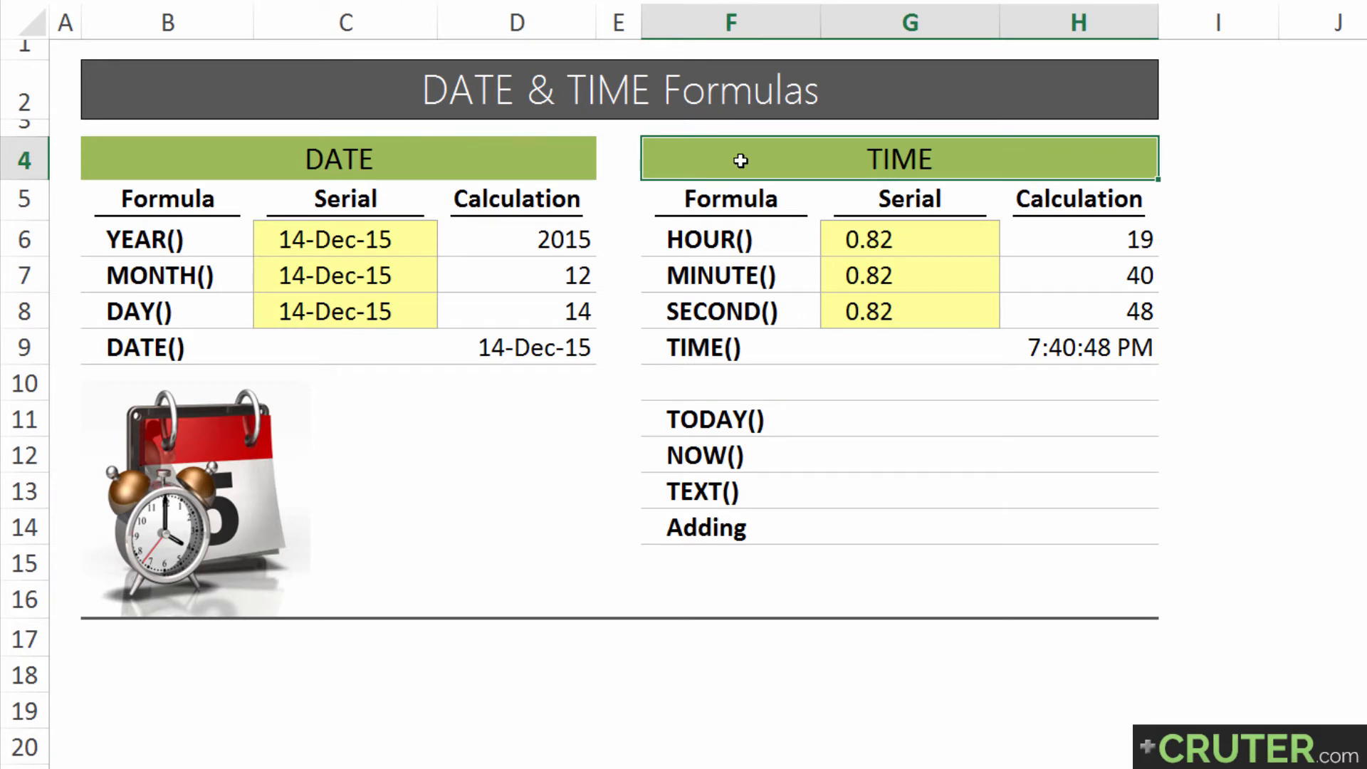
{"action": "left_click", "coordinate": [741, 239]}
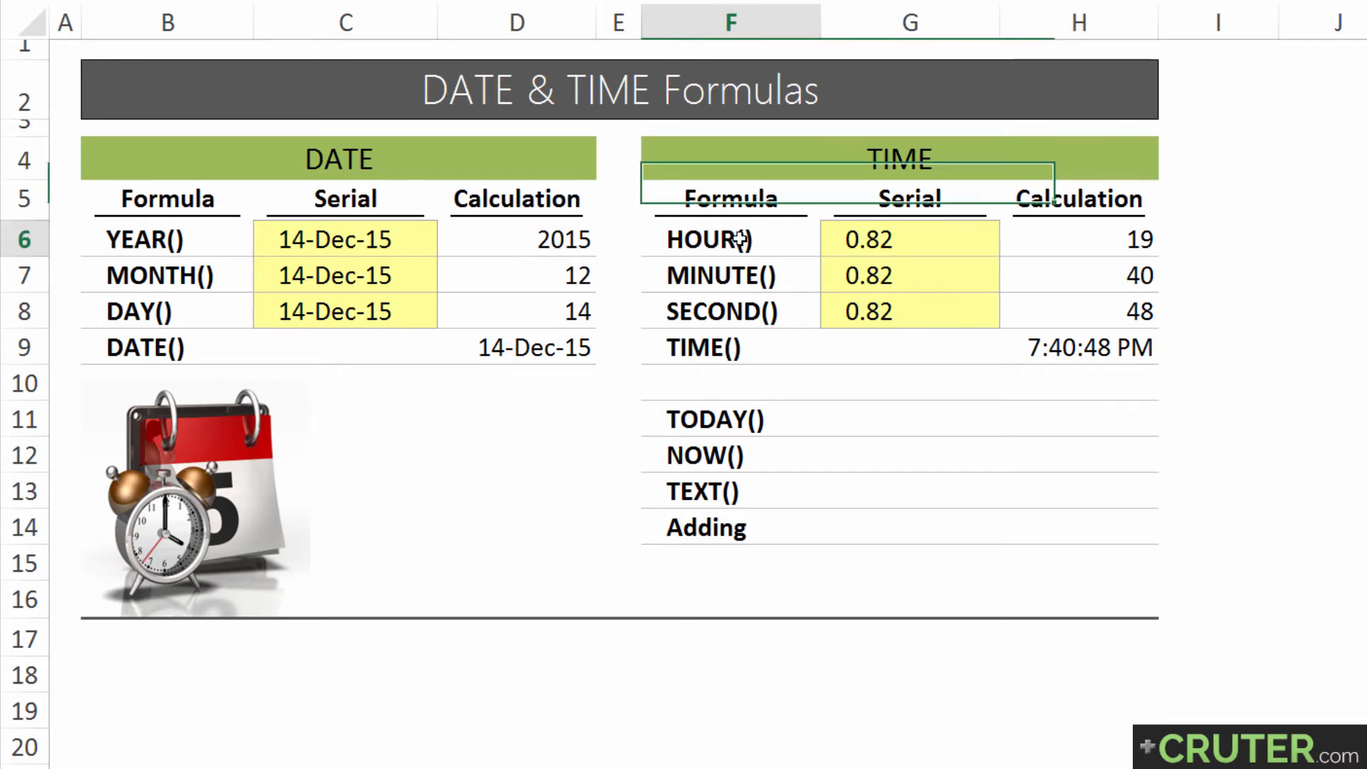
{"action": "left_click_drag", "start_coordinate": [740, 239], "coordinate": [771, 313]}
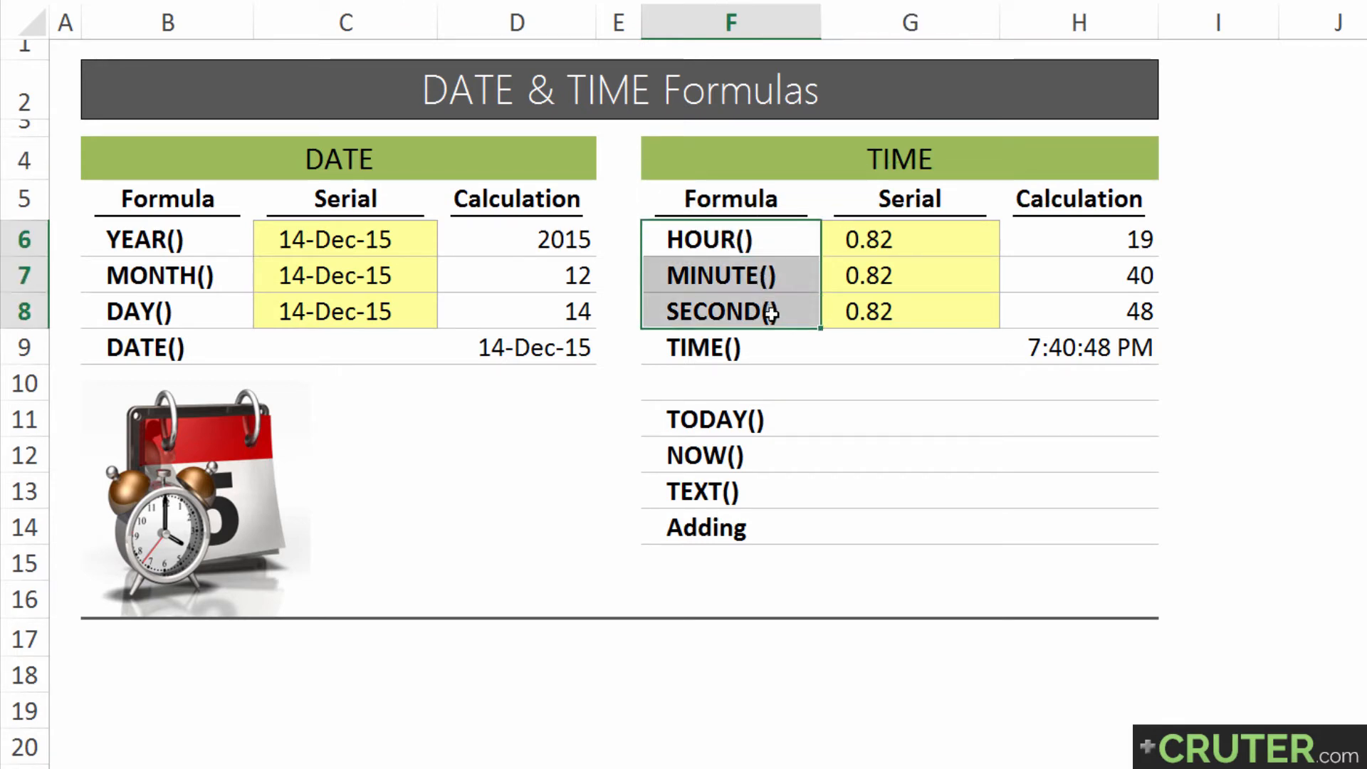
{"action": "left_click_drag", "start_coordinate": [189, 237], "coordinate": [195, 308]}
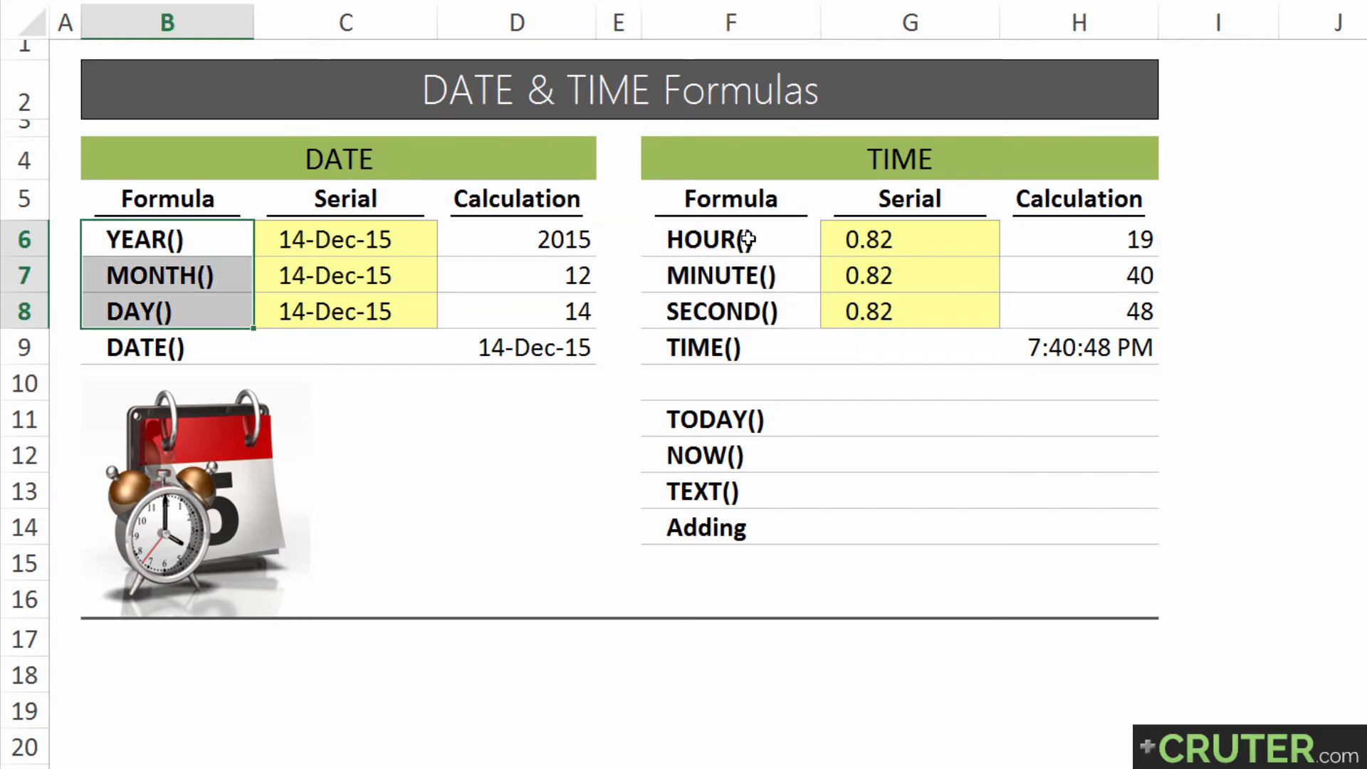
{"action": "left_click_drag", "start_coordinate": [746, 240], "coordinate": [770, 310]}
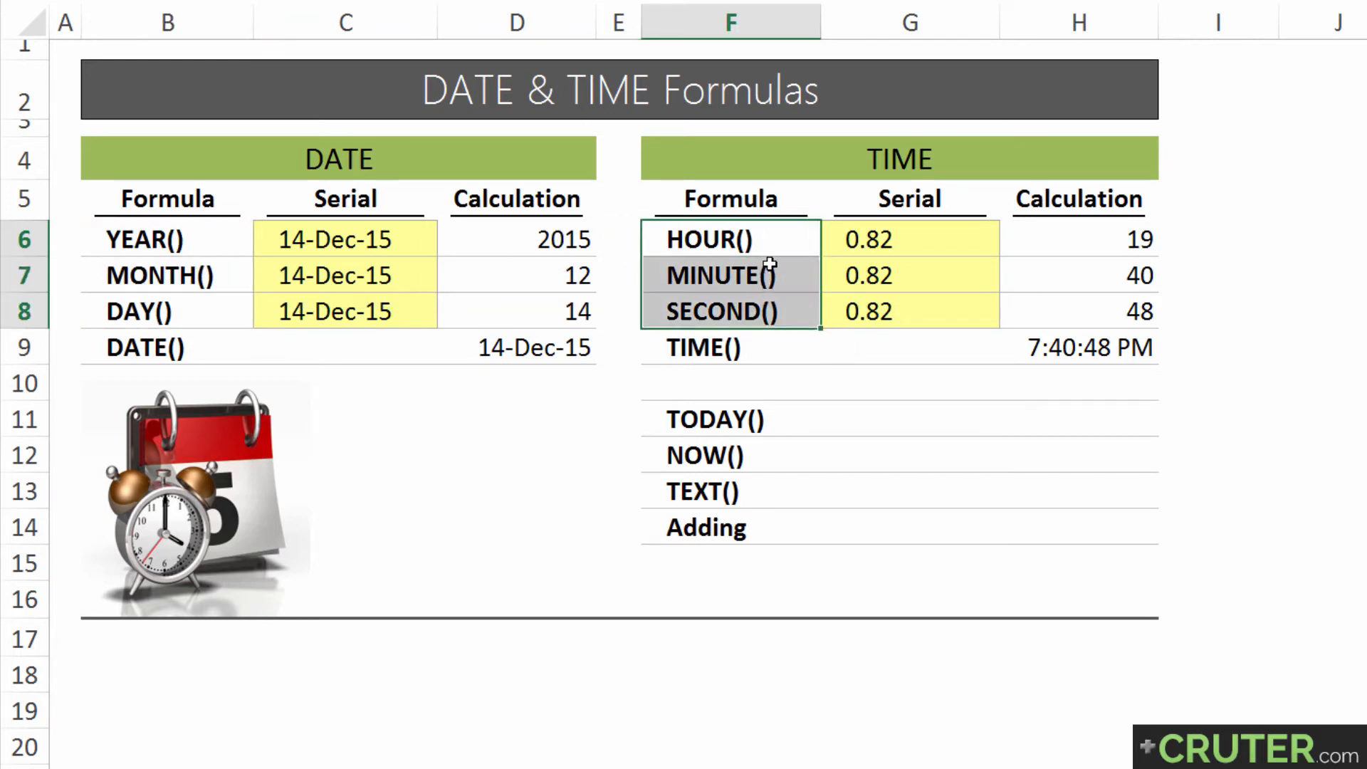
Examine the HOUR formula and its serial number argument in H6, and the MINUTE and SECOND formulas in H7:H8
{"action": "left_click", "coordinate": [1104, 241]}
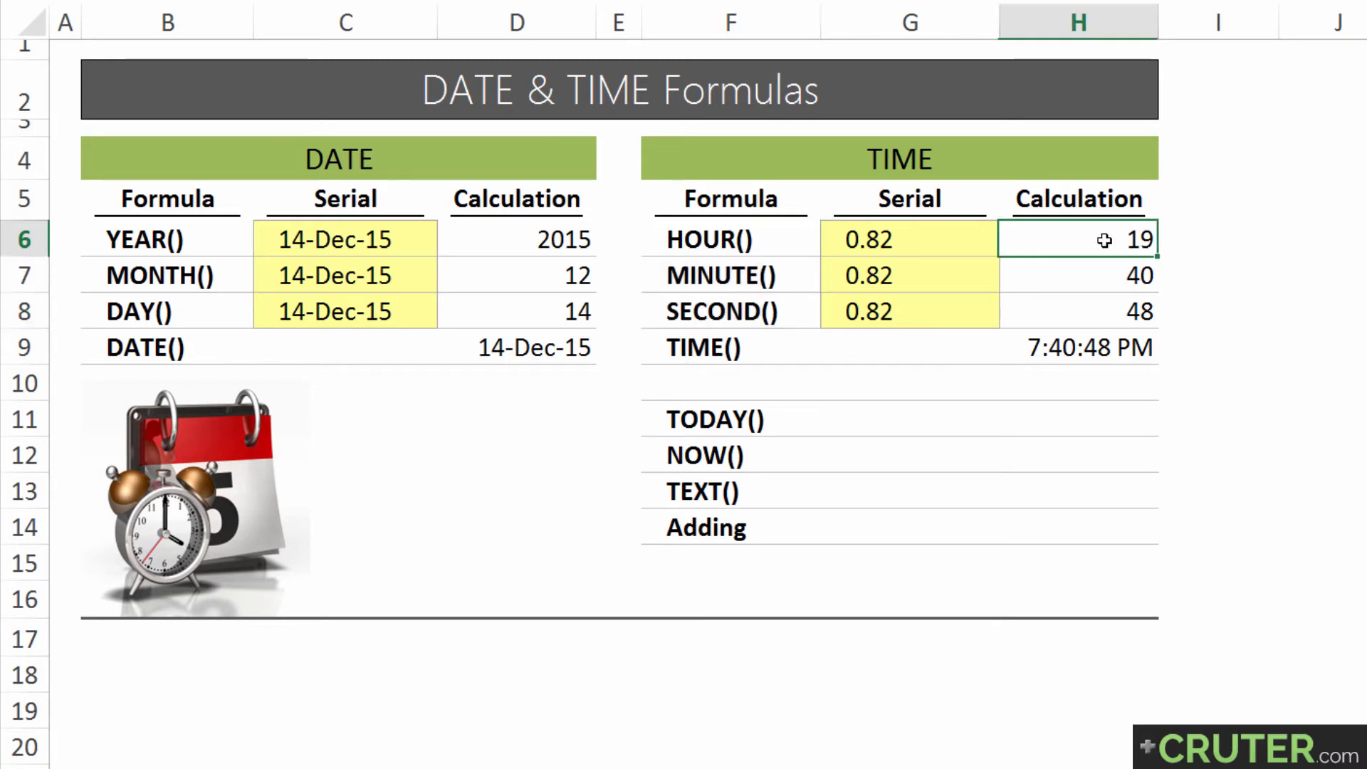
{"action": "key", "text": "F2"}
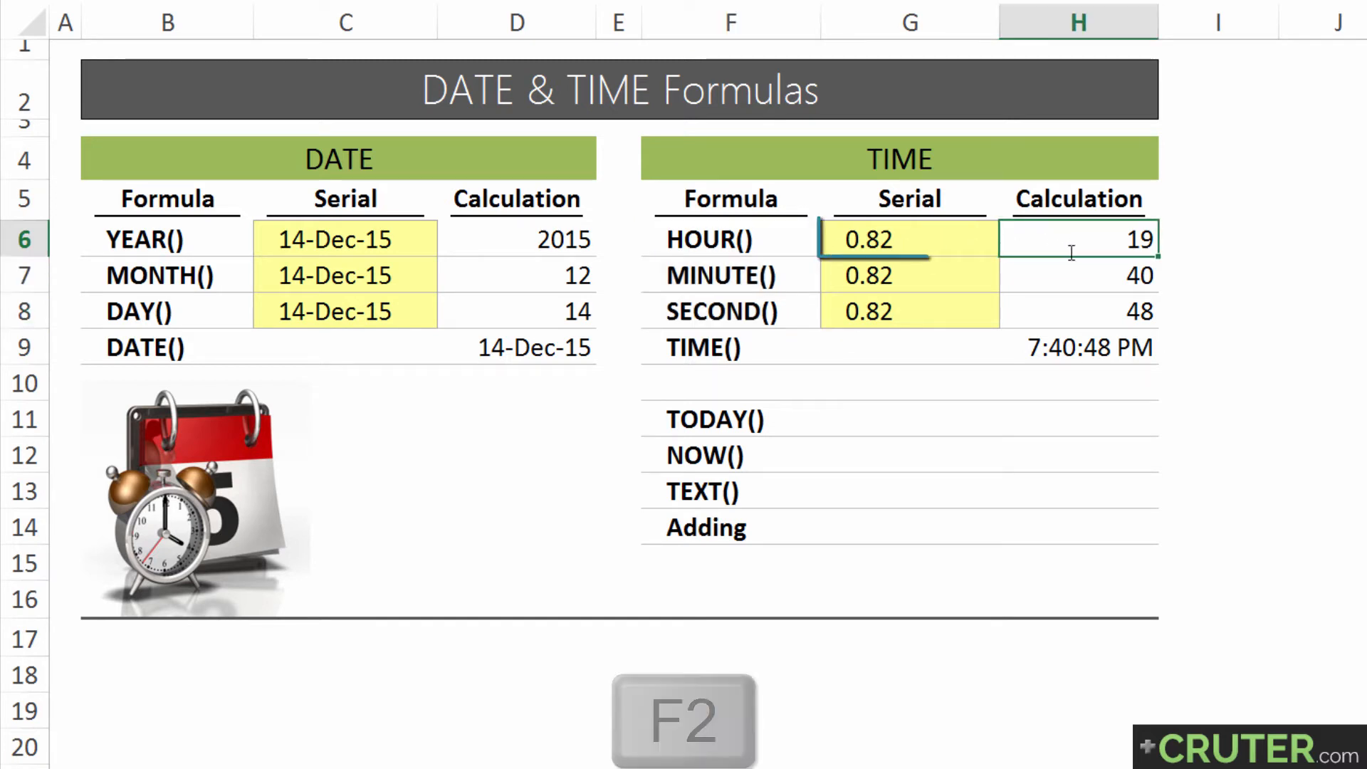
{"action": "left_click_drag", "start_coordinate": [1085, 239], "coordinate": [1025, 239]}
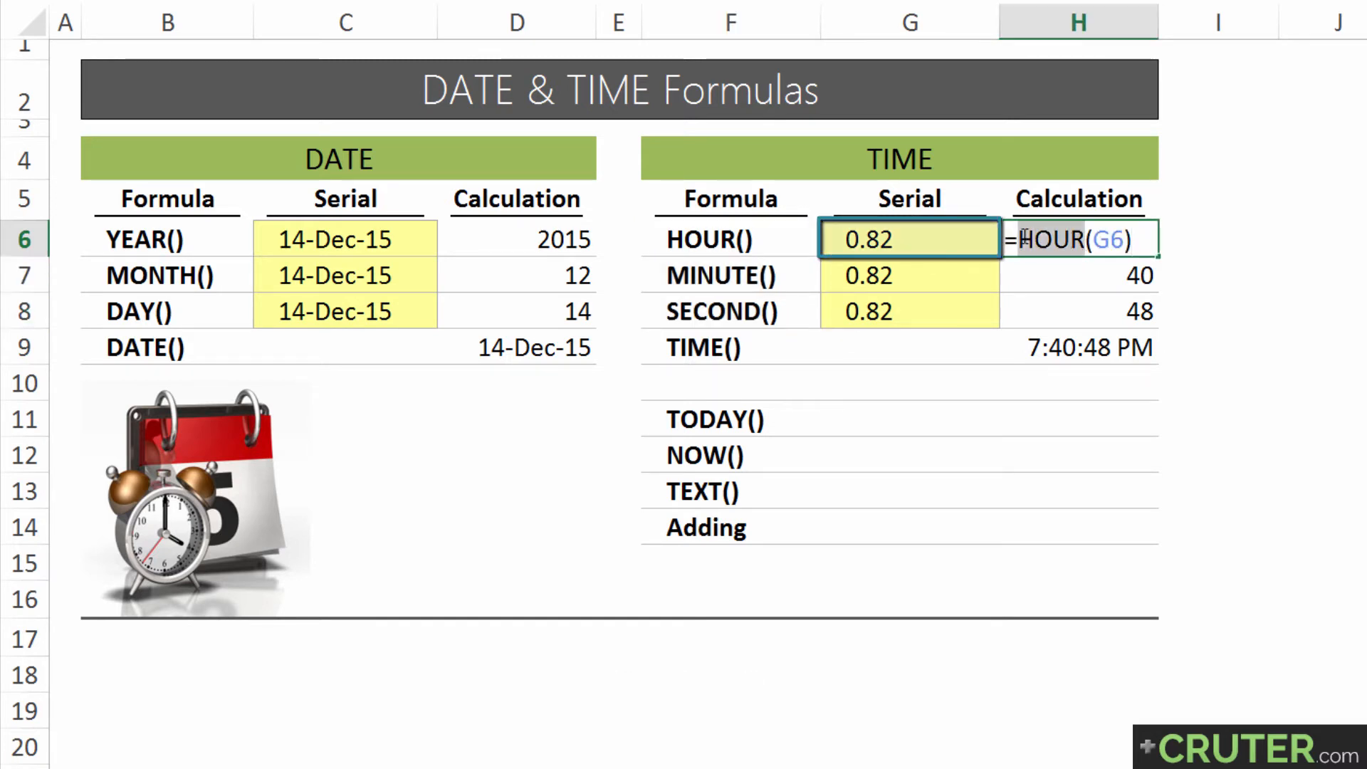
{"action": "left_click", "coordinate": [1094, 241]}
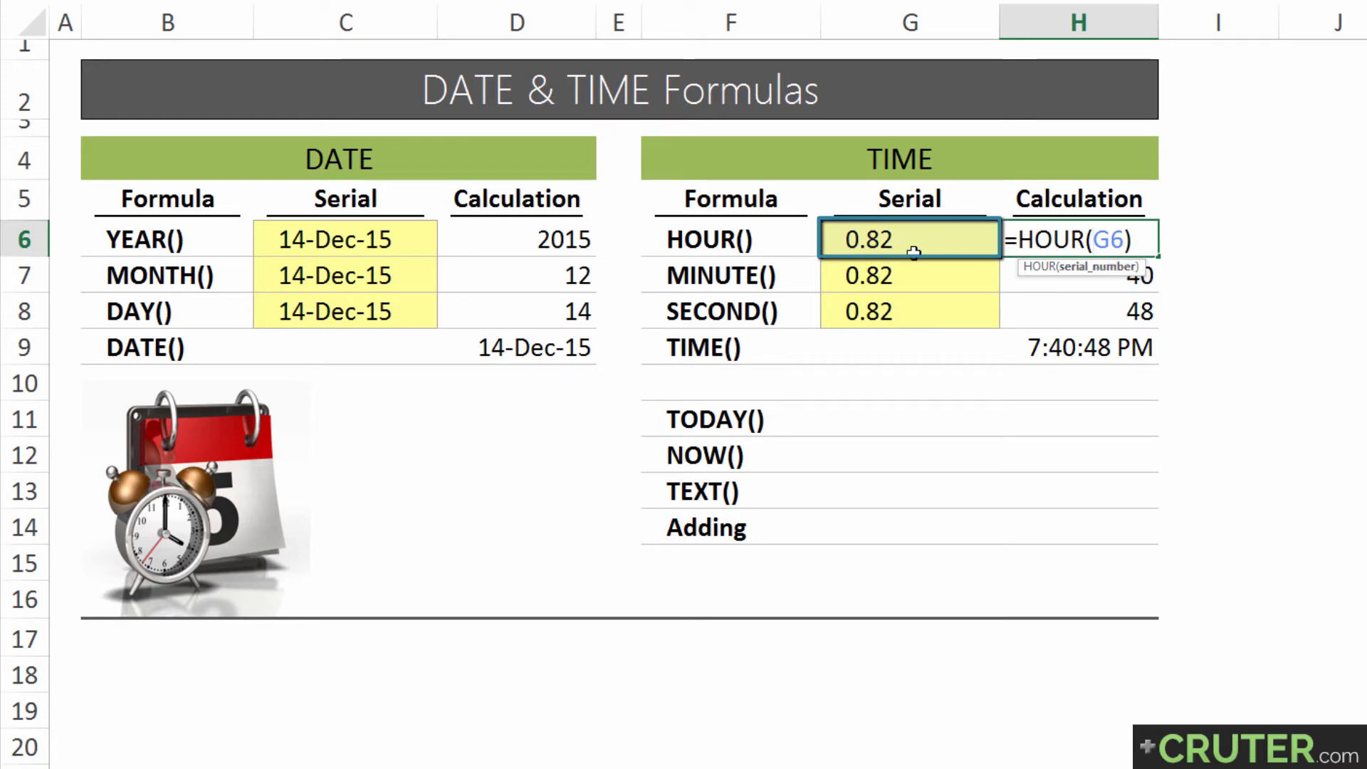
{"action": "key", "text": "Return"}
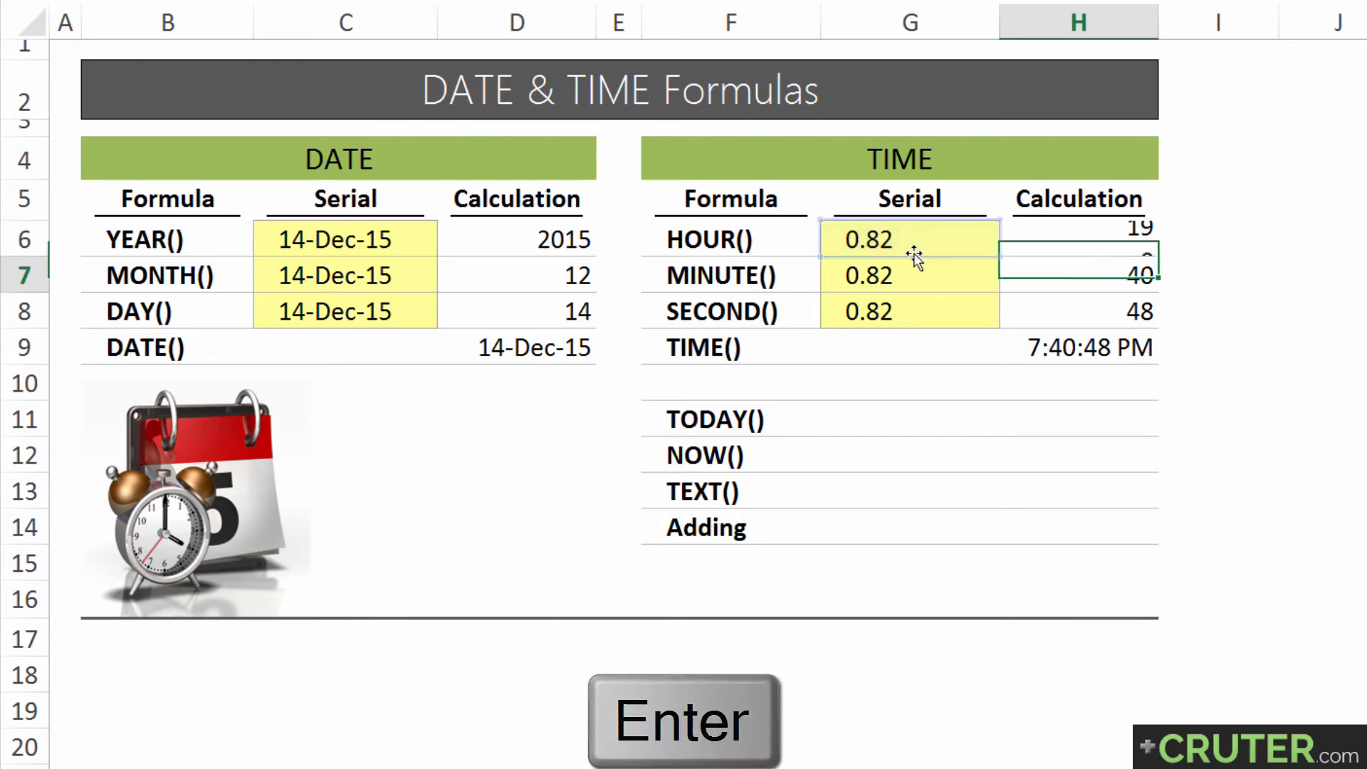
{"action": "key", "text": "F2"}
{"action": "key", "text": "Return"}
{"action": "key", "text": "F2"}
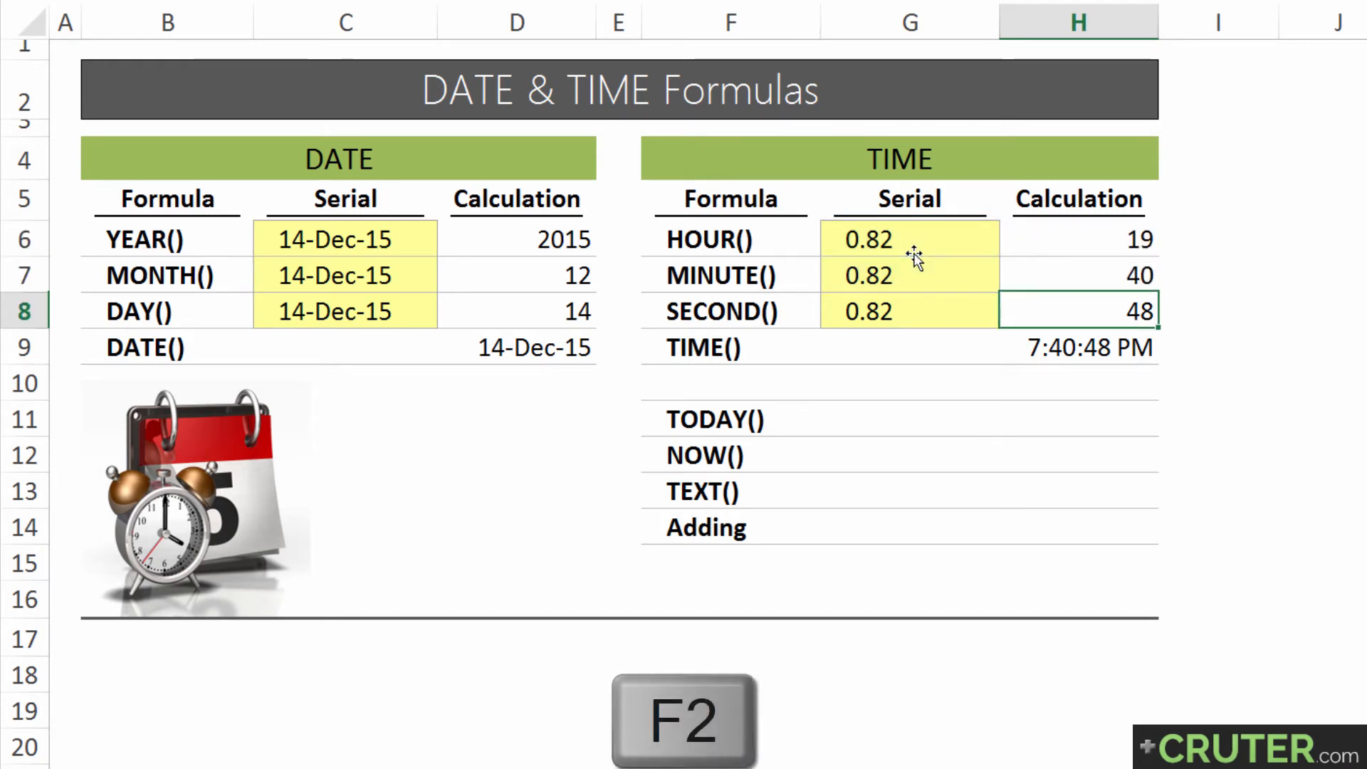
{"action": "key", "text": "Return"}
Examine the hour, minute and second arguments of the TIME formula in H9
{"action": "key", "text": "F2"}
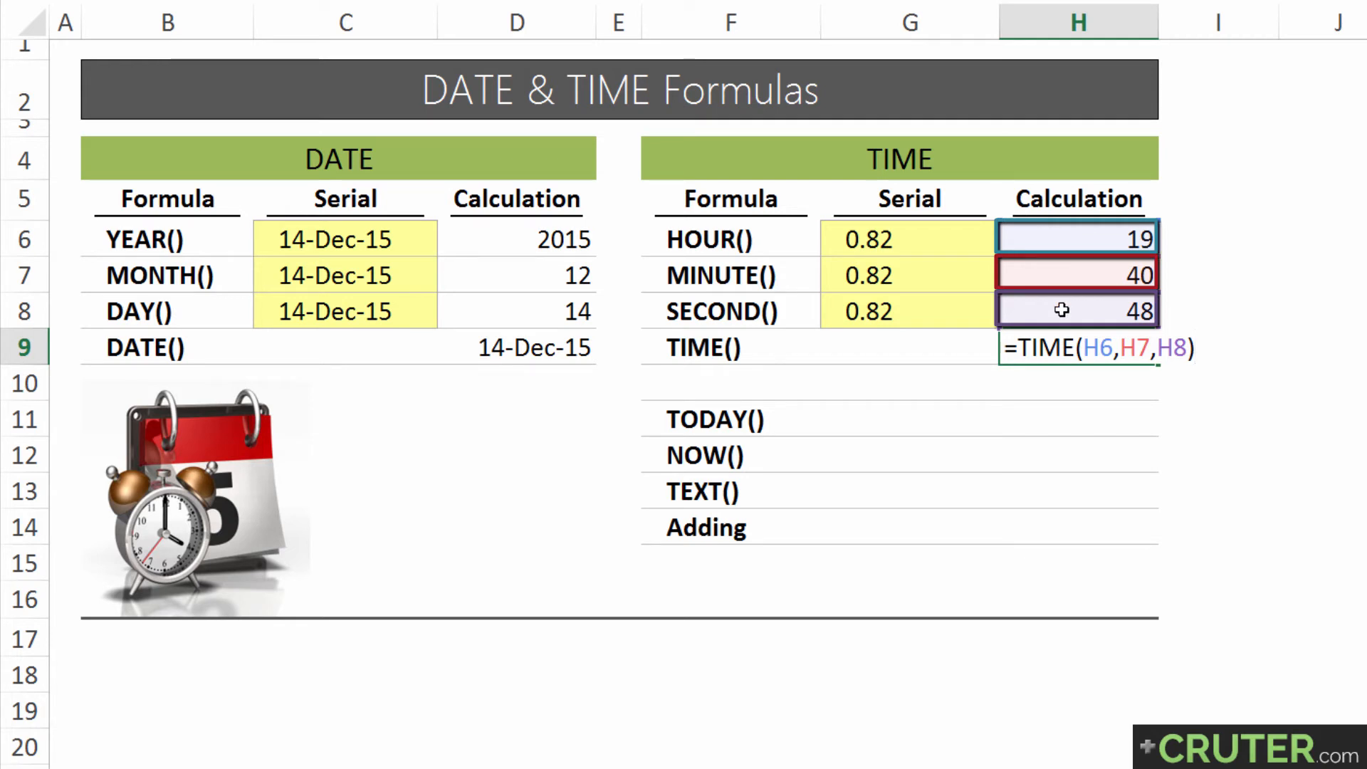
{"action": "left_click", "coordinate": [1100, 349]}
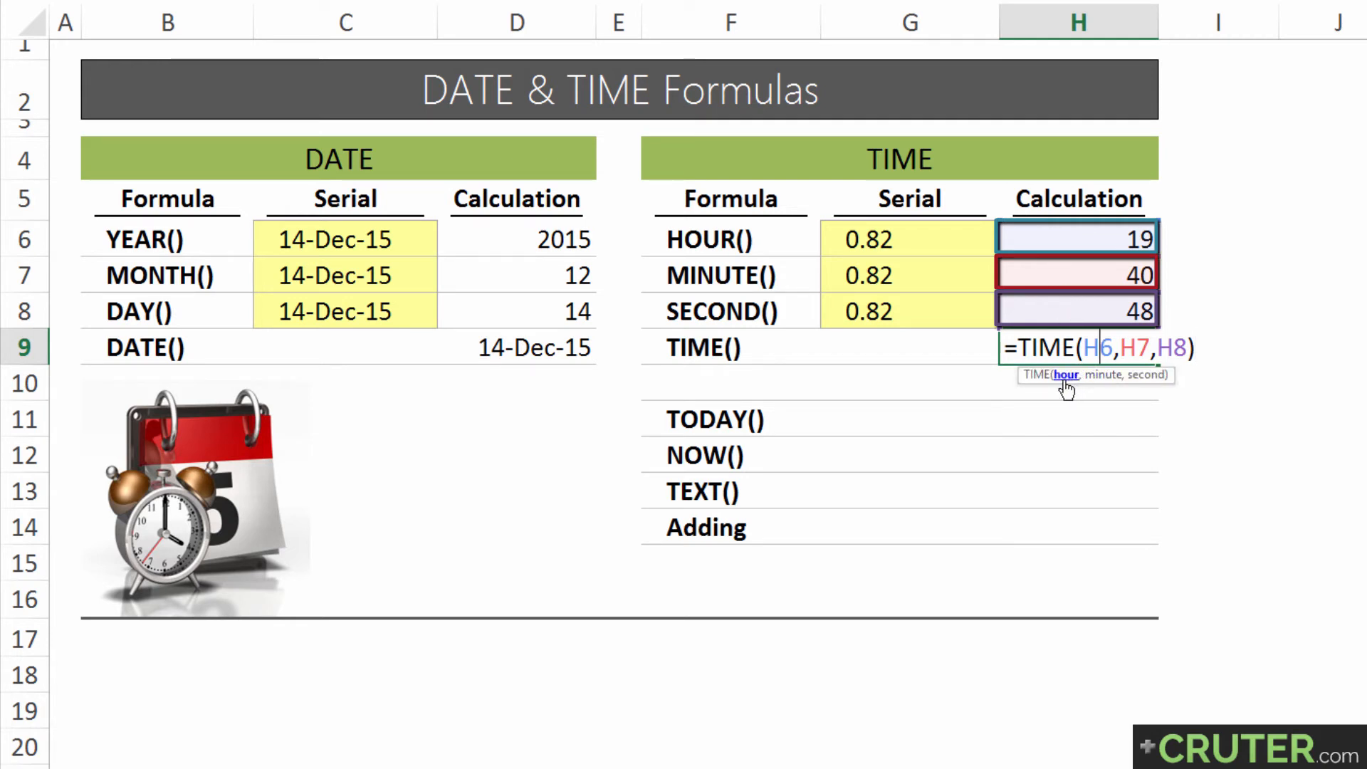
{"action": "left_click", "coordinate": [1105, 375]}
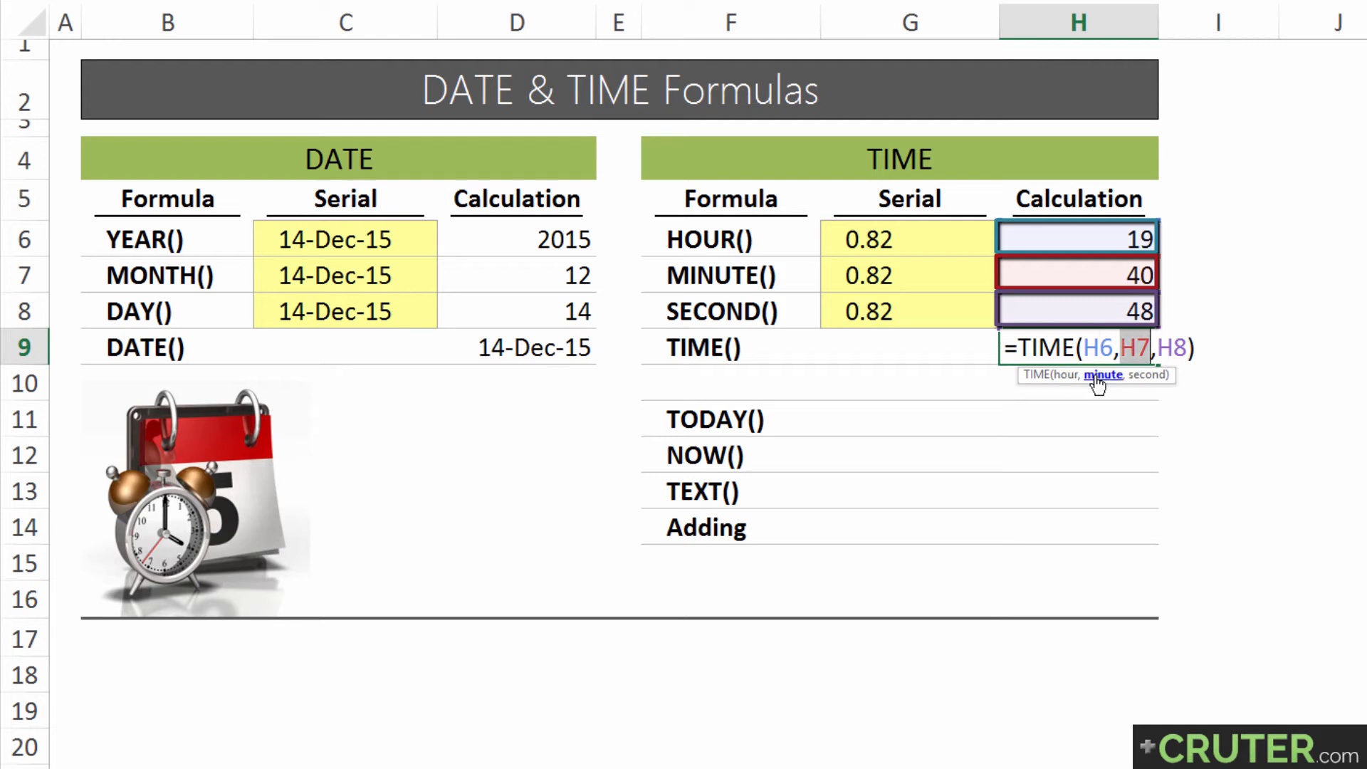
{"action": "left_click", "coordinate": [1145, 375]}
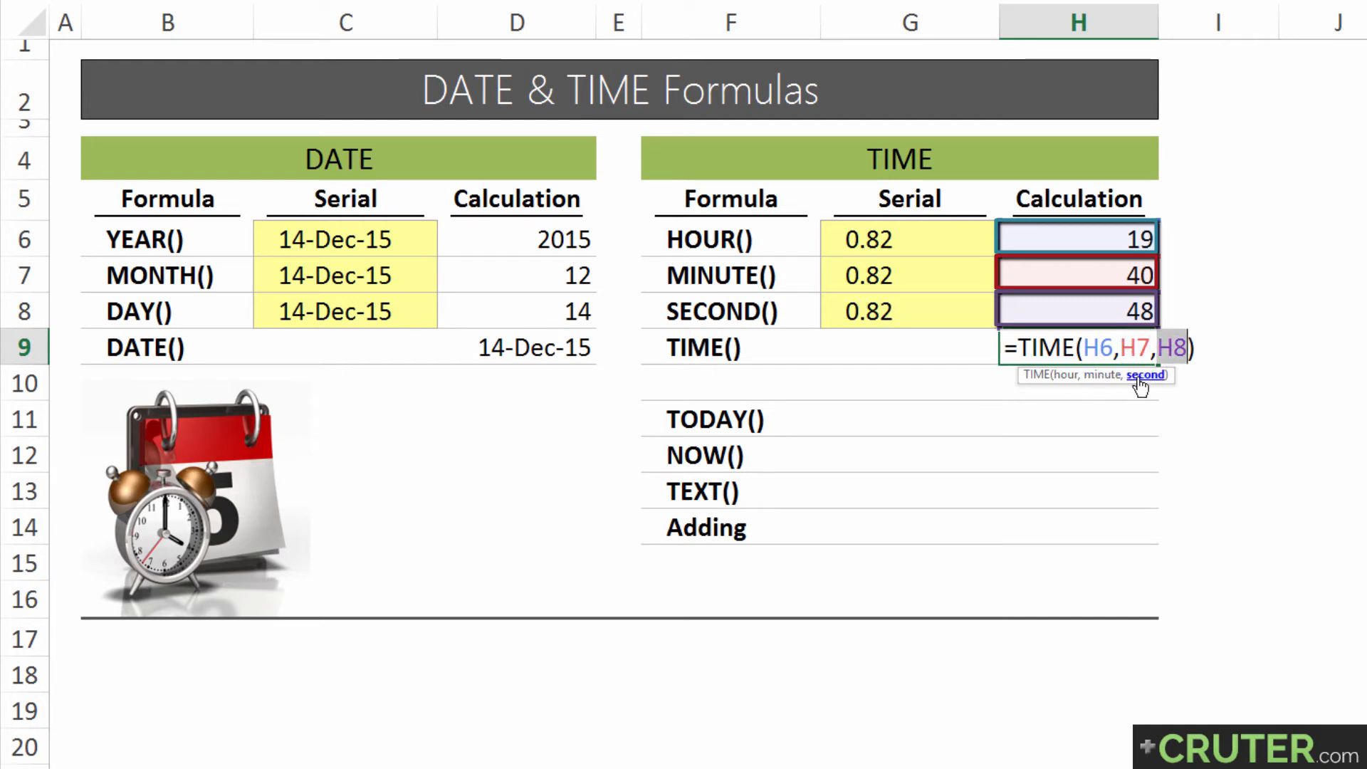
{"action": "key", "text": "Return"}
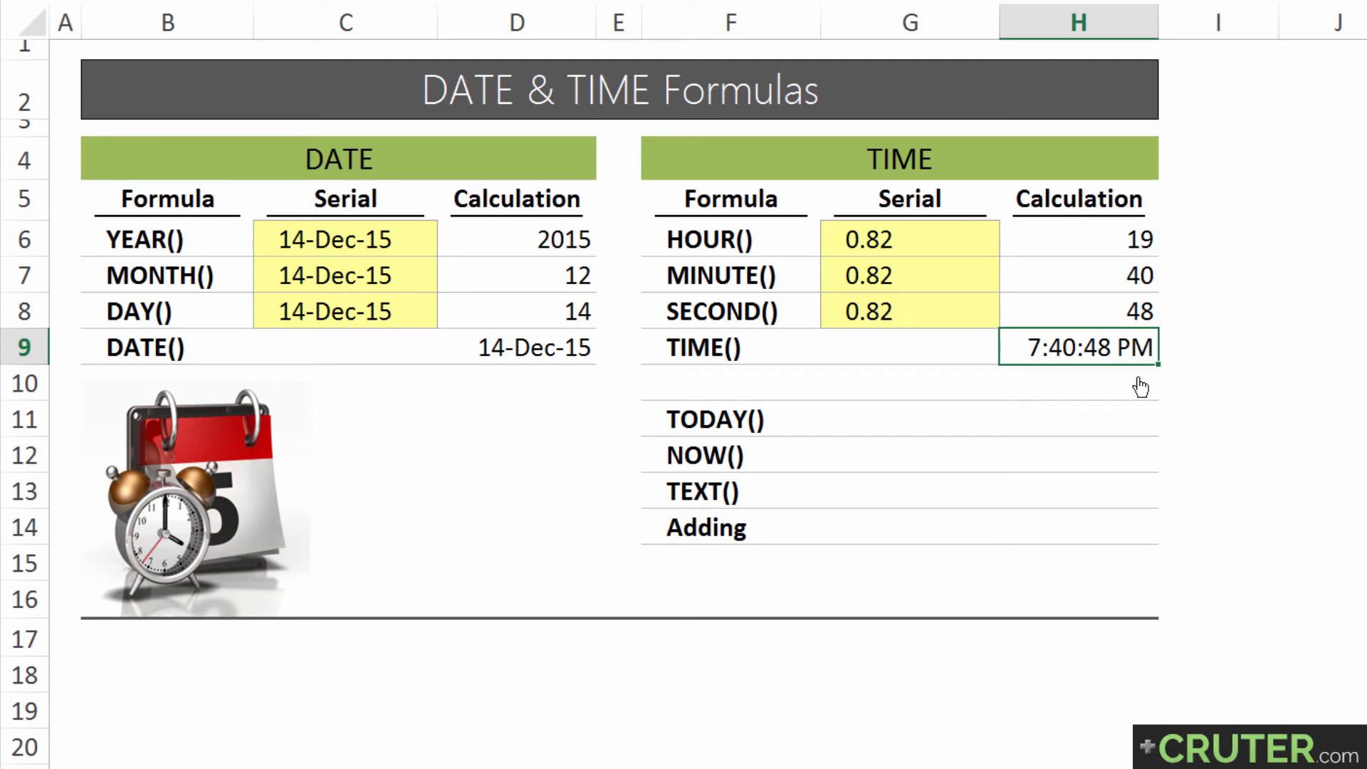
Apply the General number format to the TIME result in H9 and the h:mm AM/PM time format to the serials in G6:G8
{"action": "key", "text": "ctrl+shift+grave"}
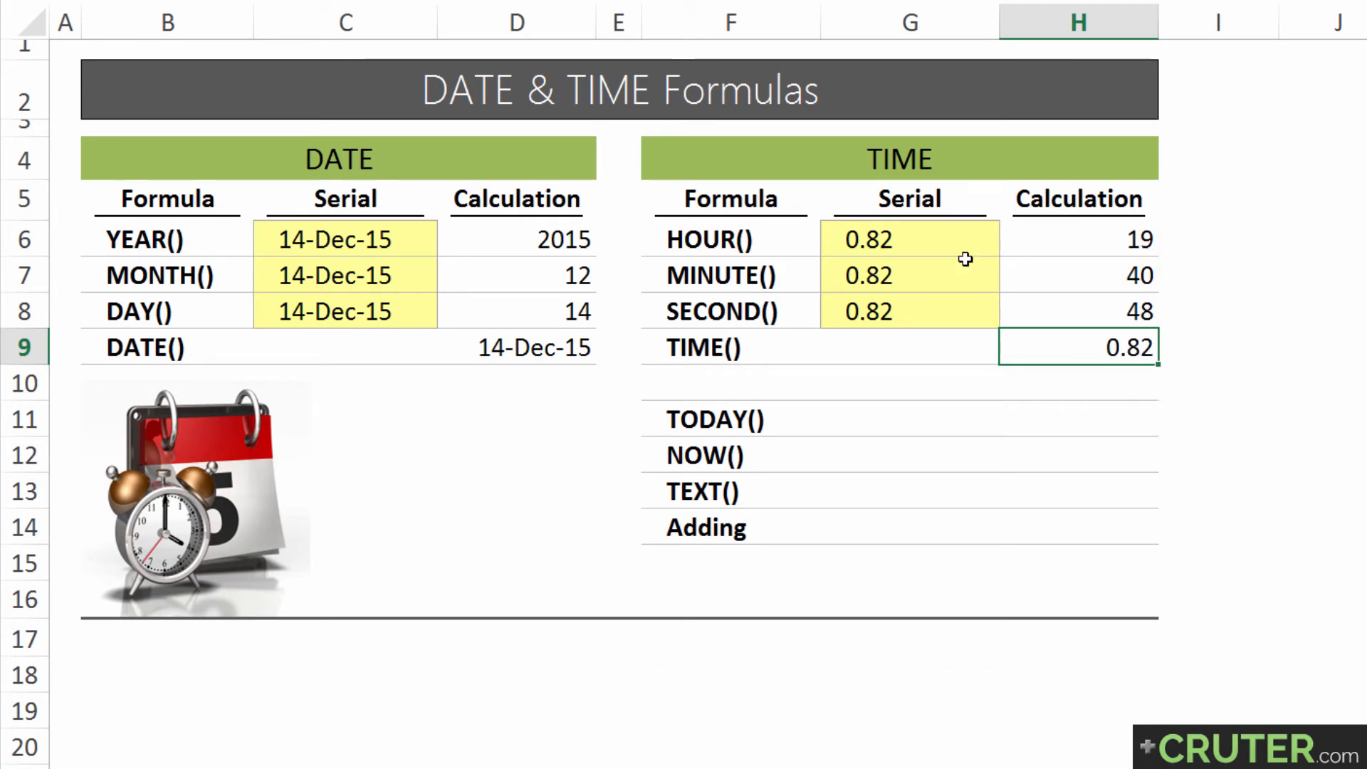
{"action": "left_click_drag", "start_coordinate": [944, 237], "coordinate": [949, 311]}
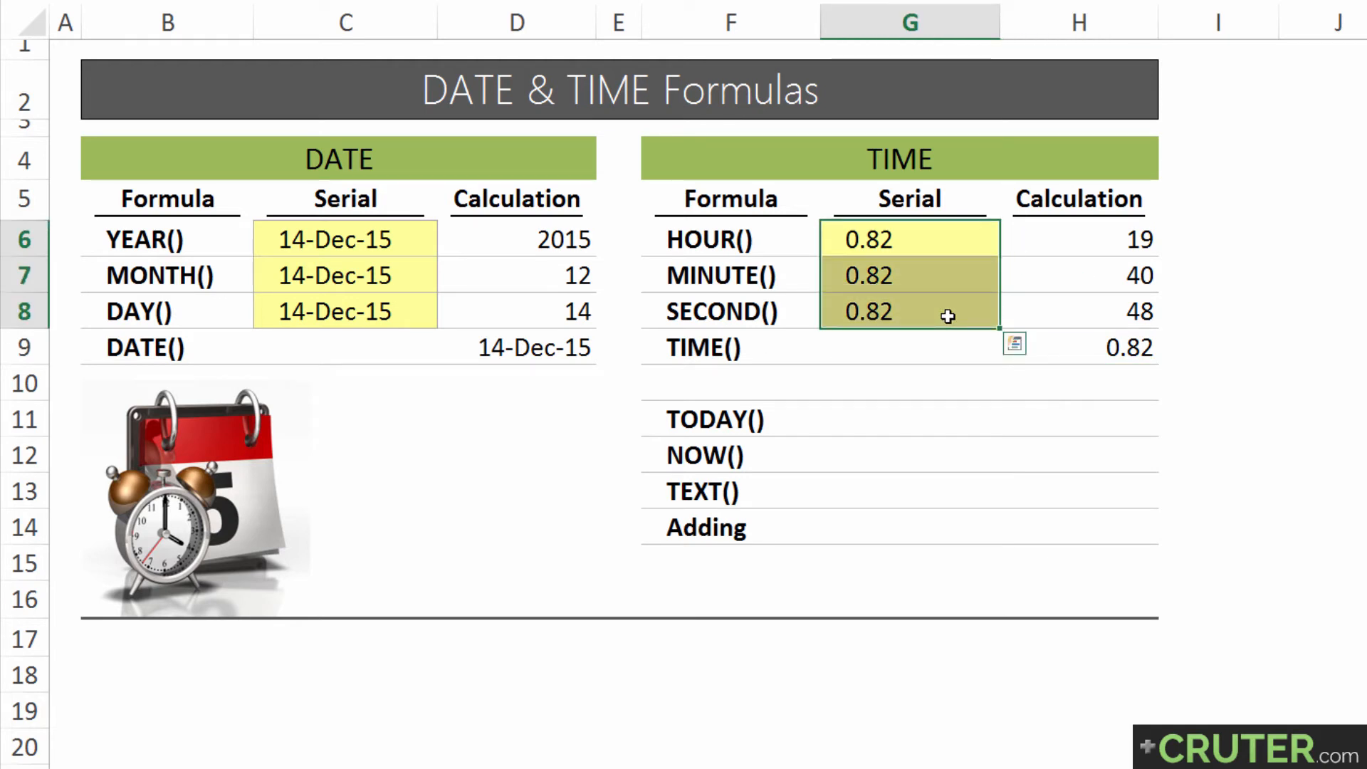
{"action": "key", "text": "ctrl+shift+at"}
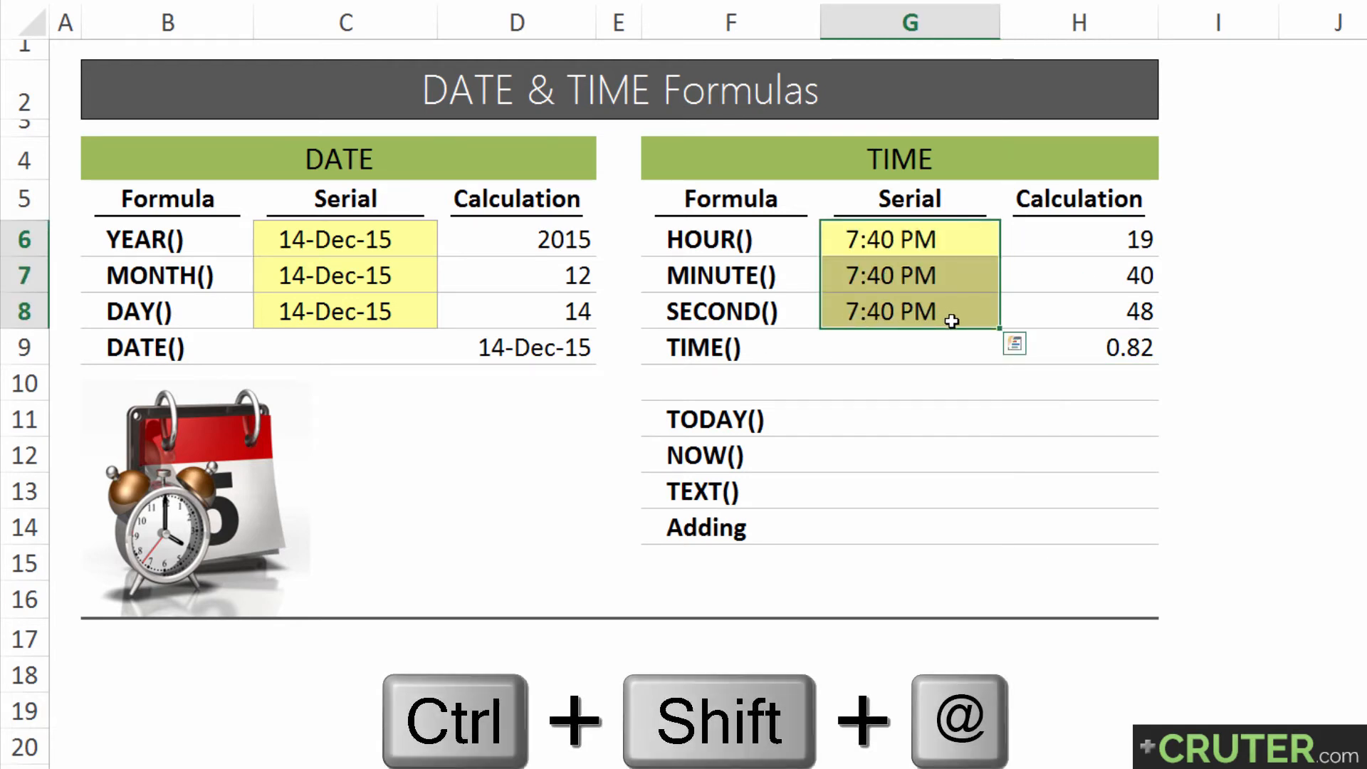
Apply the h:mm AM/PM time format to the TIME result in H9, and replace it with the custom h:mm:ss AM/PM format
{"action": "left_click", "coordinate": [1081, 353]}
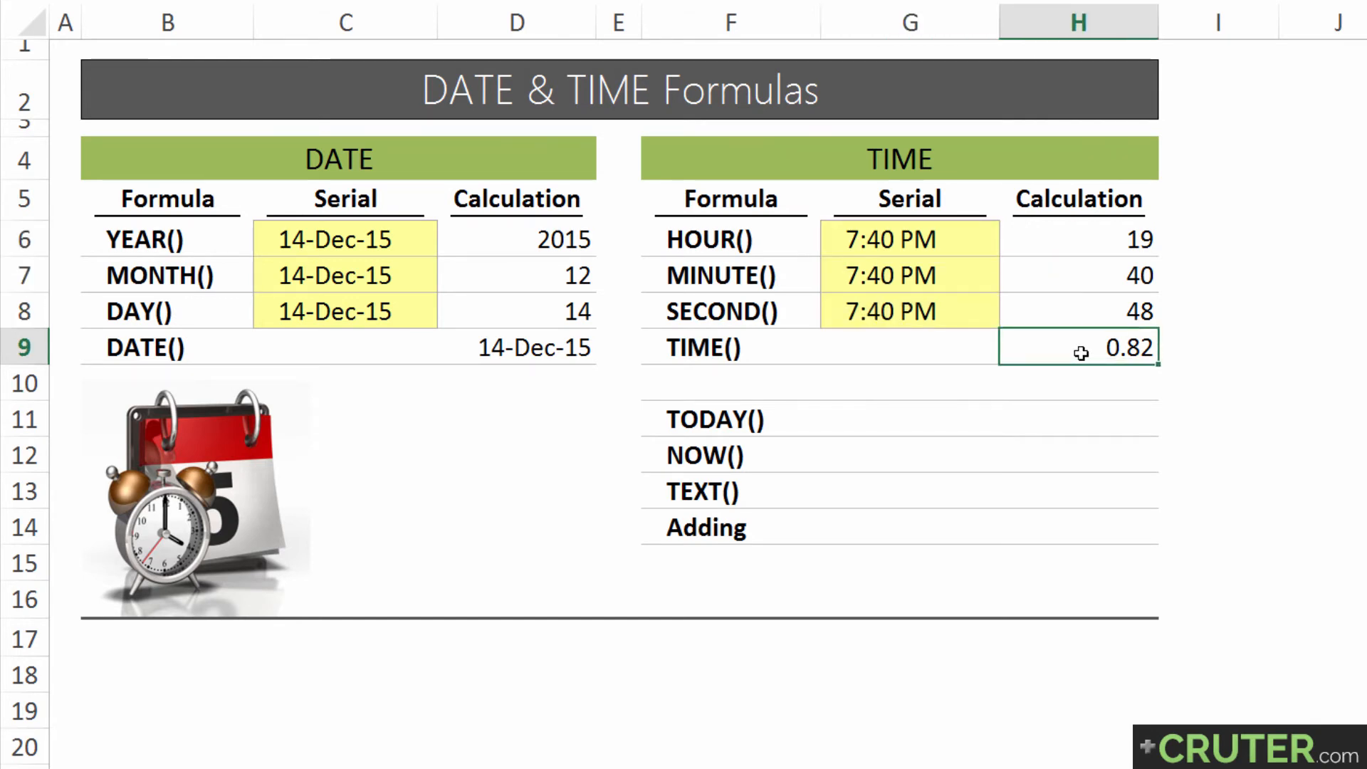
{"action": "key", "text": "ctrl+shift+at"}
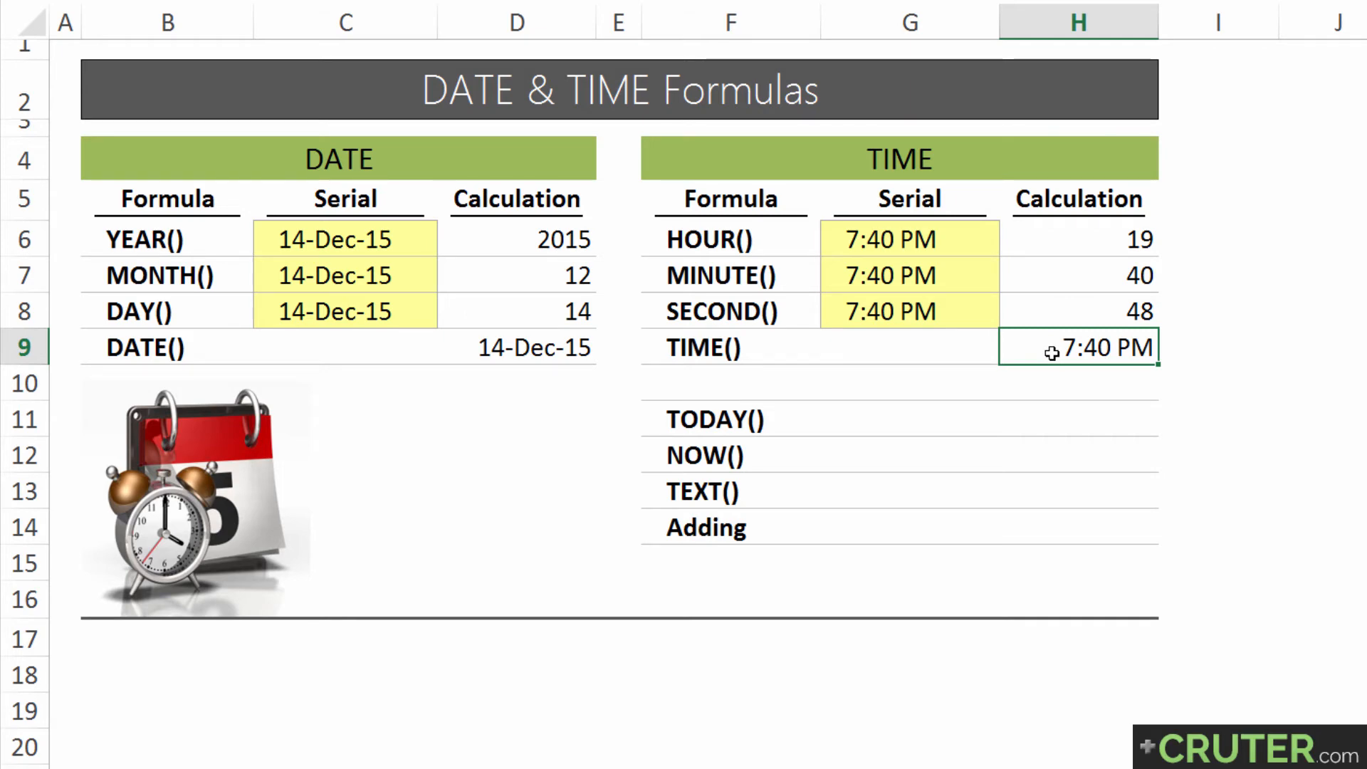
{"action": "key", "text": "ctrl+1"}
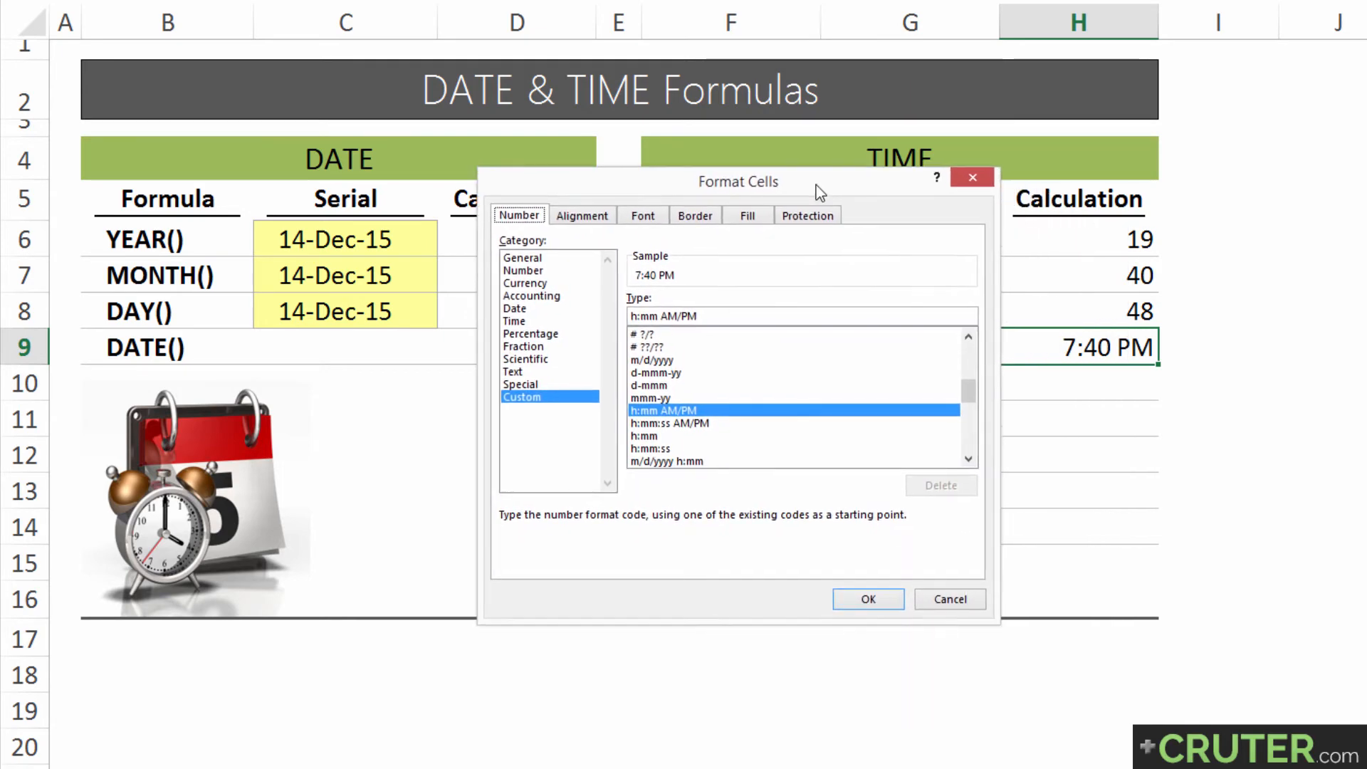
{"action": "left_click", "coordinate": [804, 436]}
{"action": "left_click", "coordinate": [805, 423]}
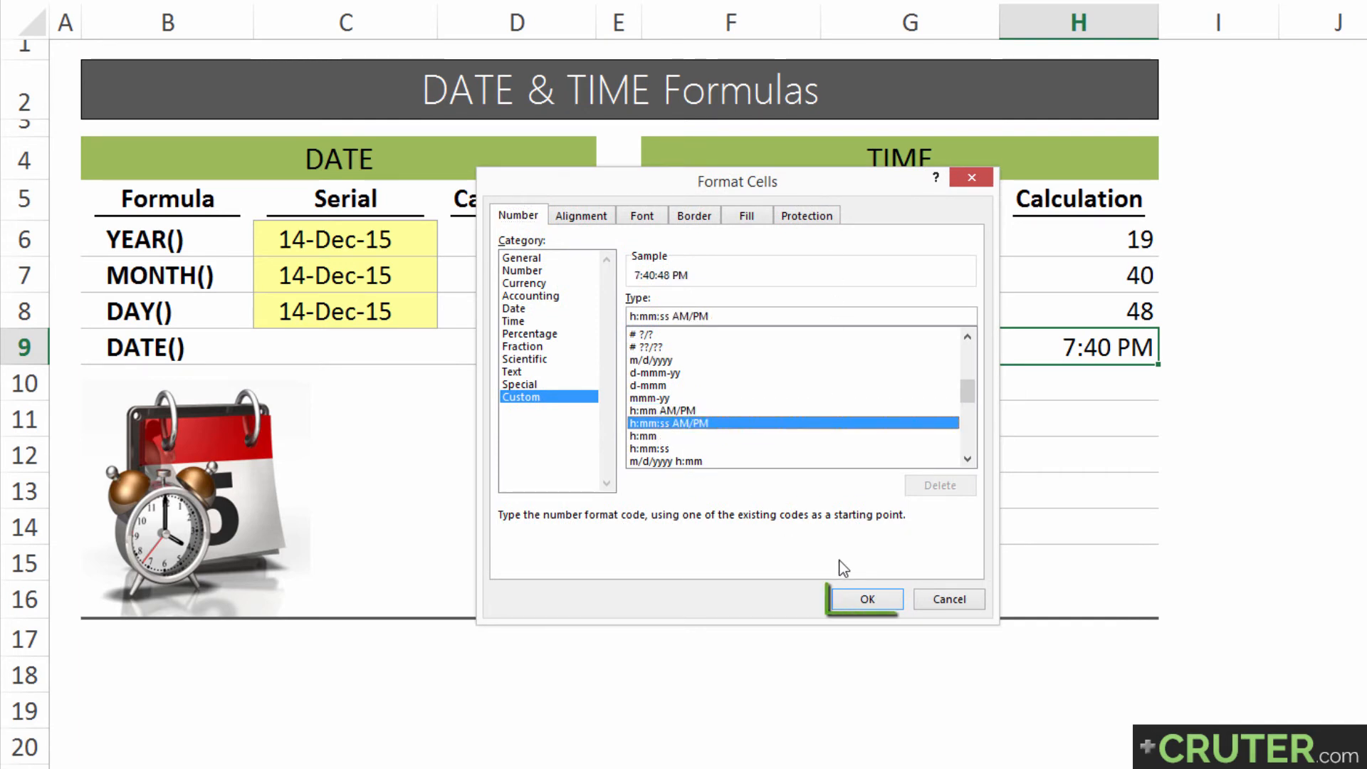
{"action": "left_click", "coordinate": [865, 598]}
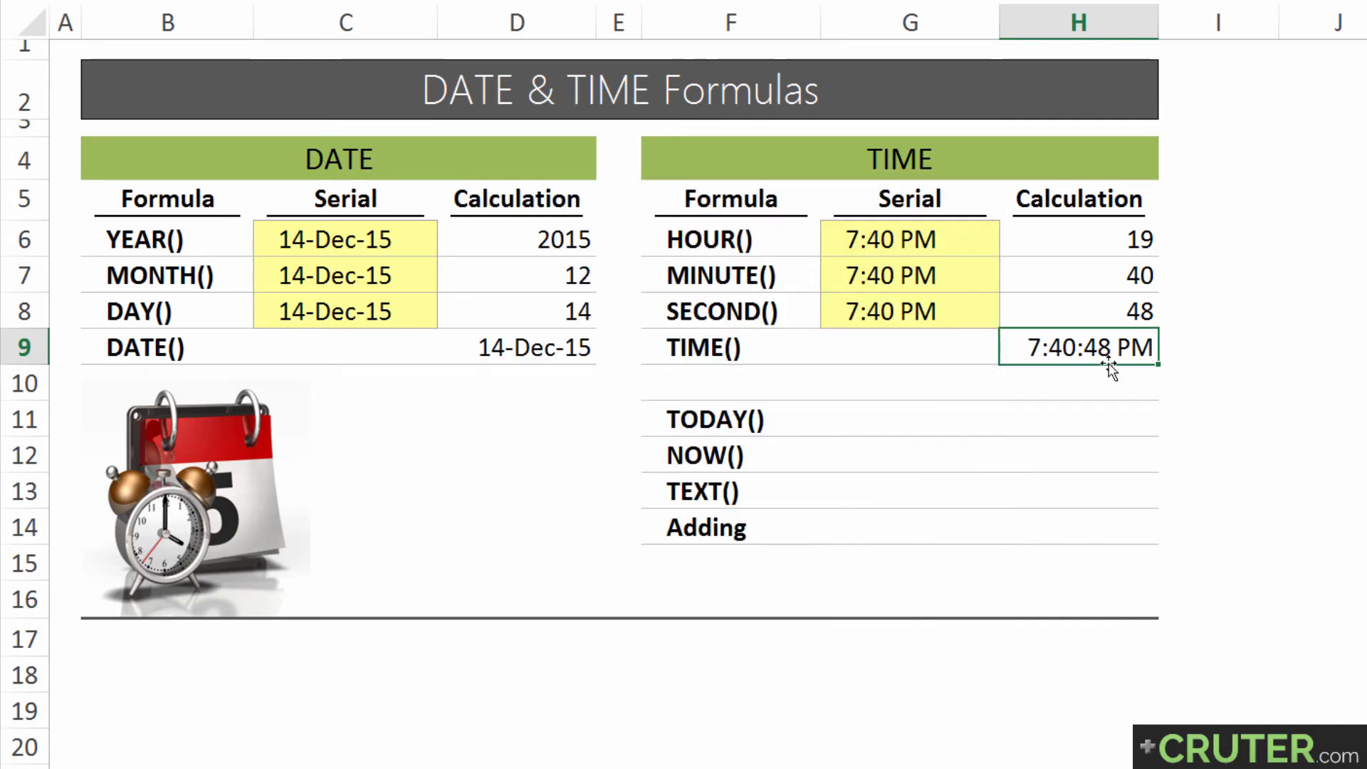
Review the remaining formula labels in F11:F14 and enter =today() in G11
{"action": "left_click_drag", "start_coordinate": [711, 419], "coordinate": [708, 525]}
{"action": "left_click", "coordinate": [890, 423]}
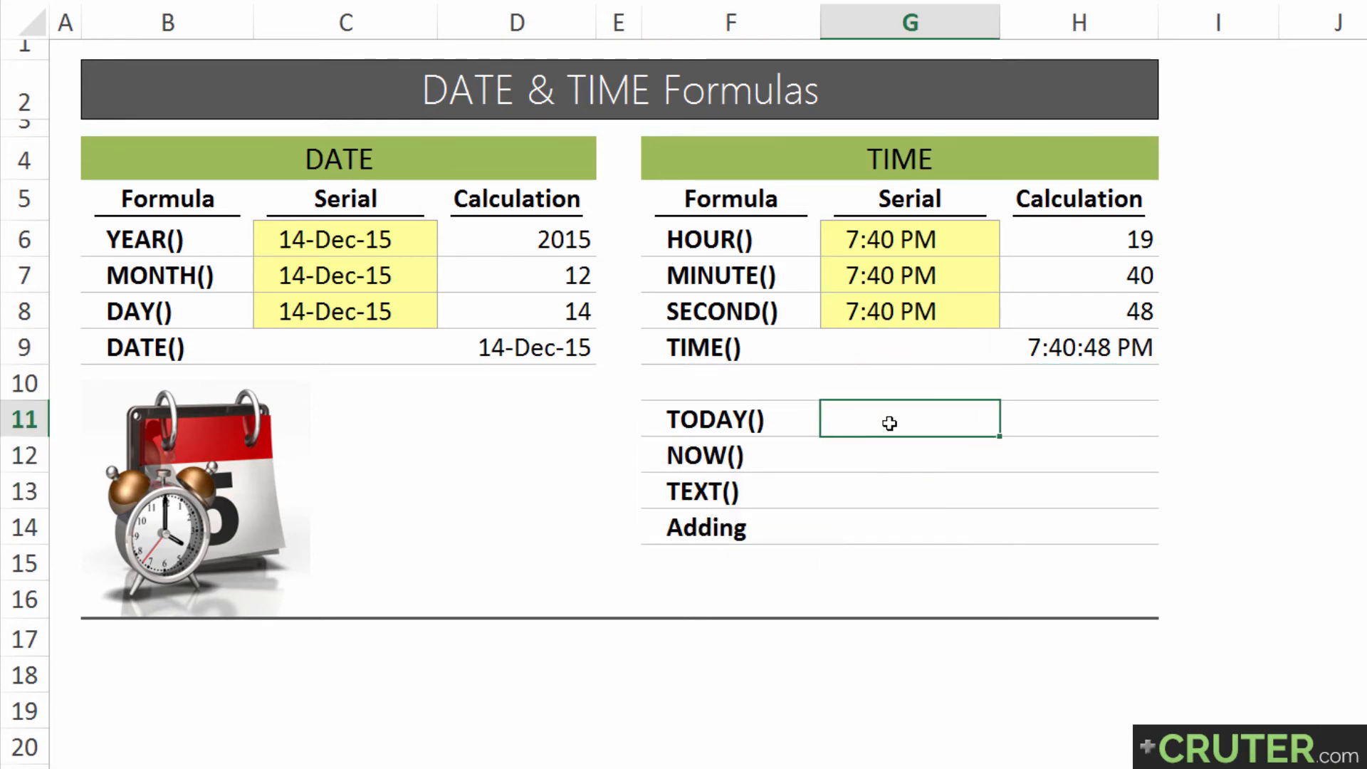
{"action": "type", "text": "=tod"}
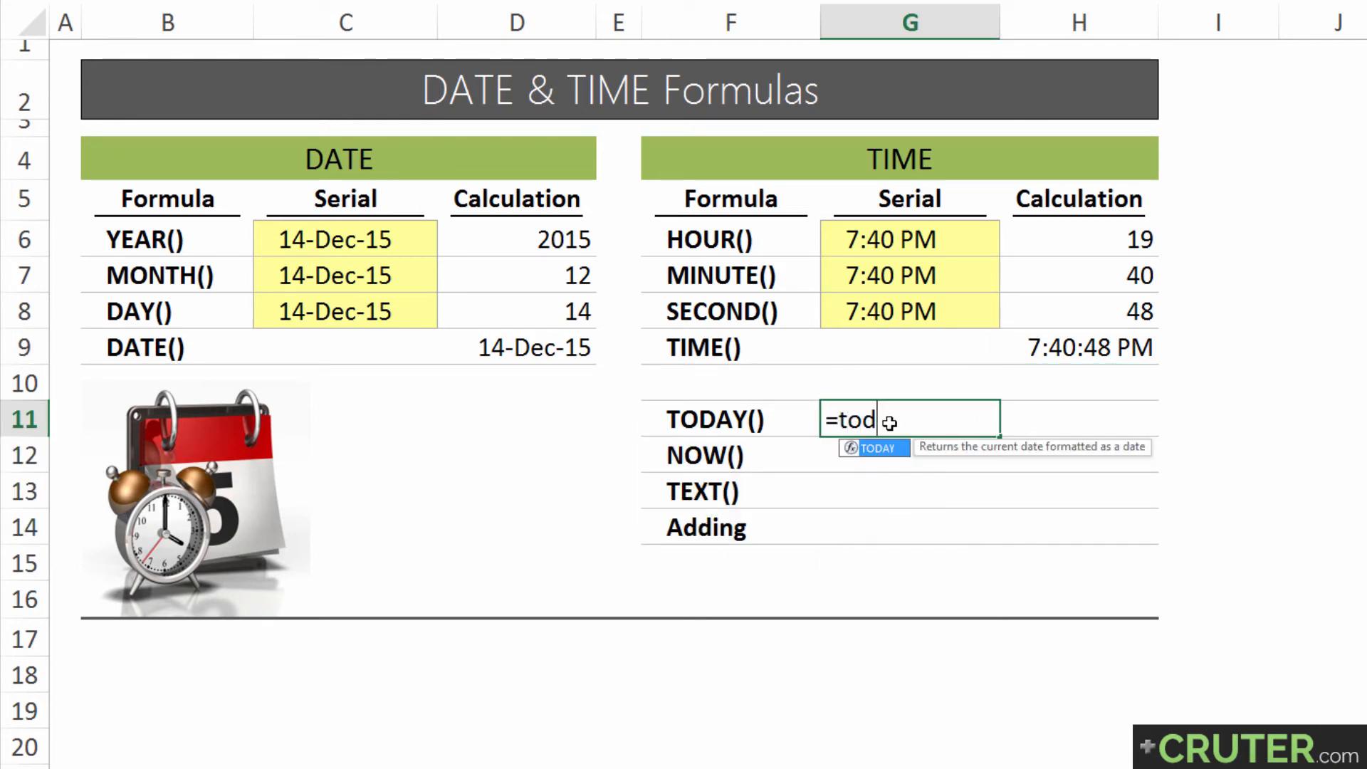
{"action": "type", "text": "ay("}
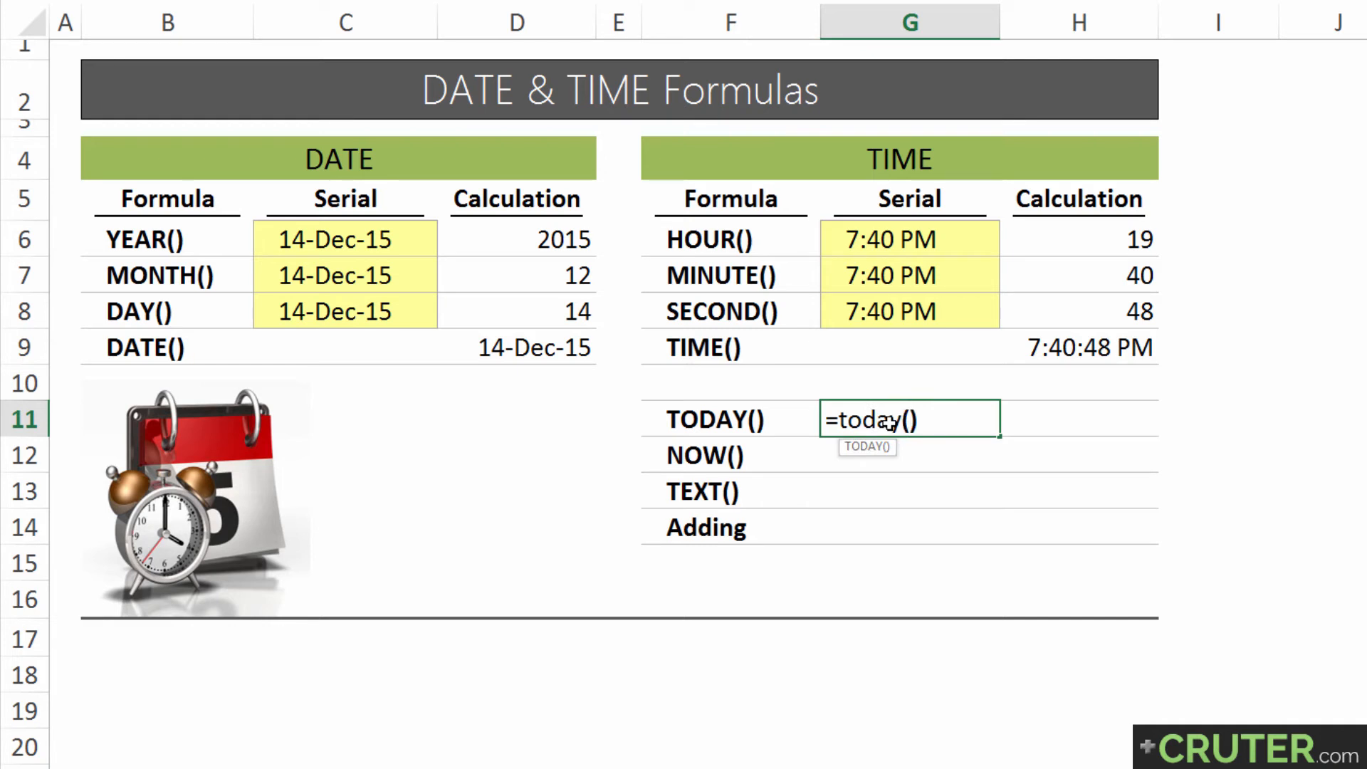
{"action": "key", "text": "Return"}
Switch the TODAY result in G11 to the General number format, and apply the day-month-year date format (15-Dec-15 style)
{"action": "left_click", "coordinate": [889, 422]}
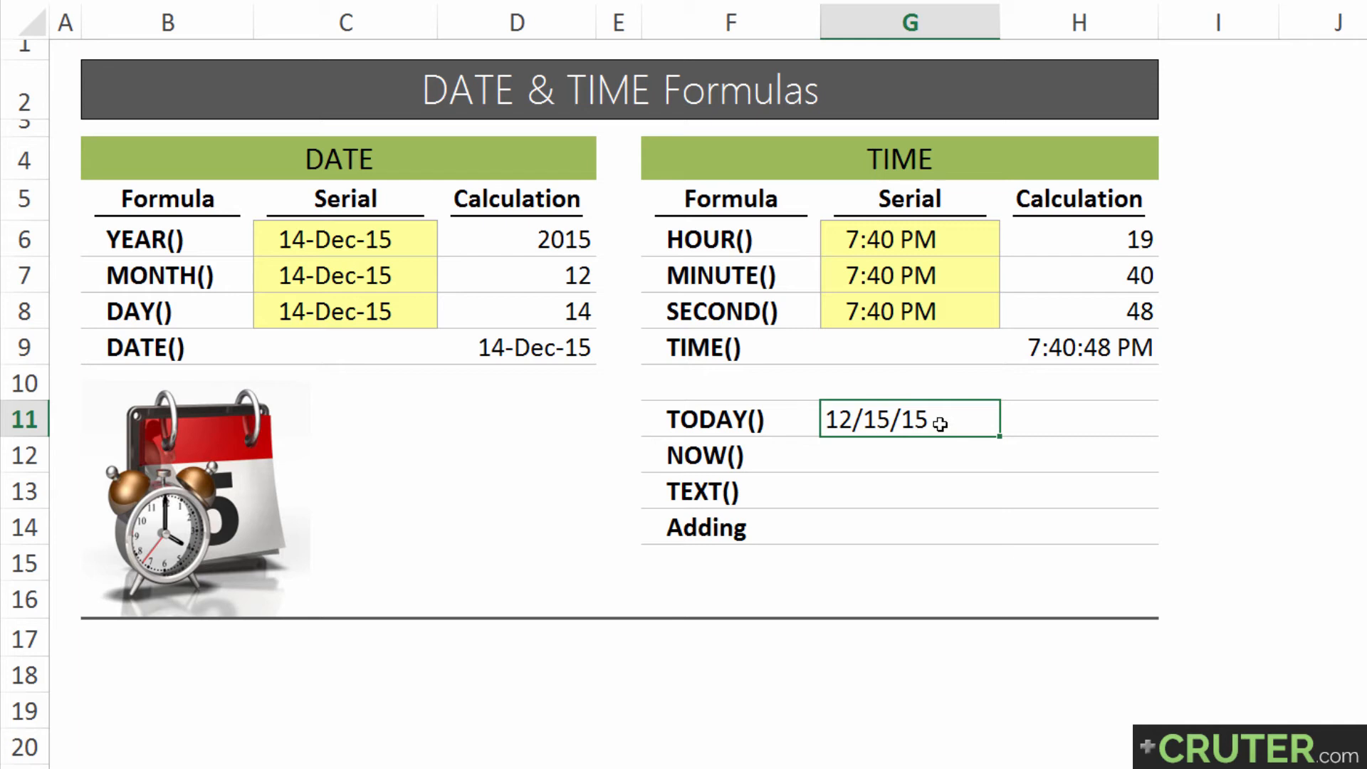
{"action": "key", "text": "ctrl+shift+grave"}
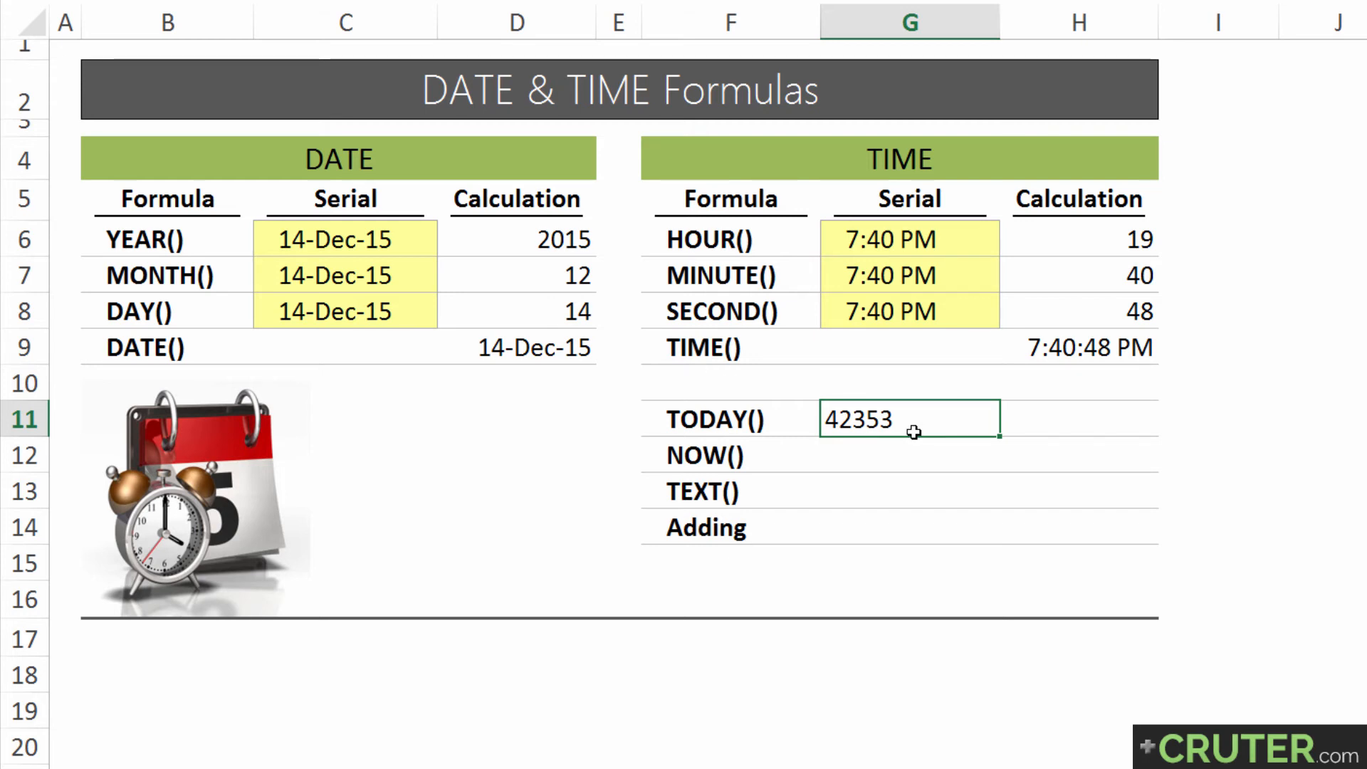
{"action": "key", "text": "ctrl+shift+3"}
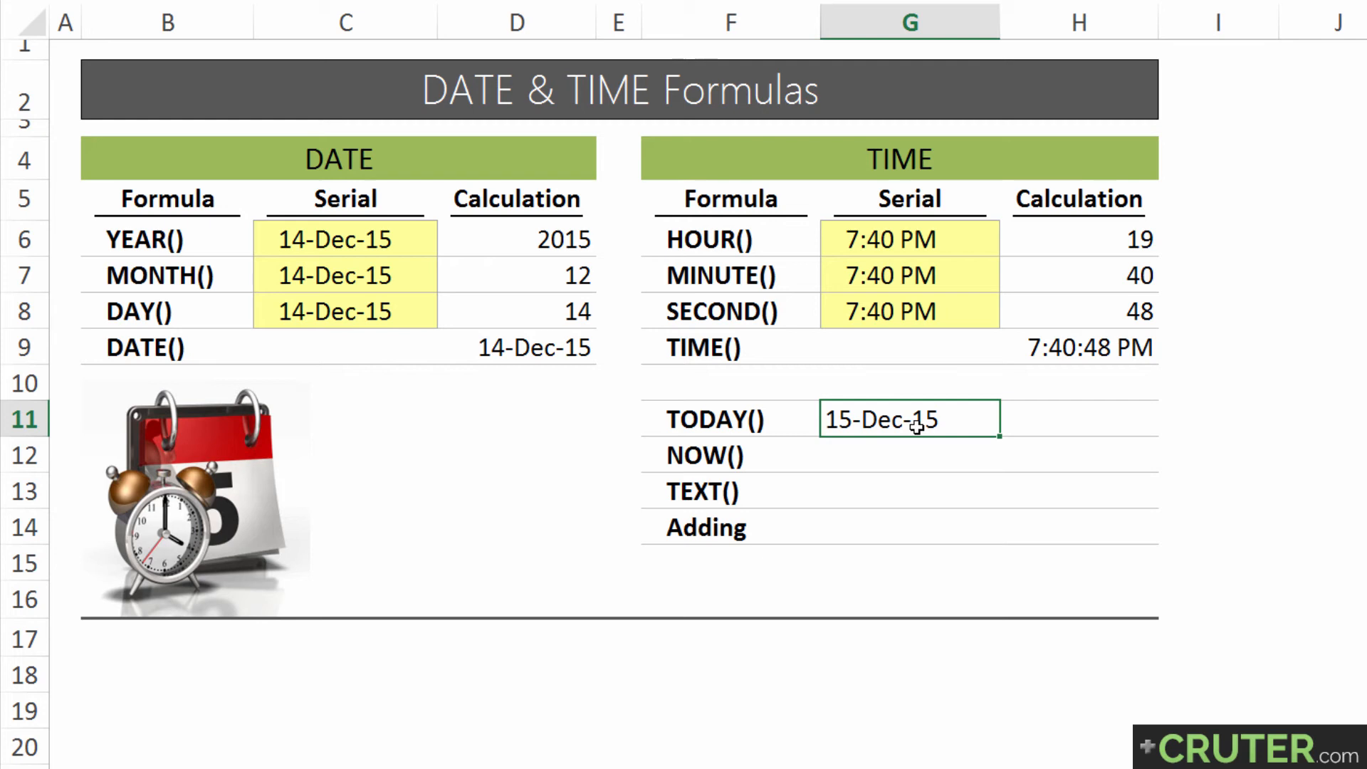
Enter =now() in G12, beside the NOW() label, and reselect the cell
{"action": "left_click", "coordinate": [910, 444]}
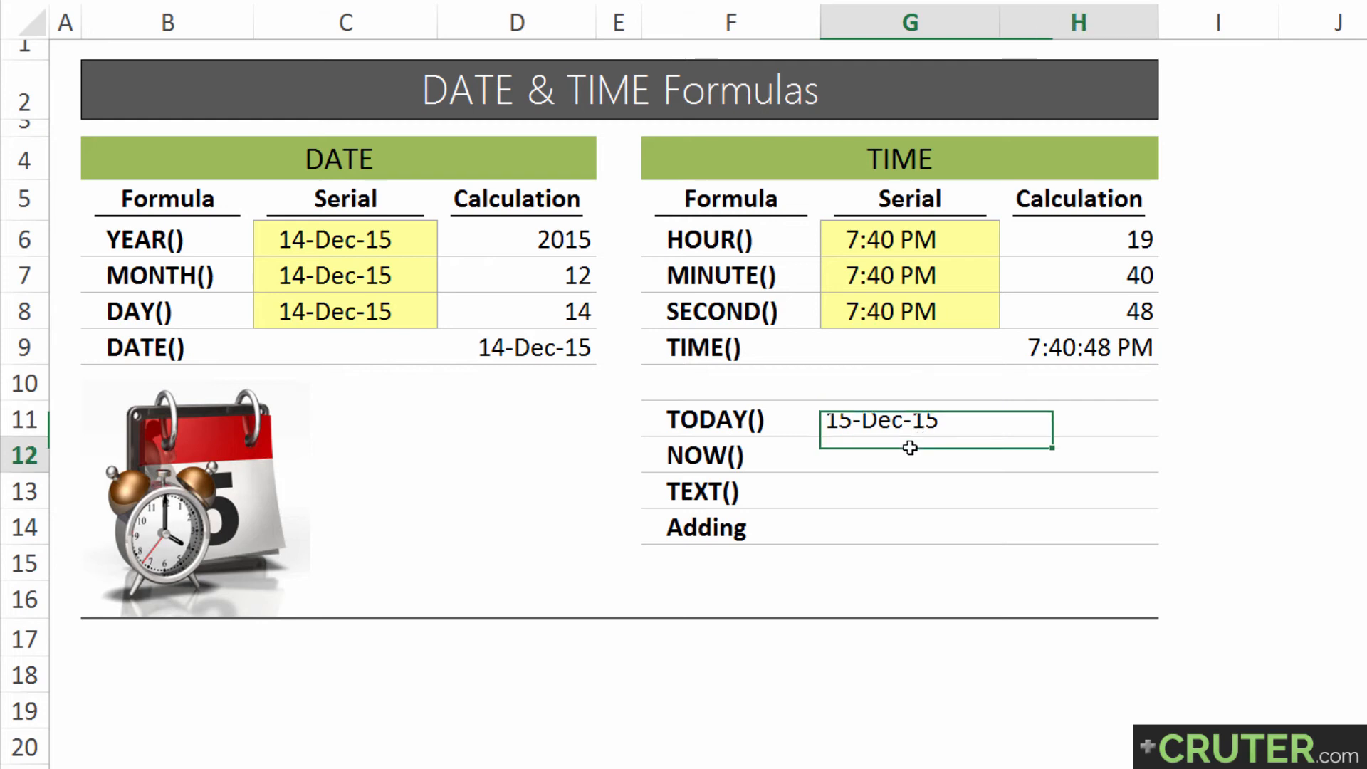
{"action": "type", "text": "=now"}
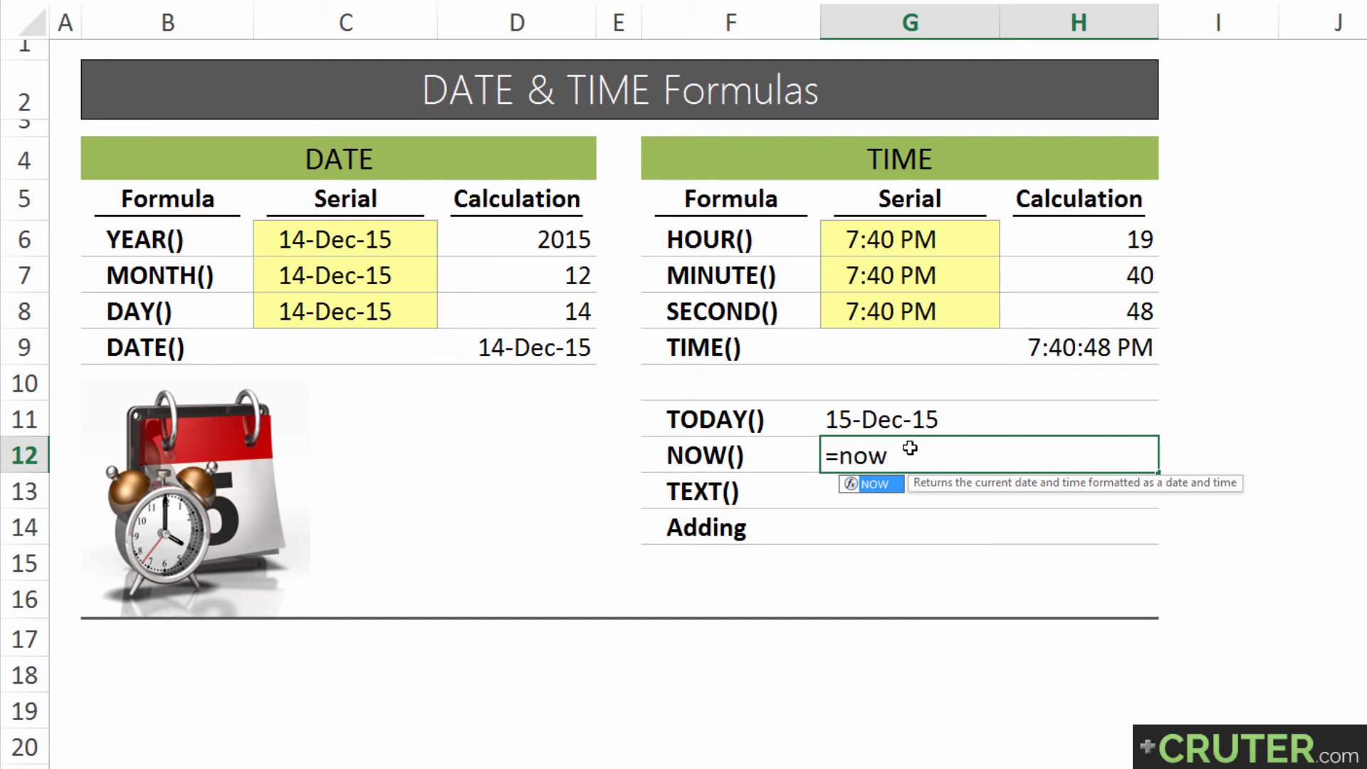
{"action": "type", "text": "("}
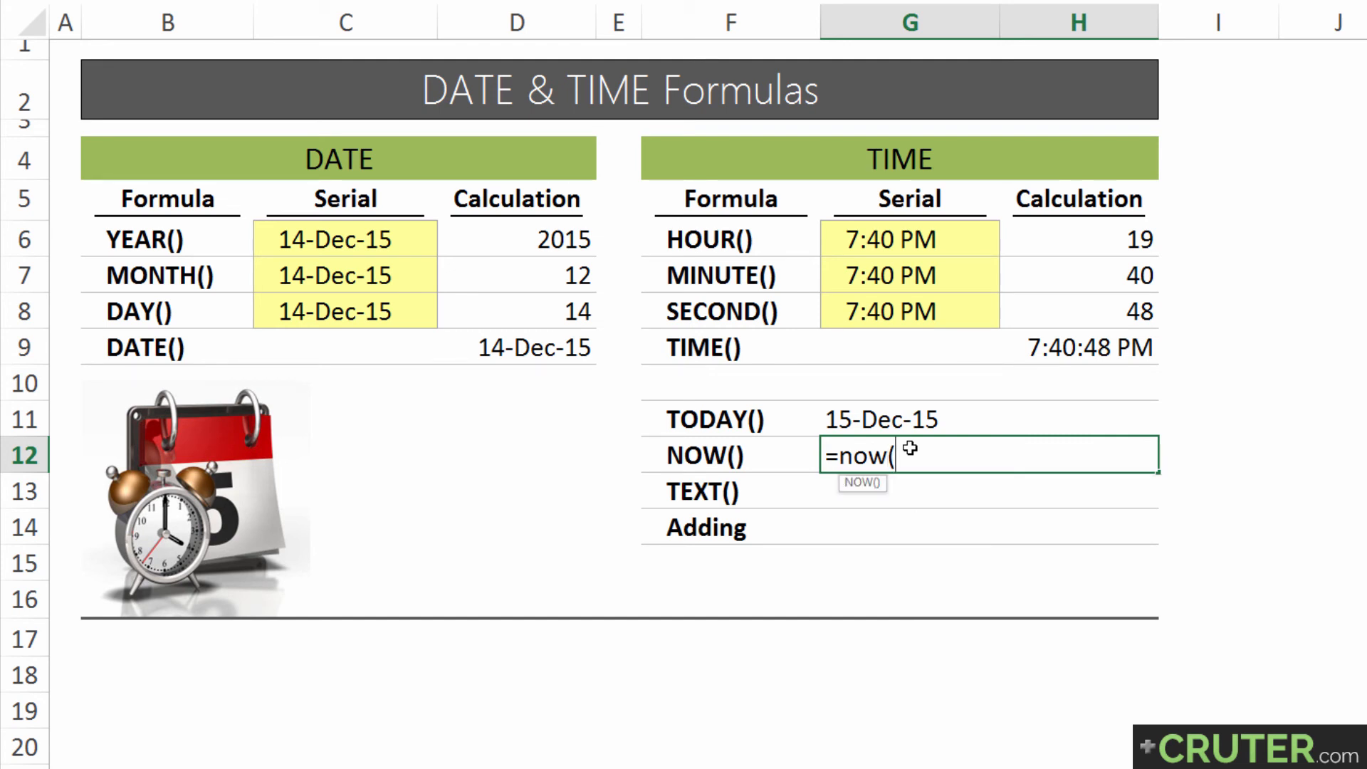
{"action": "type", "text": ")"}
{"action": "key", "text": "Return"}
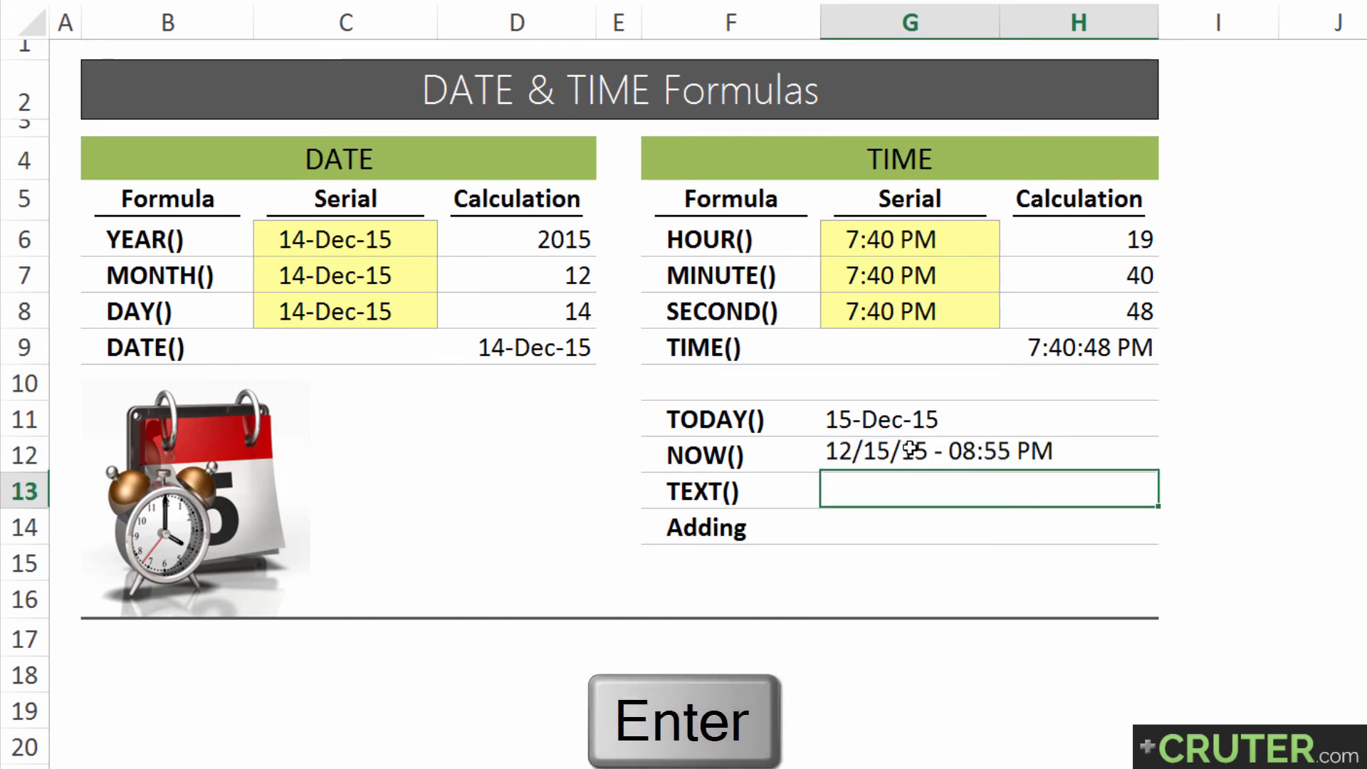
{"action": "left_click", "coordinate": [910, 452]}
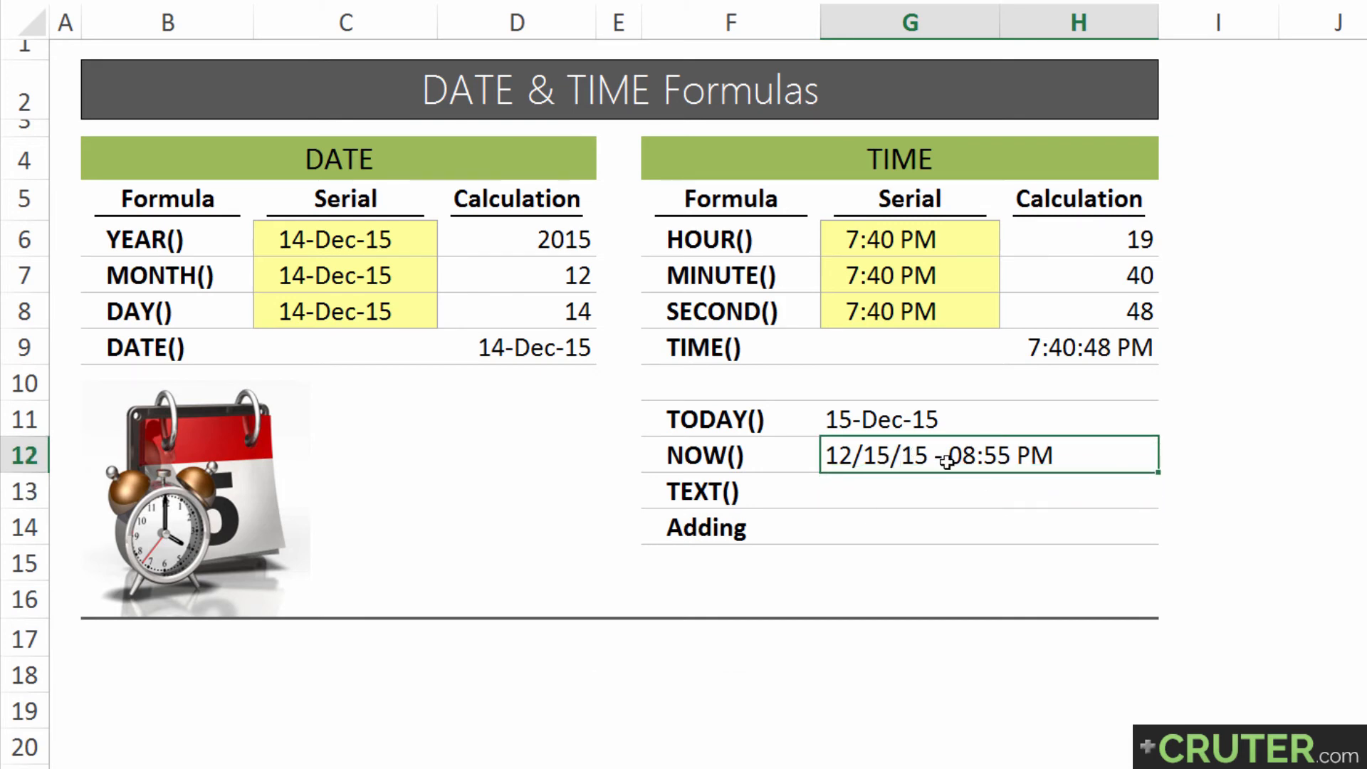
Try the General number format on the NOW result in G12, undo it, and recalculate the sheet
{"action": "left_click", "coordinate": [938, 422]}
{"action": "left_click", "coordinate": [949, 453]}
{"action": "key", "text": "ctrl+shift+grave"}
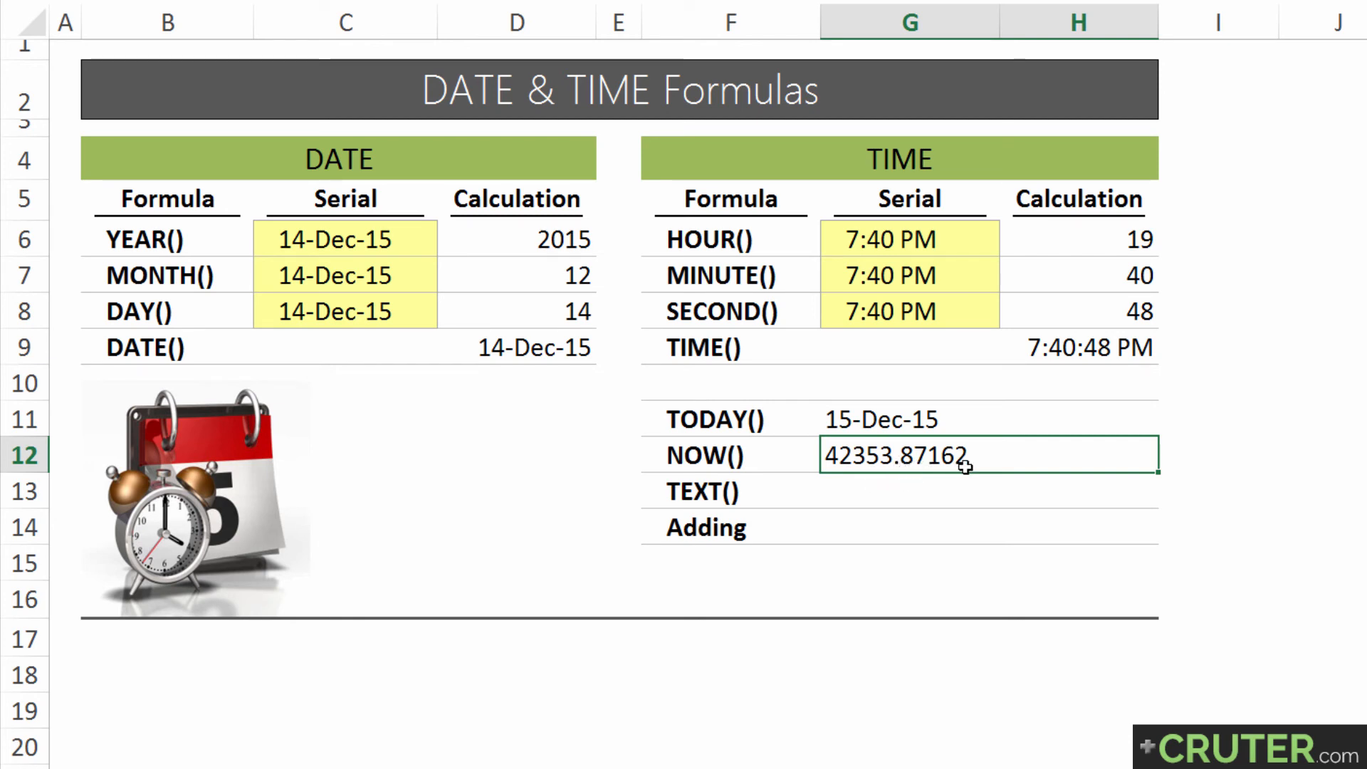
{"action": "key", "text": "ctrl+z"}
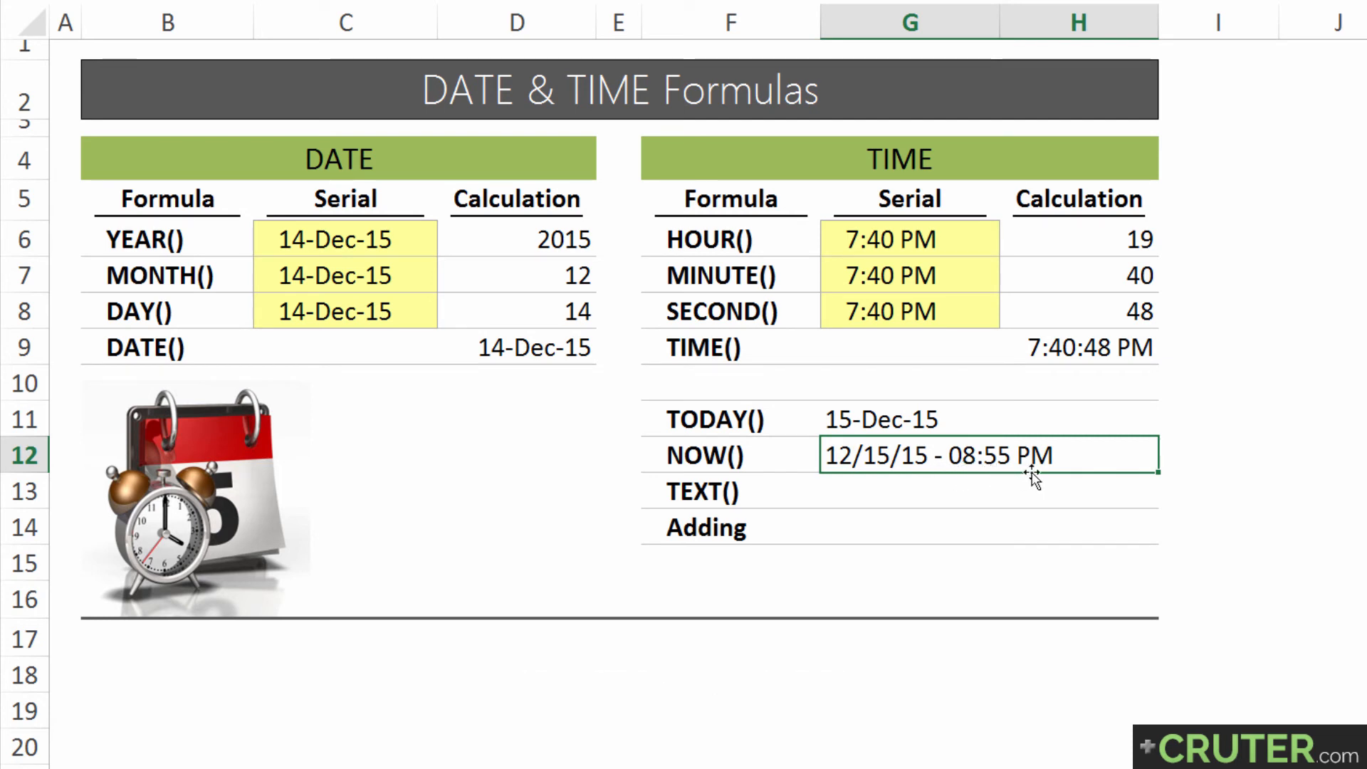
{"action": "key", "text": "F9"}
Enter =text(G11,"d") in G13, beside the TEXT() label, to extract the day number from the TODAY date
{"action": "left_click", "coordinate": [730, 488]}
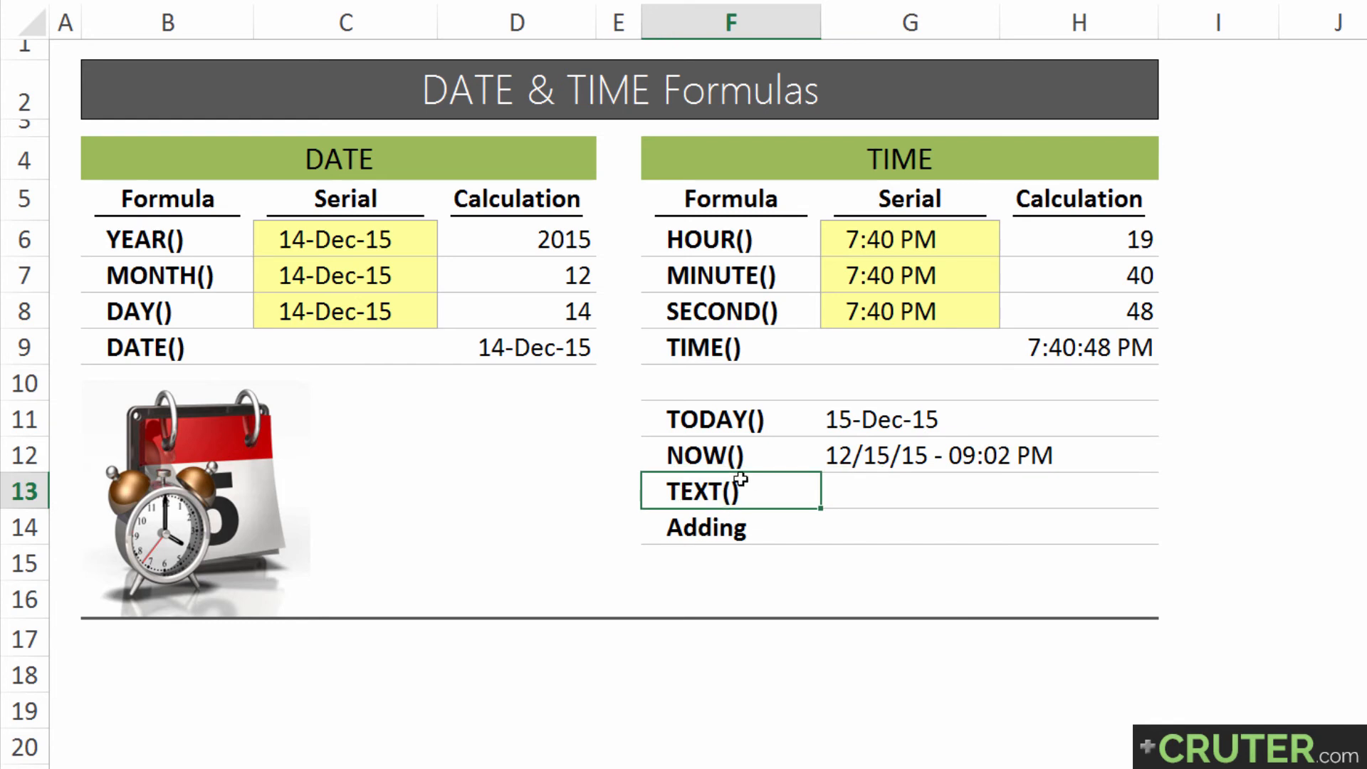
{"action": "left_click", "coordinate": [880, 489]}
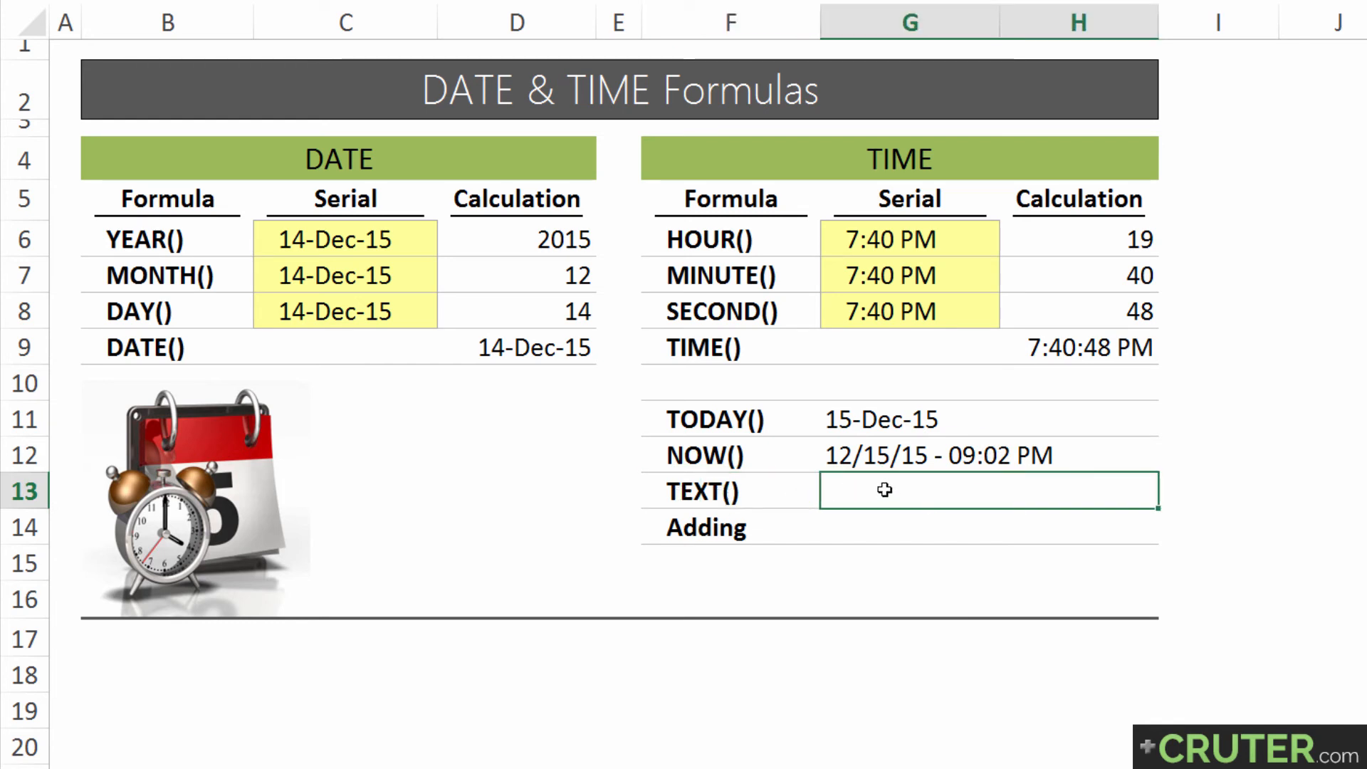
{"action": "type", "text": "=text("}
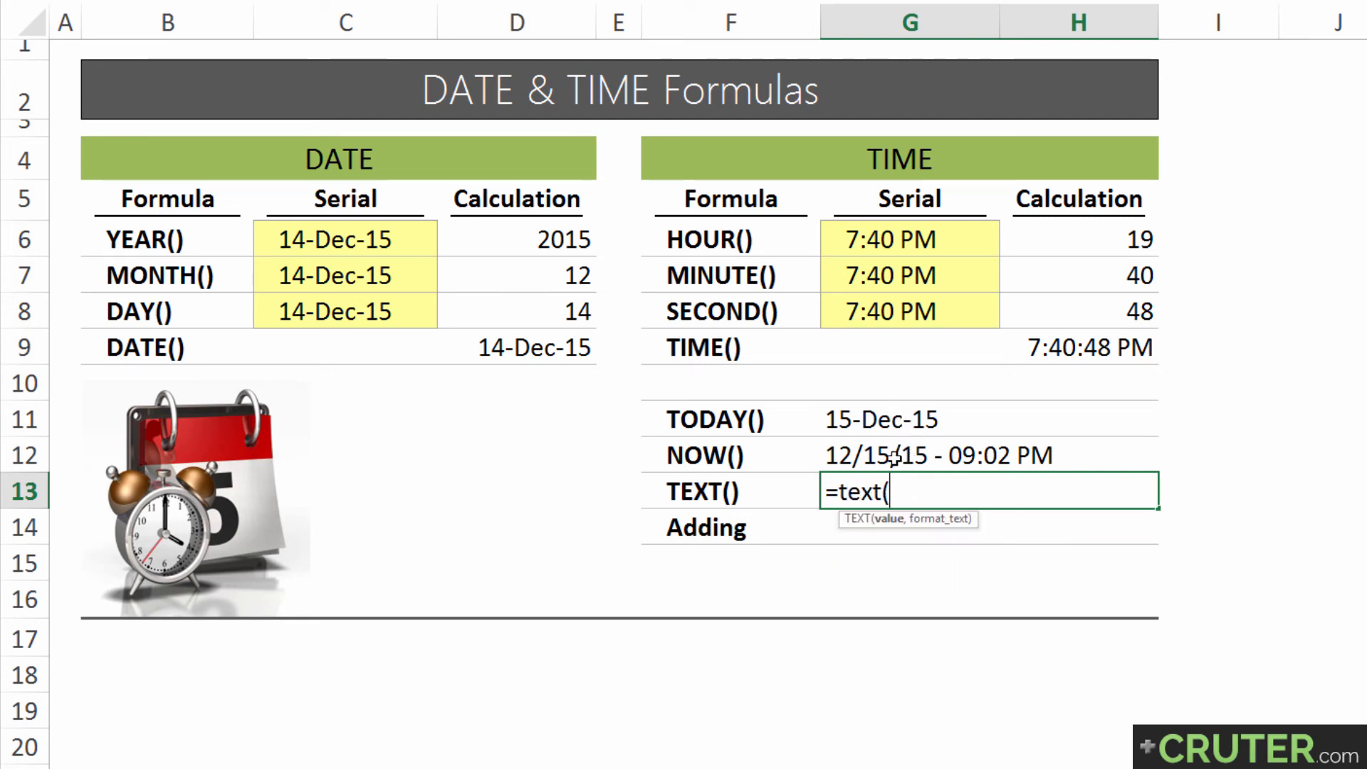
{"action": "left_click", "coordinate": [882, 420]}
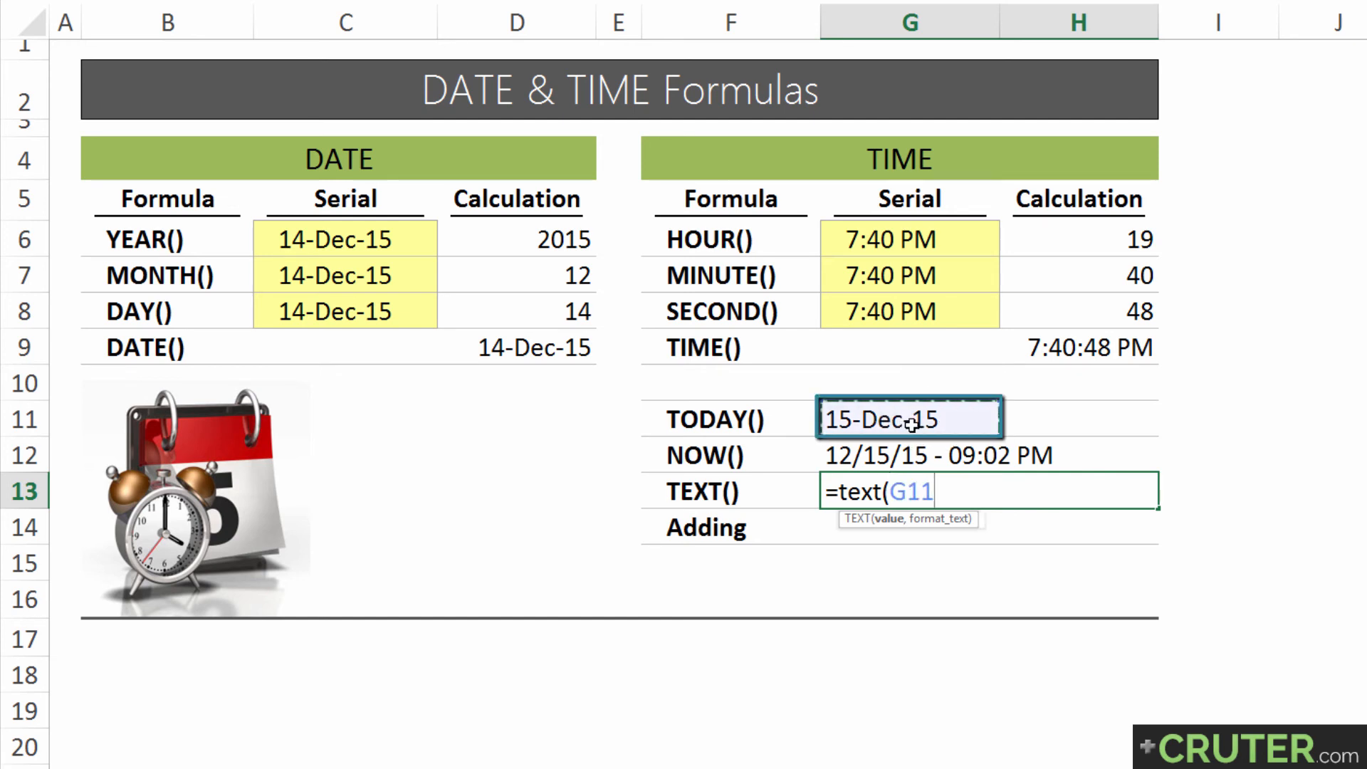
{"action": "type", "text": ","}
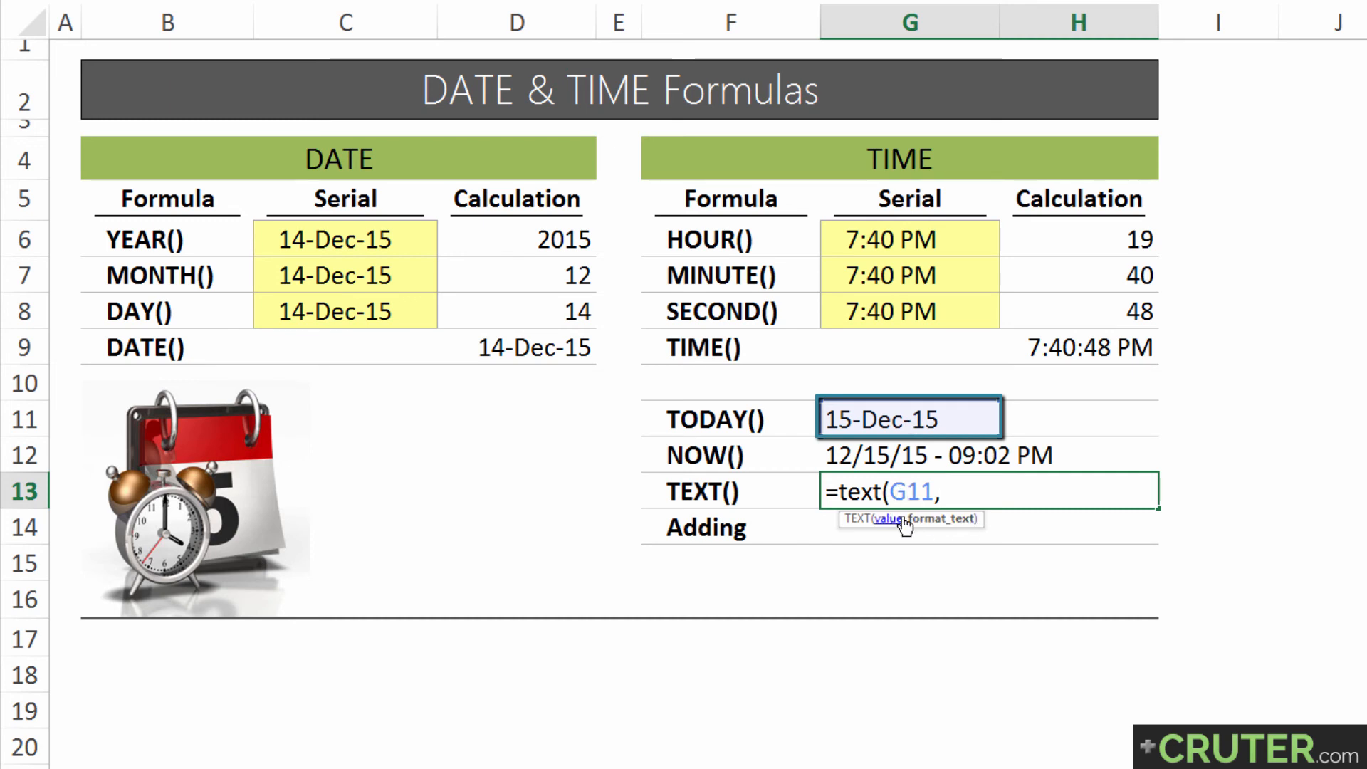
{"action": "type", "text": "\"d\")"}
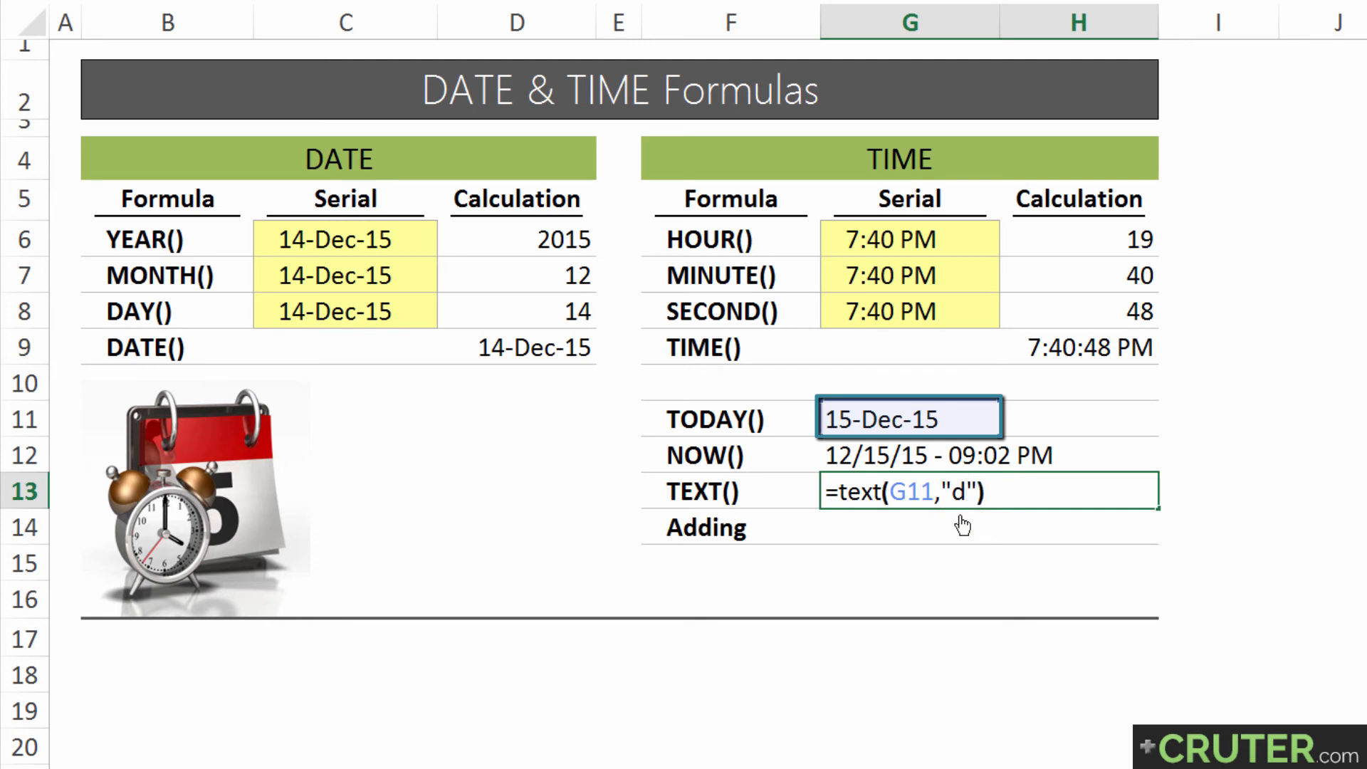
{"action": "key", "text": "Return"}
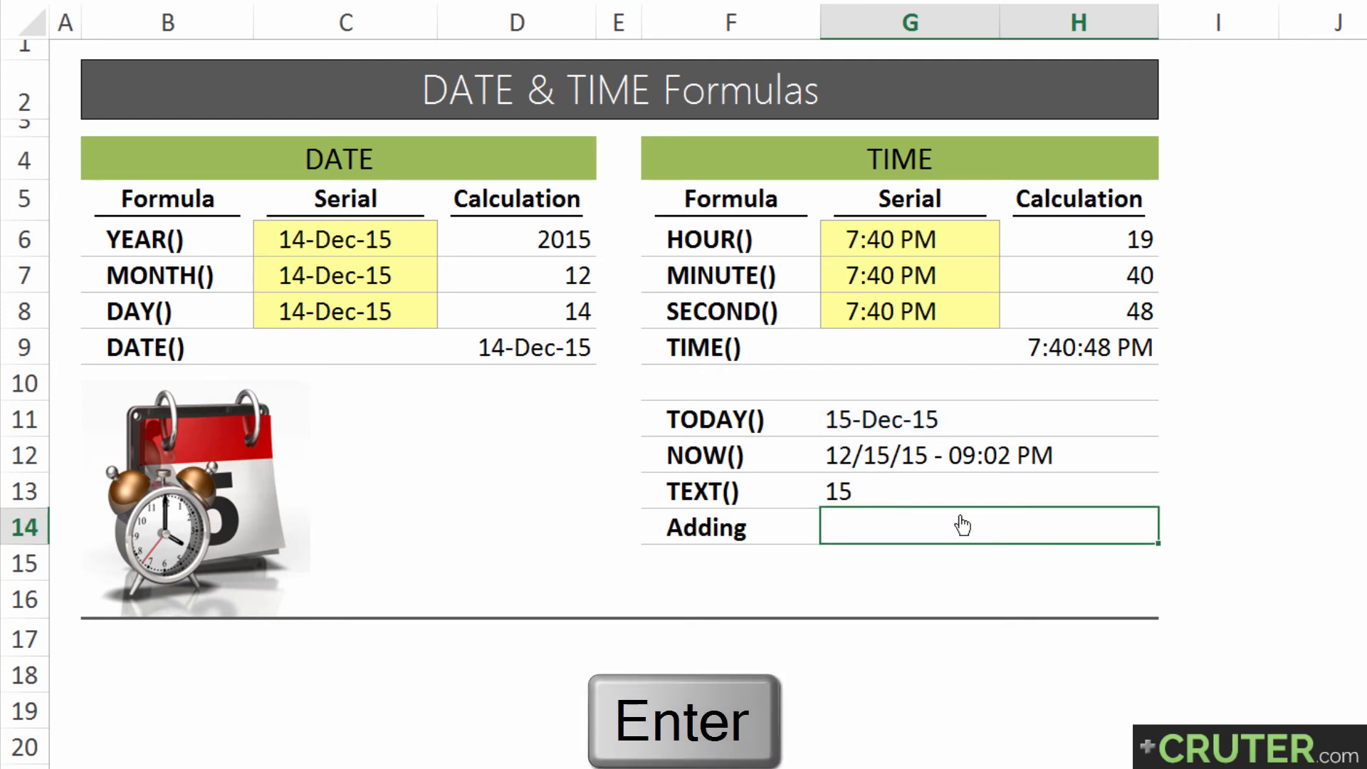
Change the format code in G13's TEXT formula to "dd" for a two-digit day
{"action": "key", "text": "Up"}
{"action": "key", "text": "F2"}
{"action": "key", "text": "Left"}
{"action": "key", "text": "Left"}
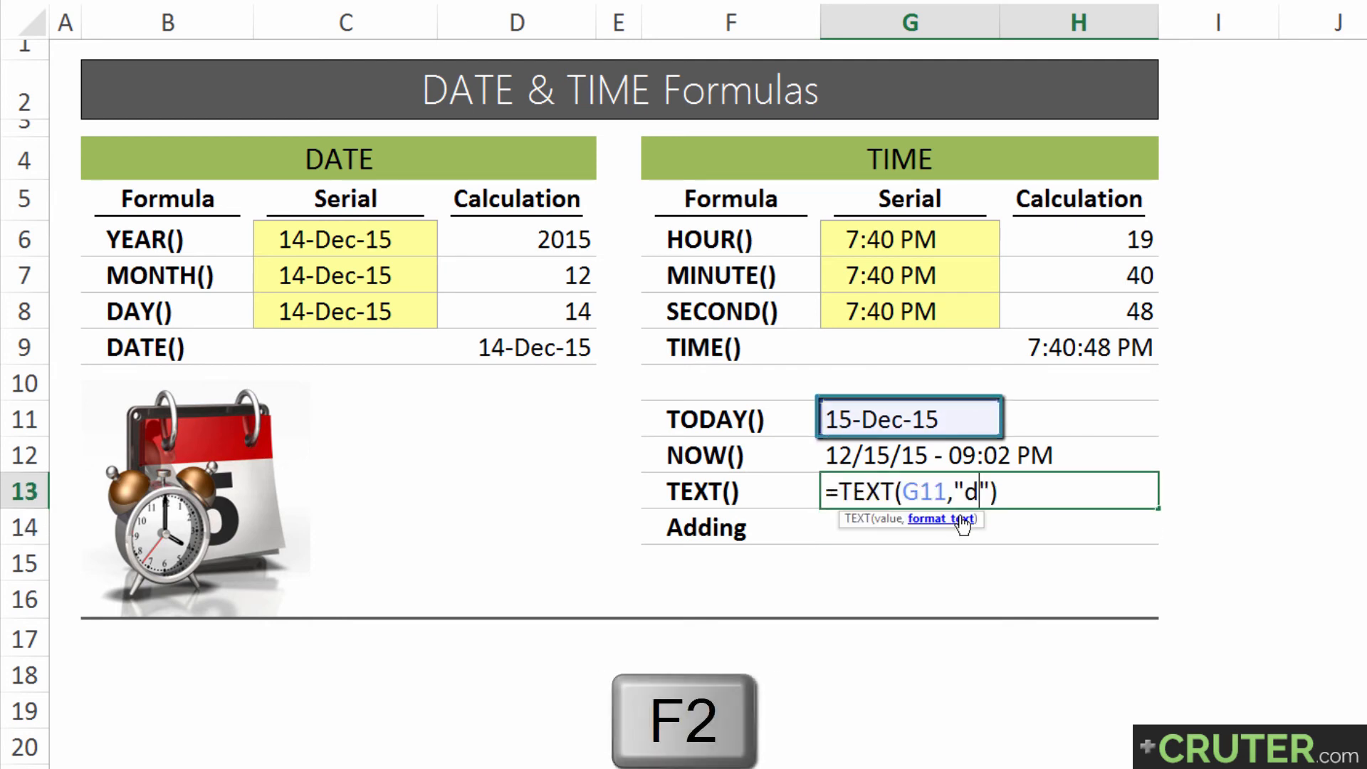
{"action": "type", "text": "d"}
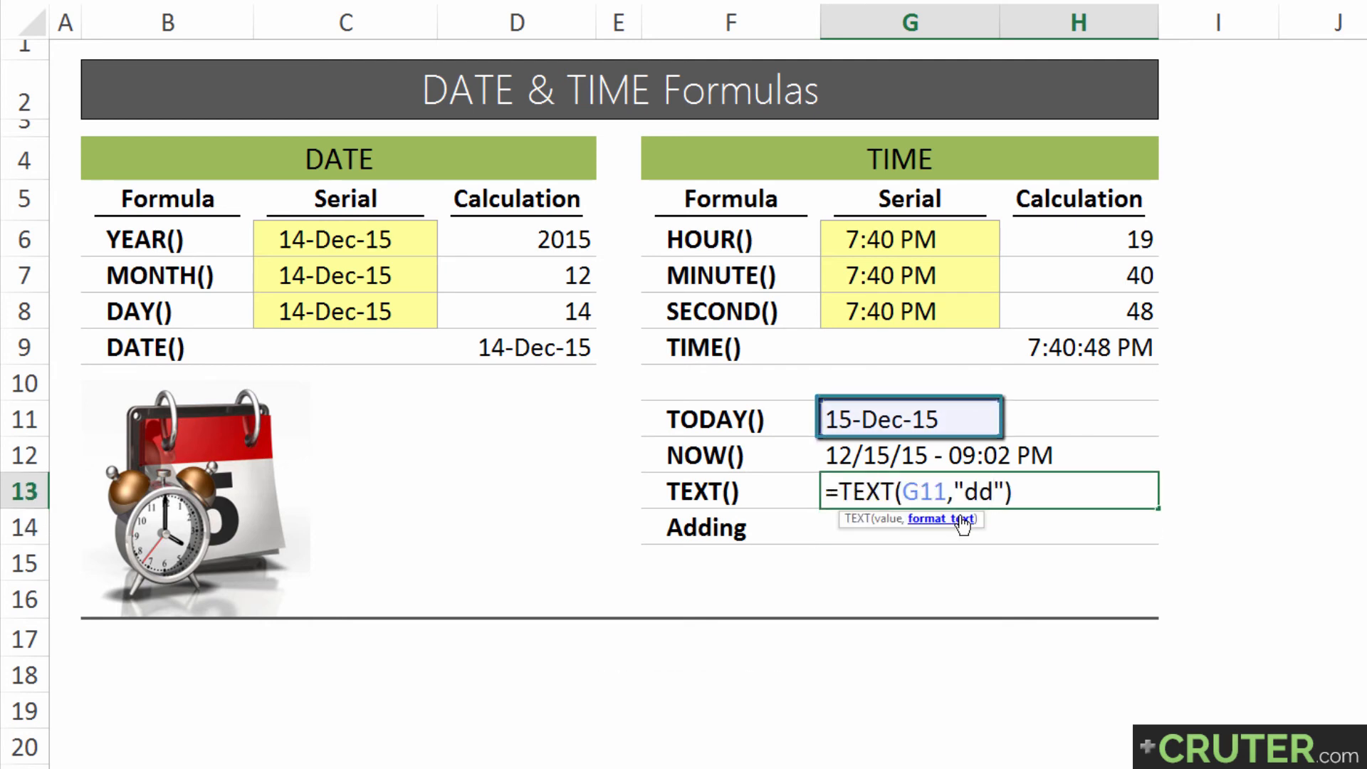
{"action": "key", "text": "Return"}
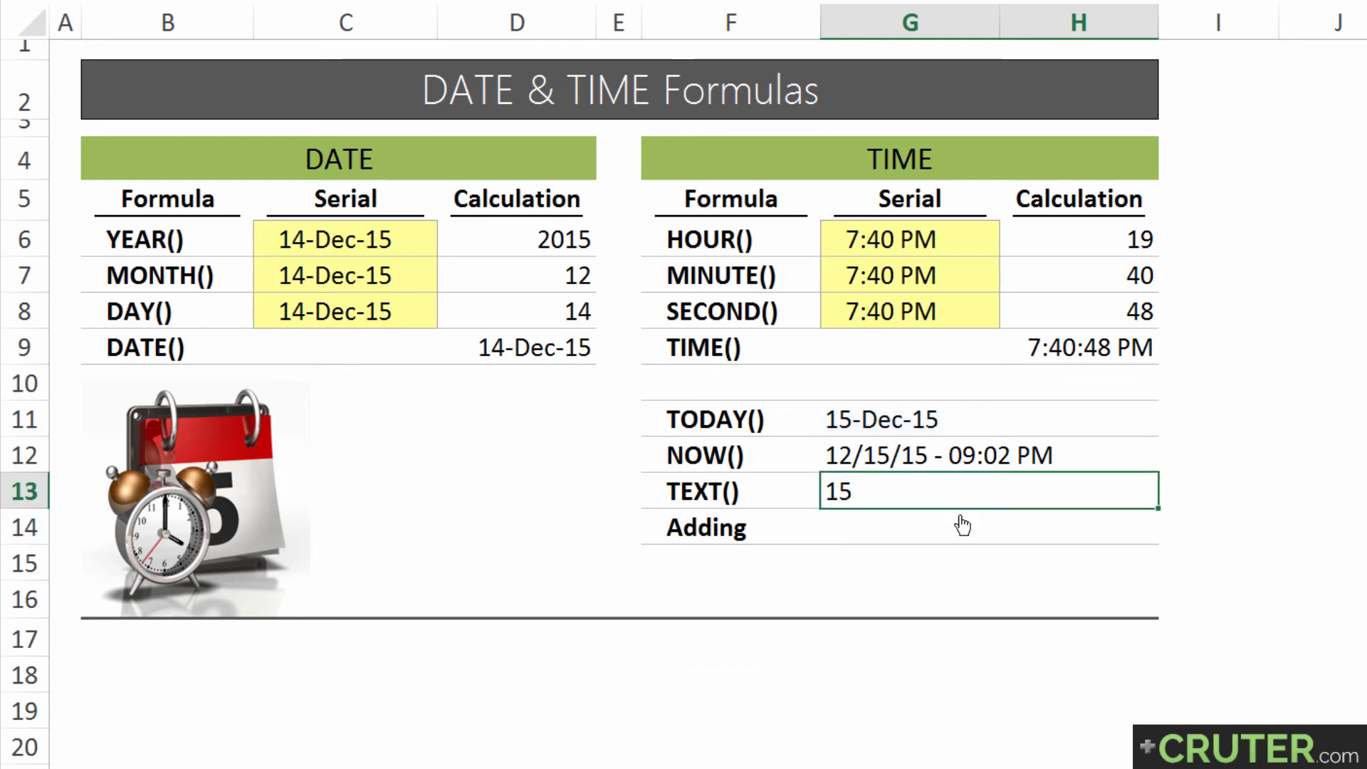
Change the format code in G13's TEXT formula to "ddd" for the abbreviated weekday name
{"action": "key", "text": "F2"}
{"action": "key", "text": "Left"}
{"action": "key", "text": "Left"}
{"action": "type", "text": "d"}
{"action": "key", "text": "Return"}
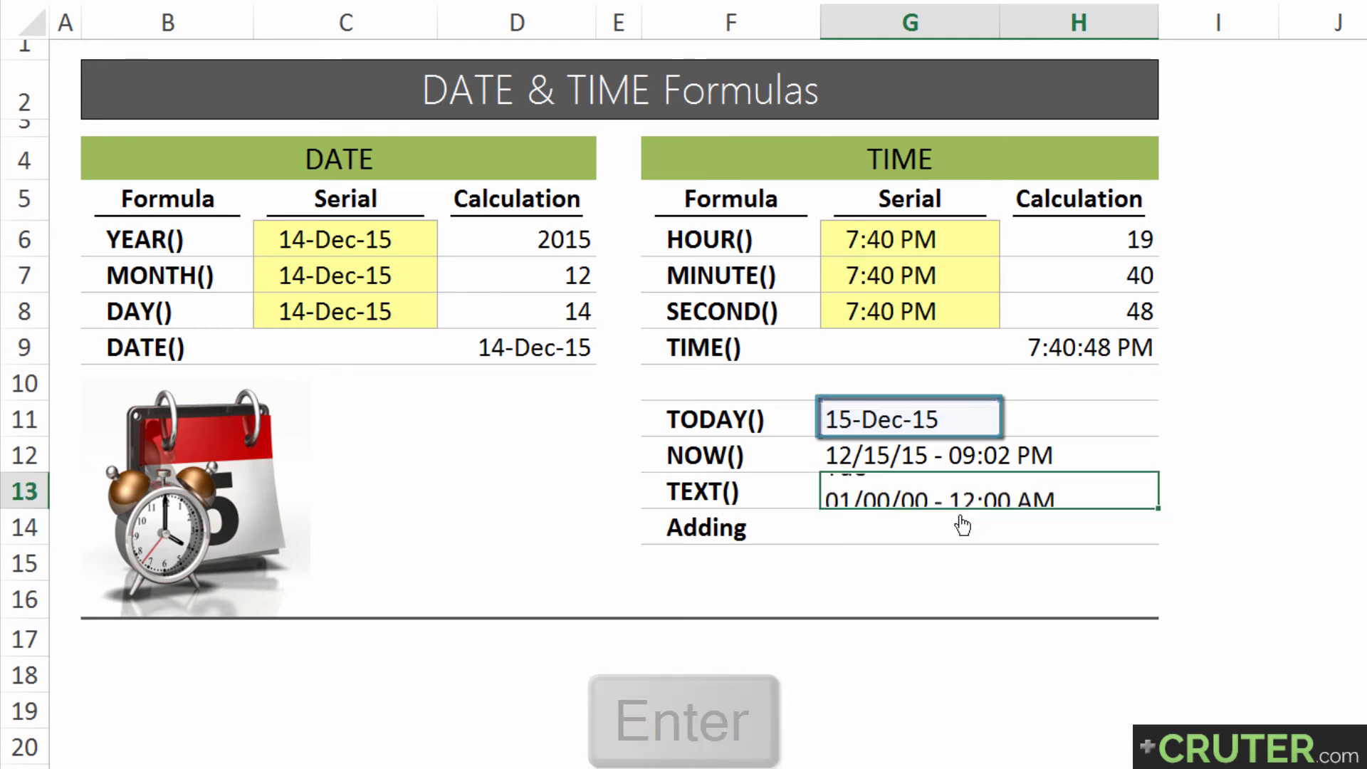
{"action": "key", "text": "Up"}
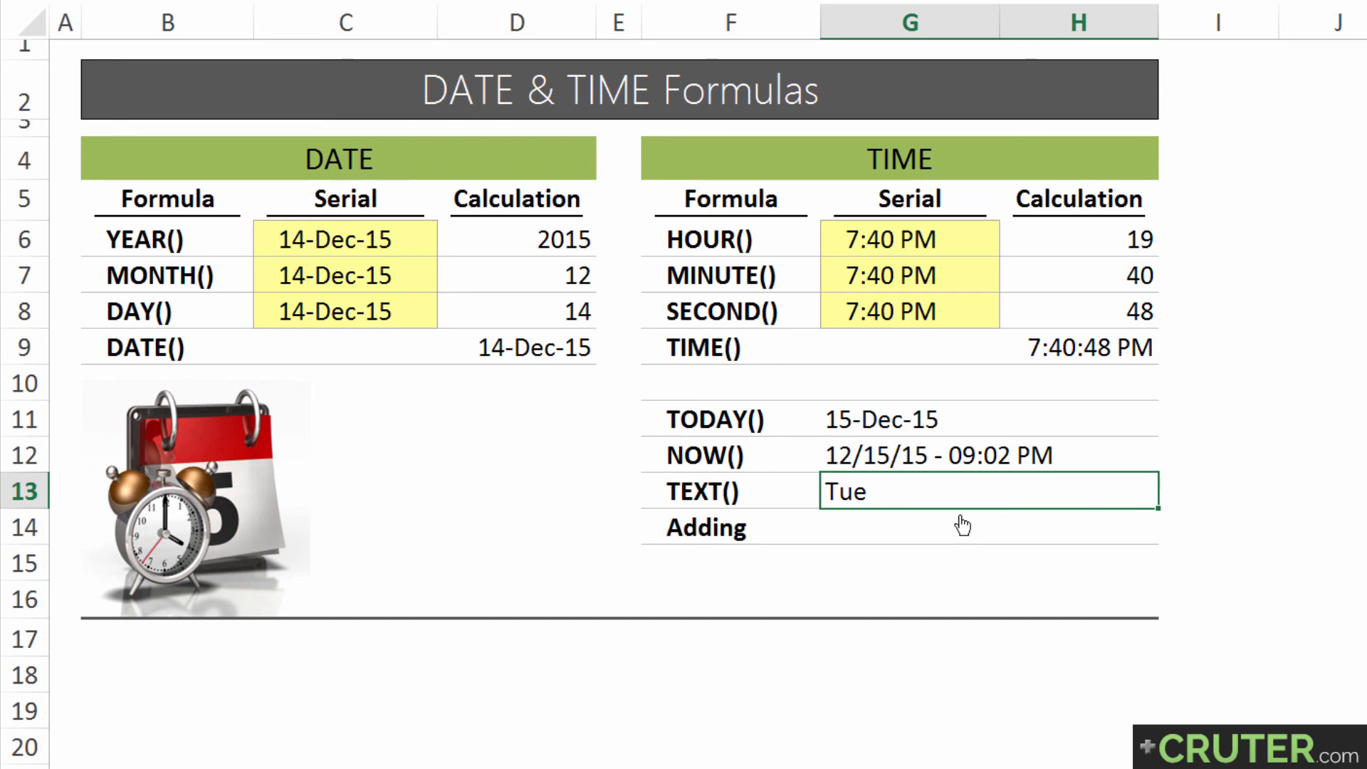
Change the format code in G13's TEXT formula to "dddd" for the full weekday name
{"action": "key", "text": "F2"}
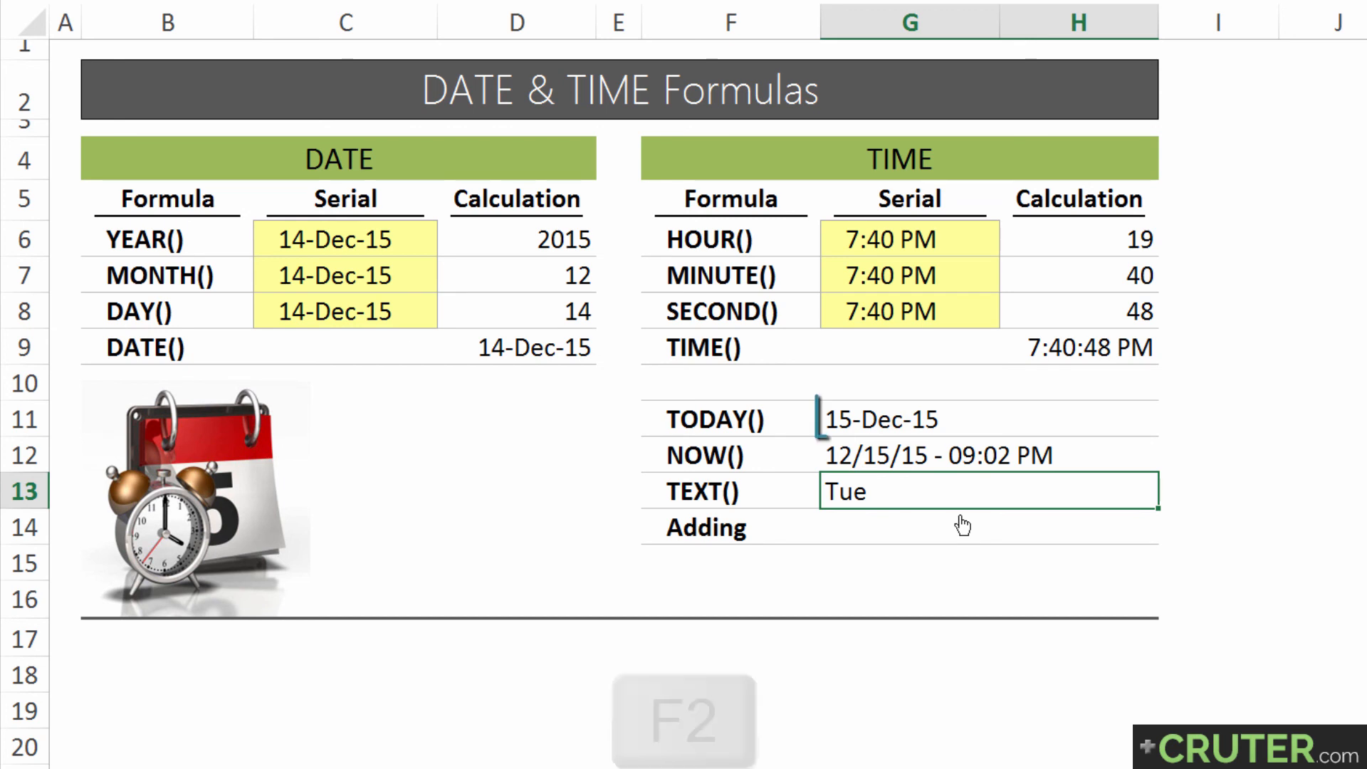
{"action": "key", "text": "Left"}
{"action": "key", "text": "Left"}
{"action": "type", "text": "d"}
{"action": "key", "text": "Return"}
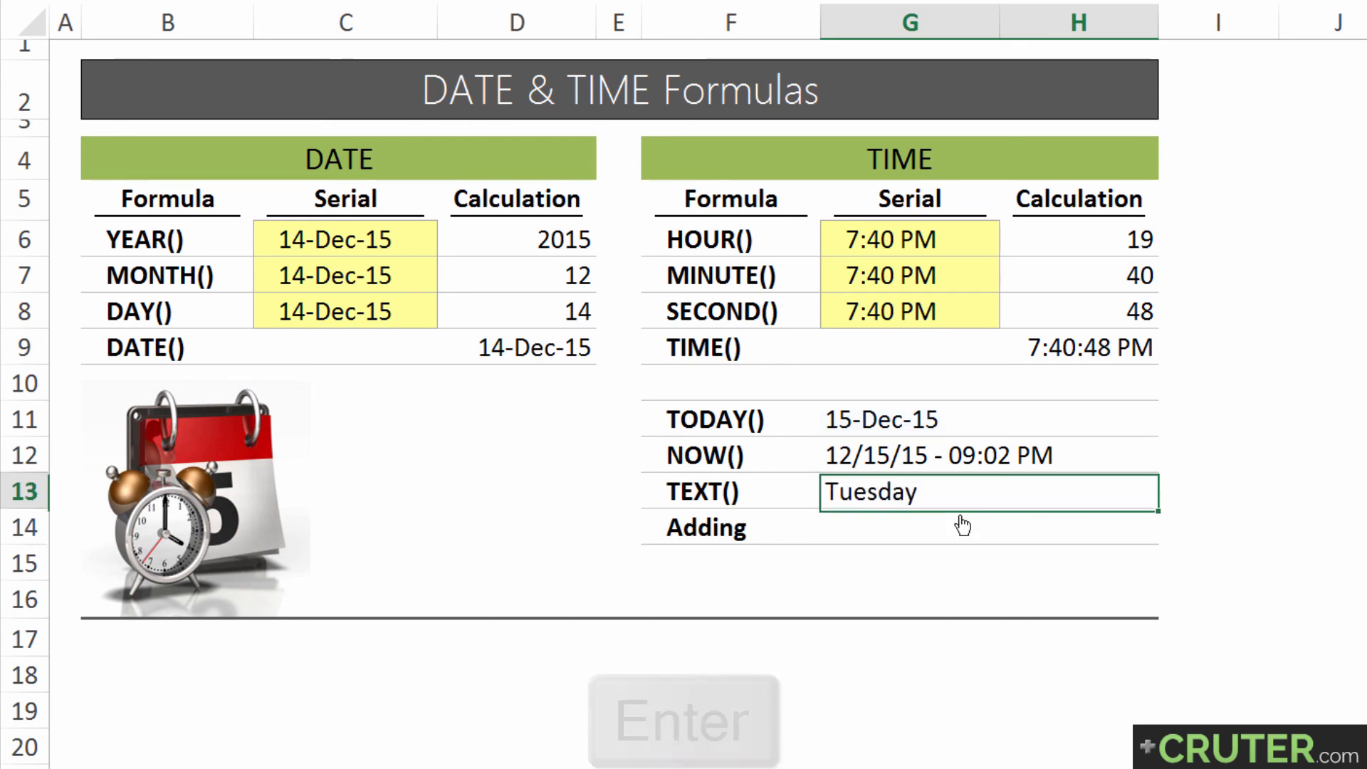
Add a comma and month number code to G13's TEXT formula so the format reads "dddd, m"
{"action": "key", "text": "F2"}
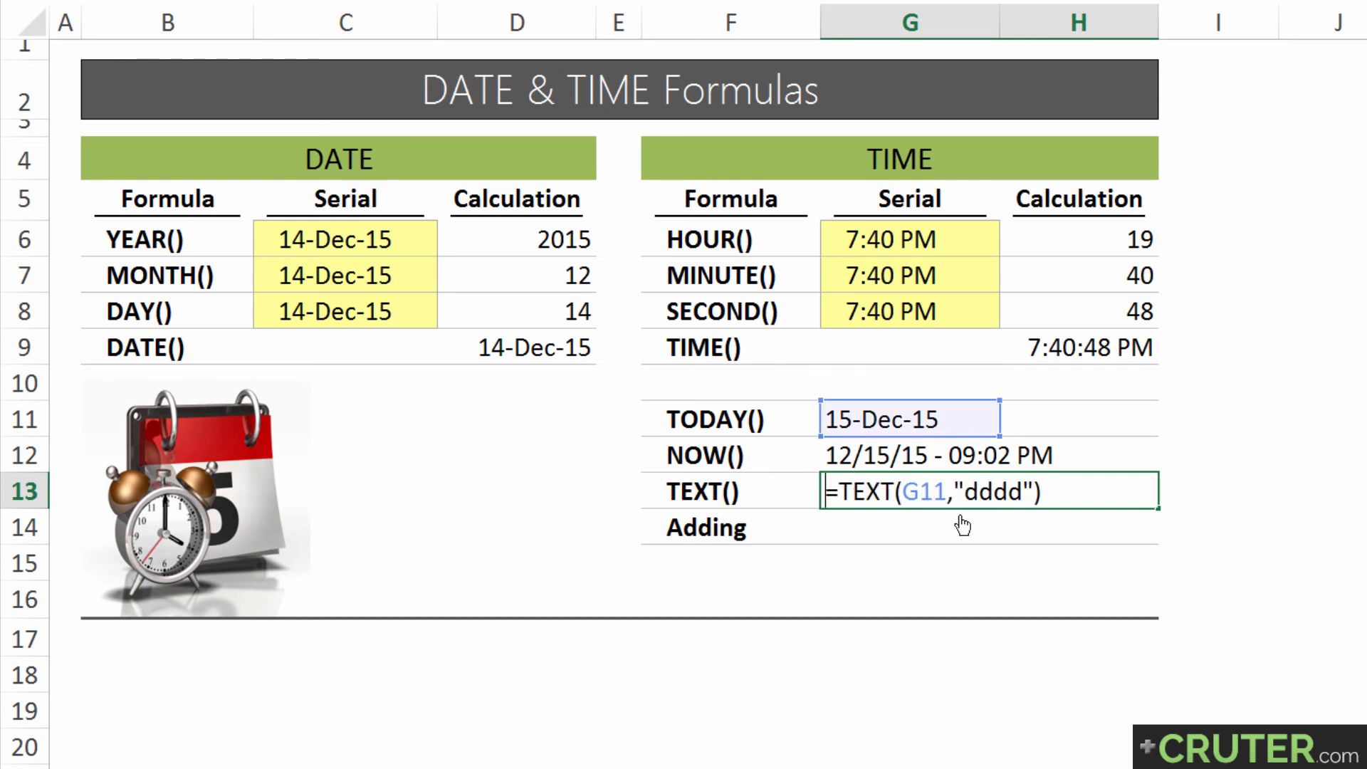
{"action": "key", "text": "Left"}
{"action": "key", "text": "Left"}
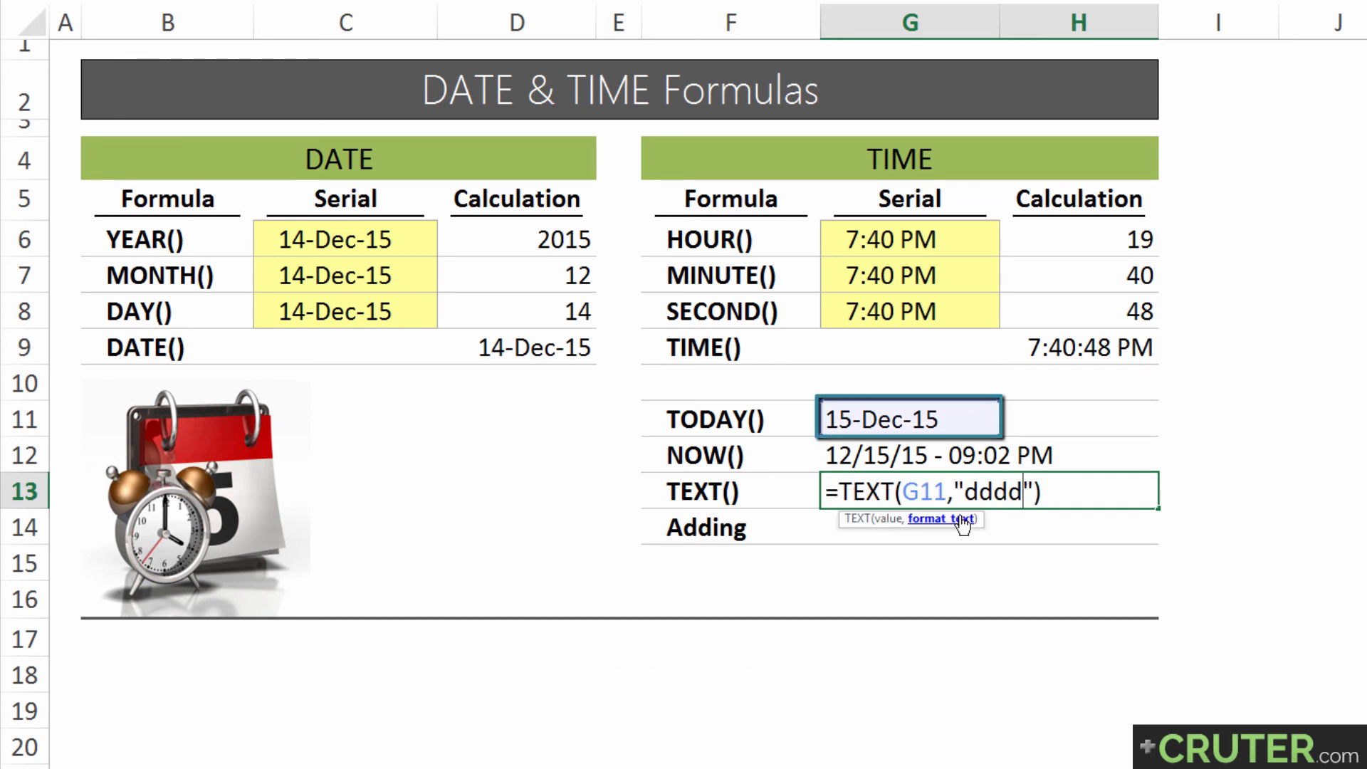
{"action": "type", "text": ", m"}
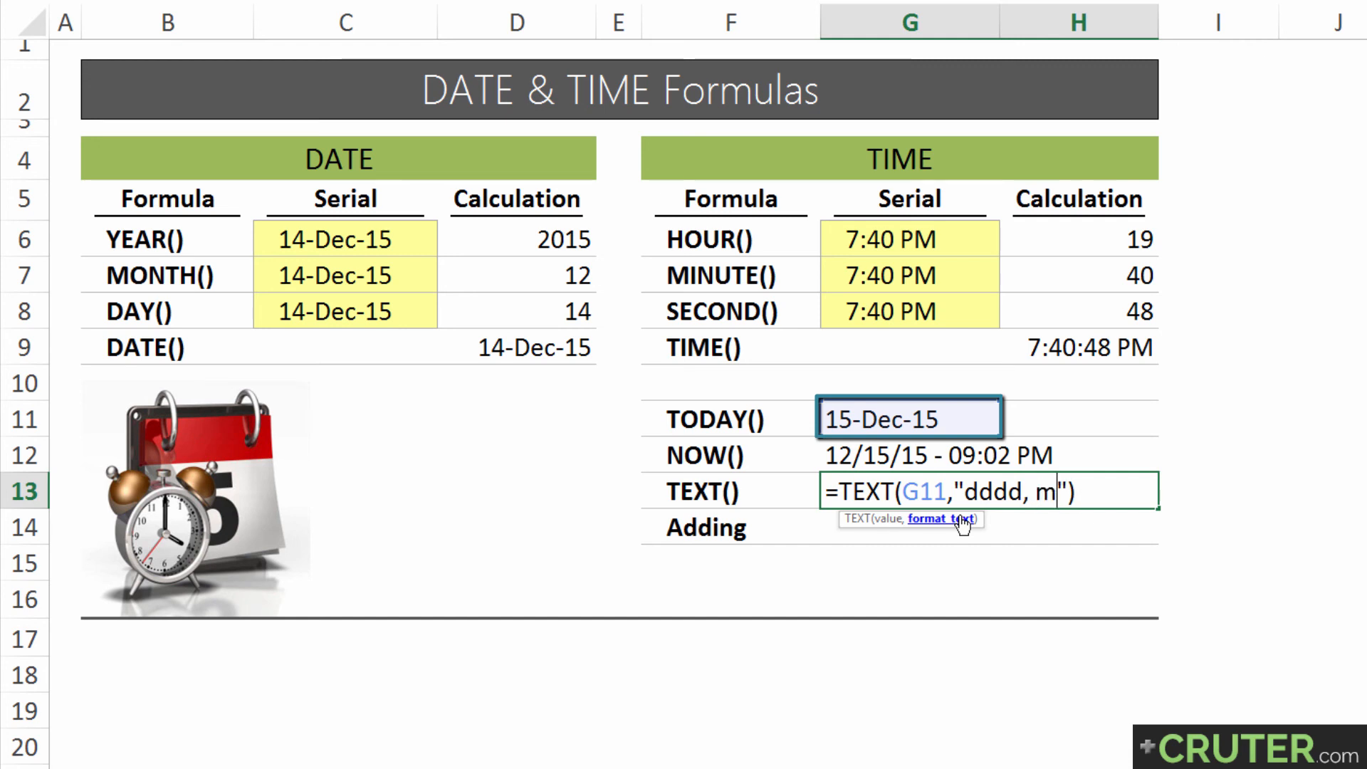
{"action": "key", "text": "Return"}
{"action": "key", "text": "Up"}
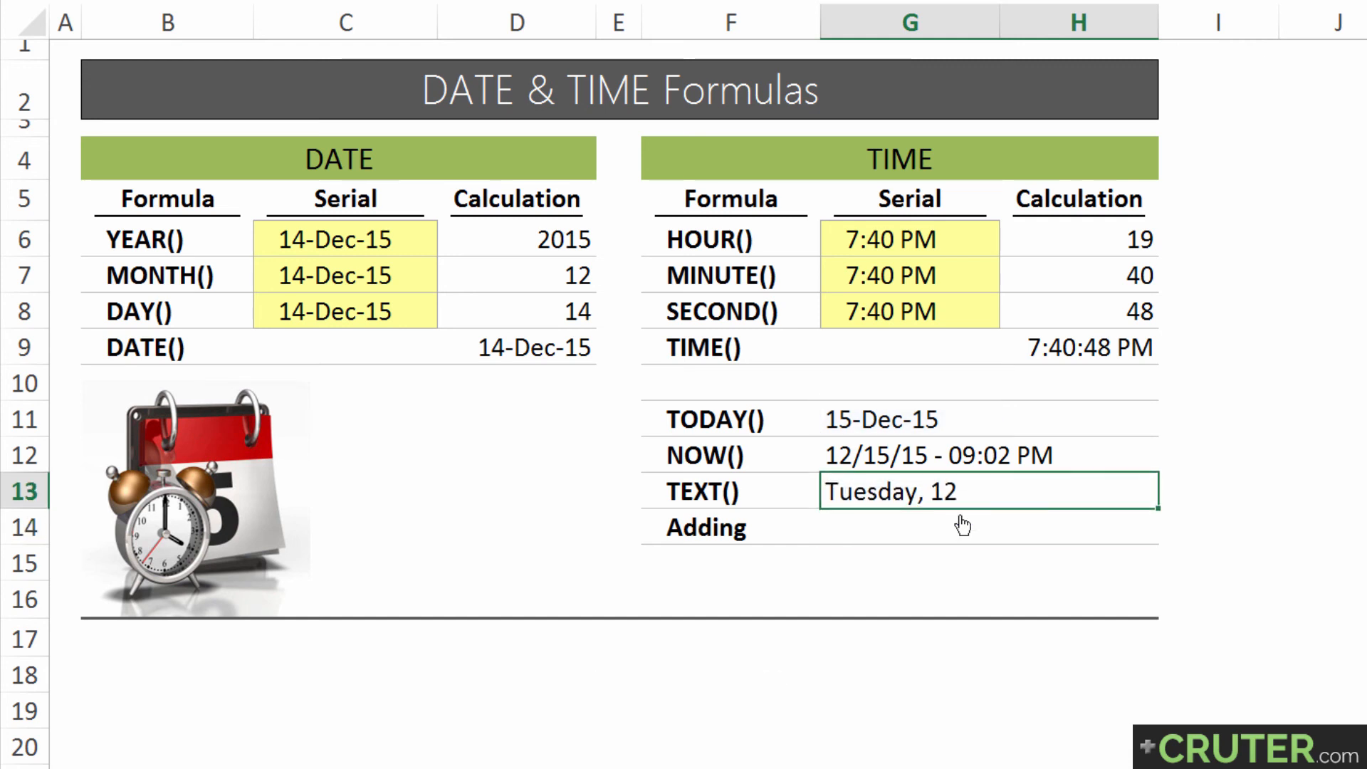
Lengthen the month code in G13's TEXT formula to "mm", and extend it to "mmm" for the abbreviated month name
{"action": "key", "text": "F2"}
{"action": "key", "text": "Return"}
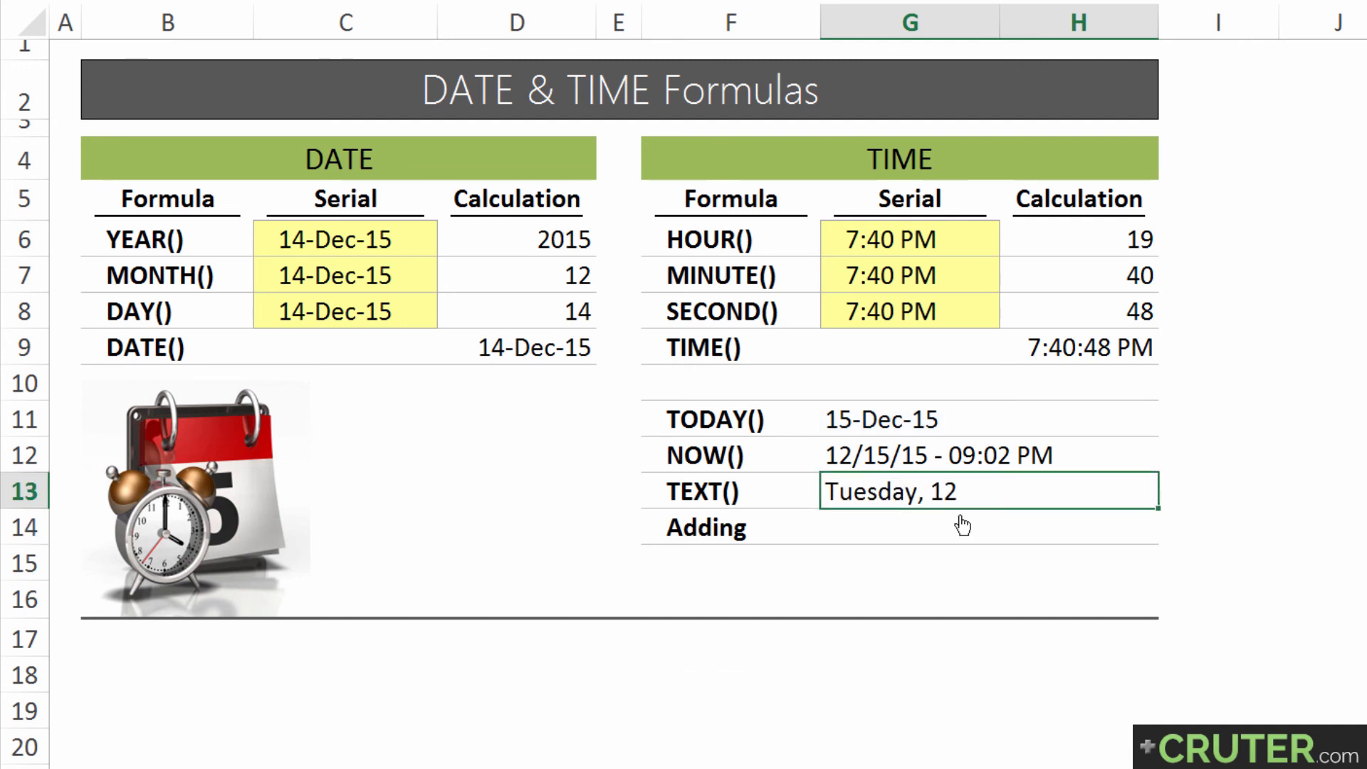
{"action": "key", "text": "F2"}
{"action": "key", "text": "Left"}
{"action": "key", "text": "Left"}
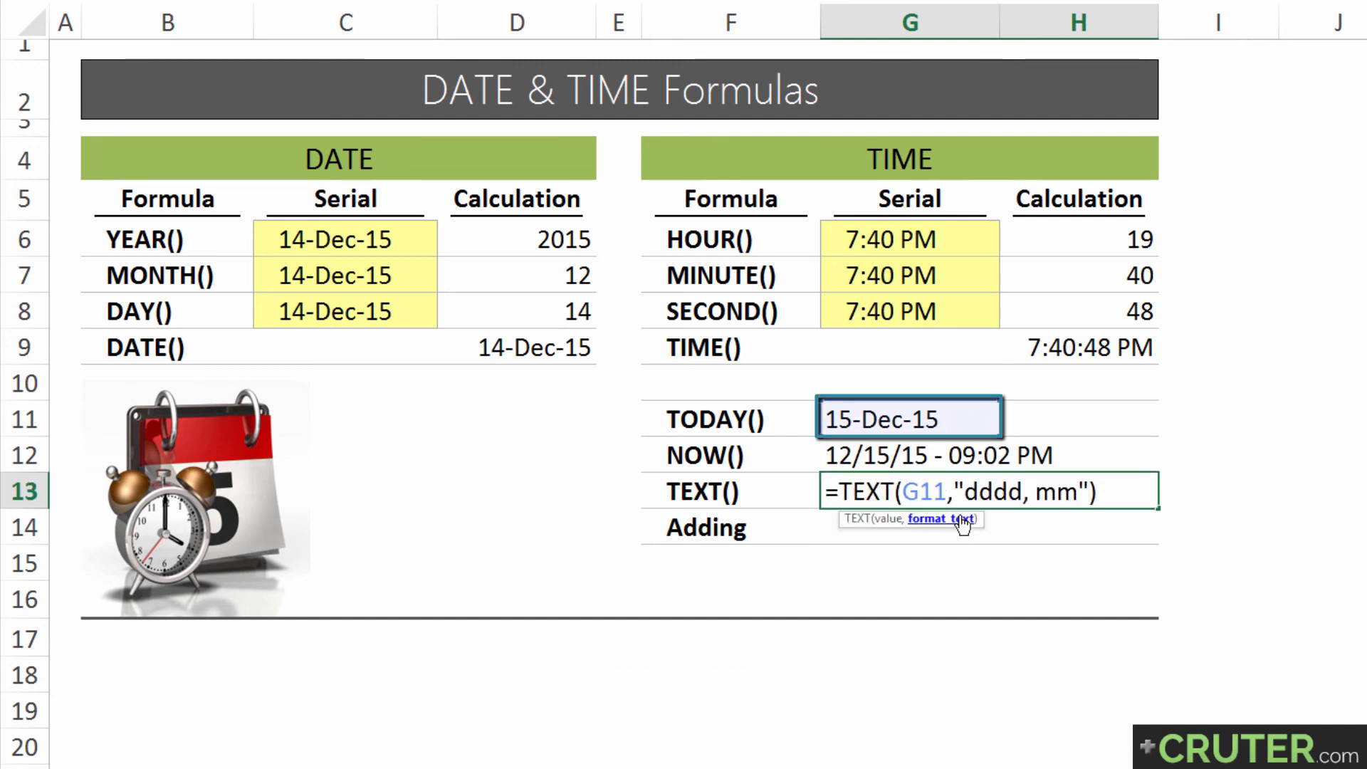
{"action": "type", "text": "m"}
{"action": "key", "text": "Return"}
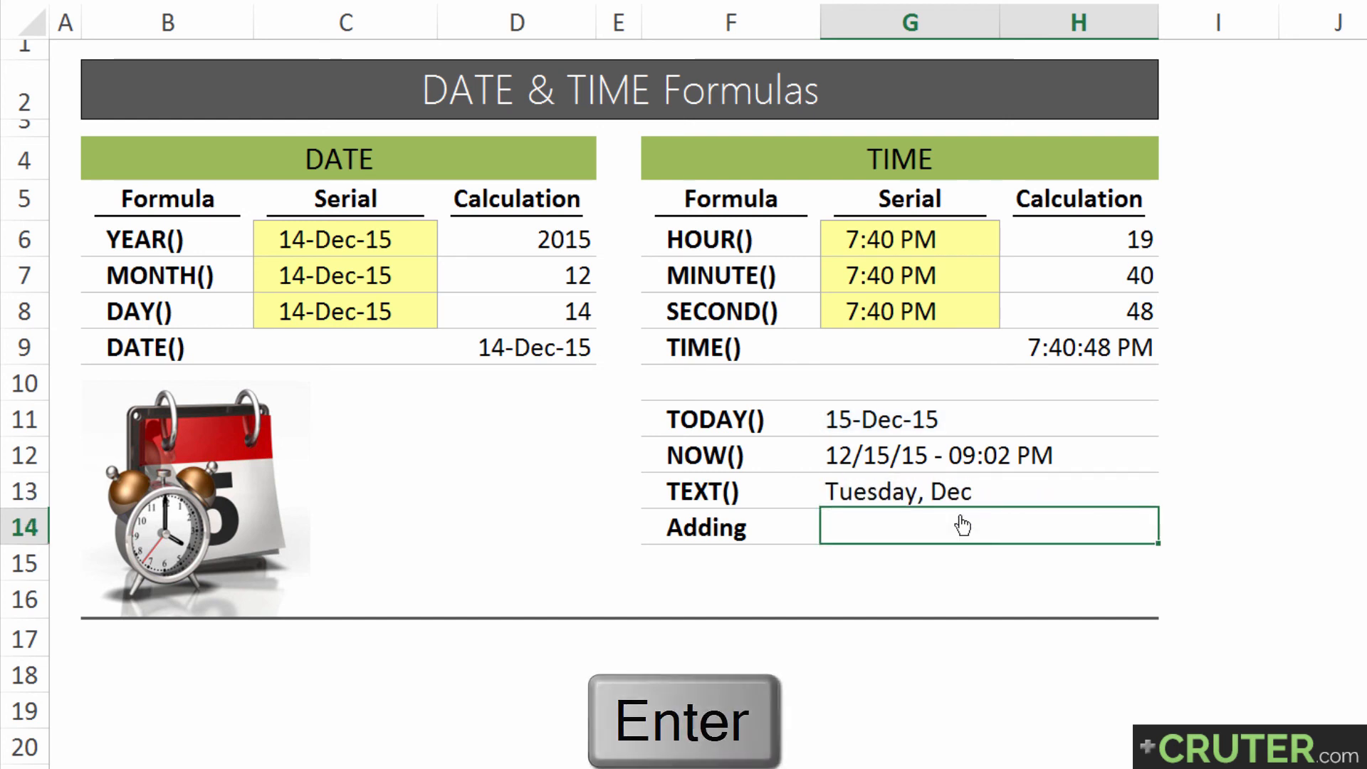
{"action": "key", "text": "Up"}
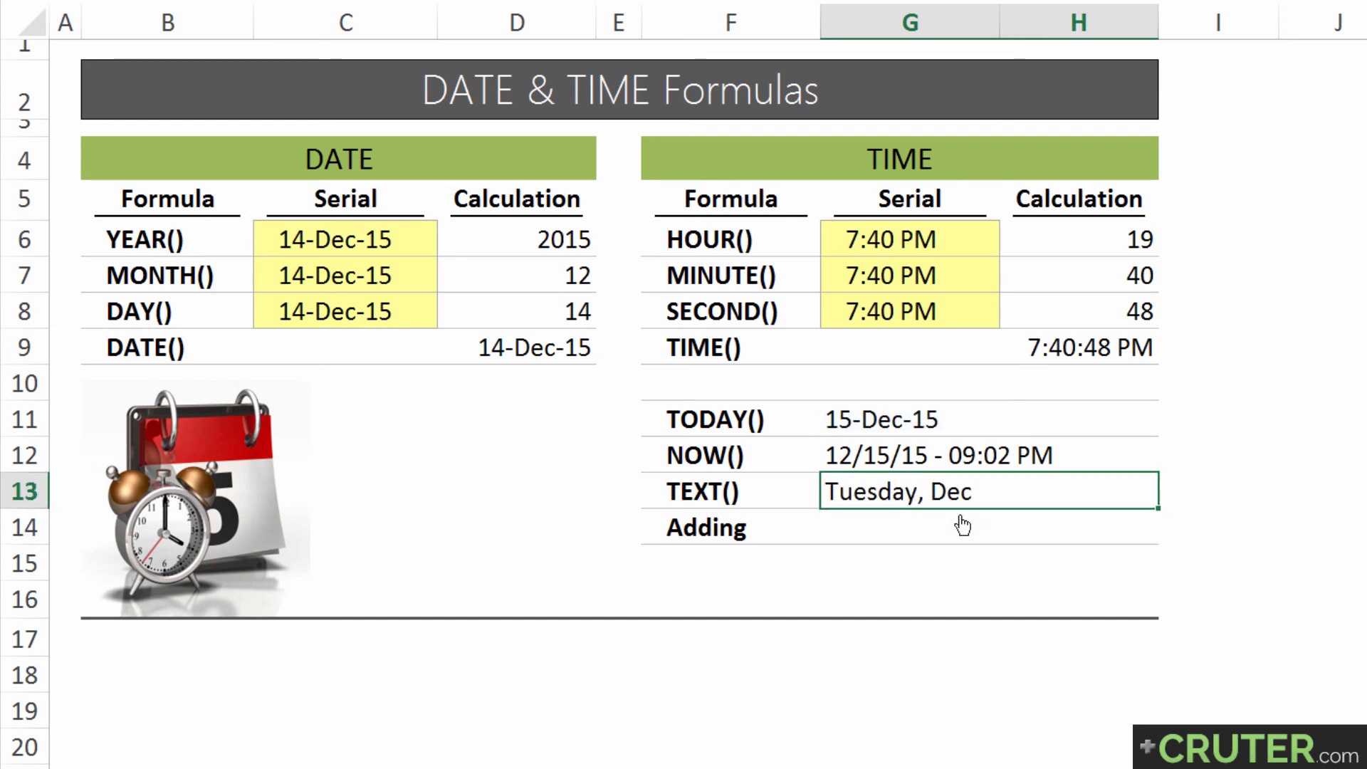
Extend the month code in G13's TEXT formula to "mmmm" for the full month name
{"action": "key", "text": "F2"}
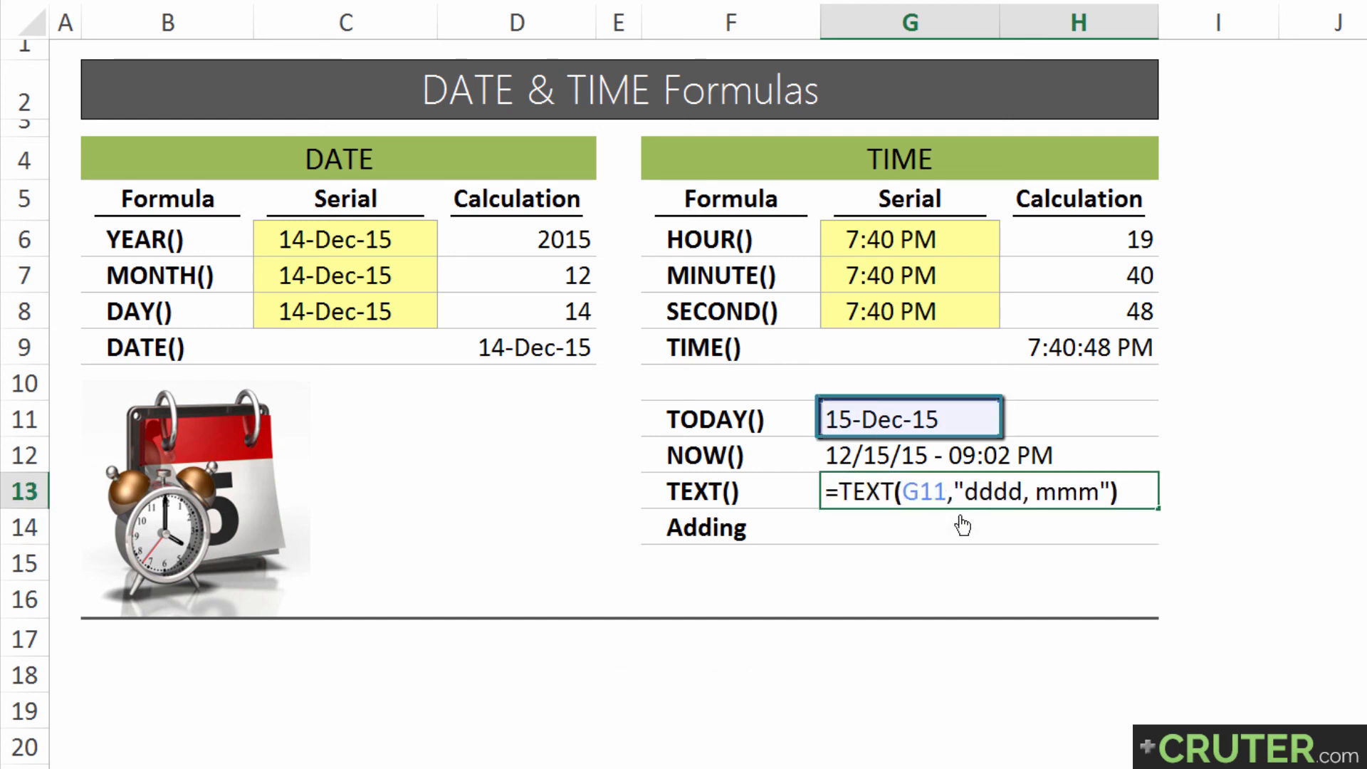
{"action": "key", "text": "Left"}
{"action": "key", "text": "Left"}
{"action": "type", "text": "m"}
{"action": "key", "text": "Return"}
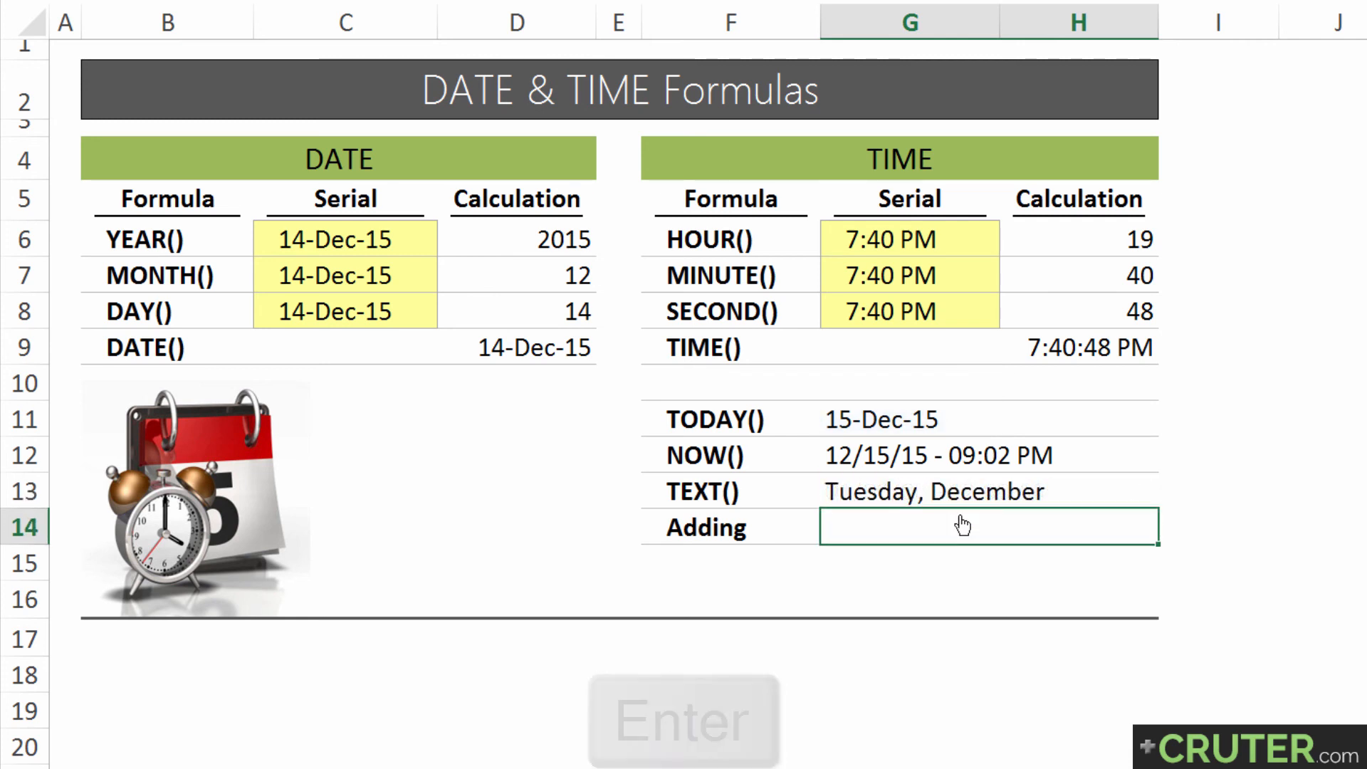
Append a comma and two-digit day to G13's TEXT formula so the format reads "dddd, mmmm, dd"
{"action": "key", "text": "Up"}
{"action": "key", "text": "F2"}
{"action": "key", "text": "Left"}
{"action": "key", "text": "Left"}
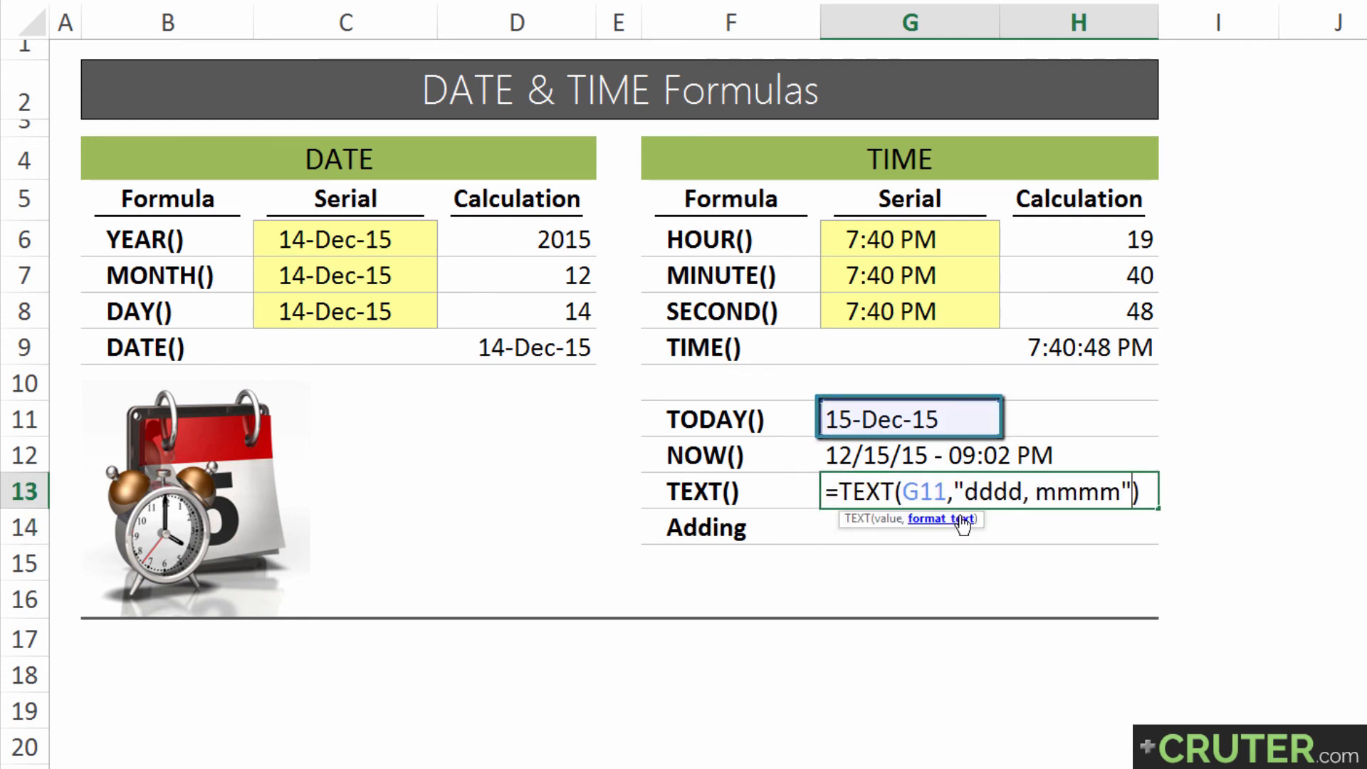
{"action": "type", "text": ", dd"}
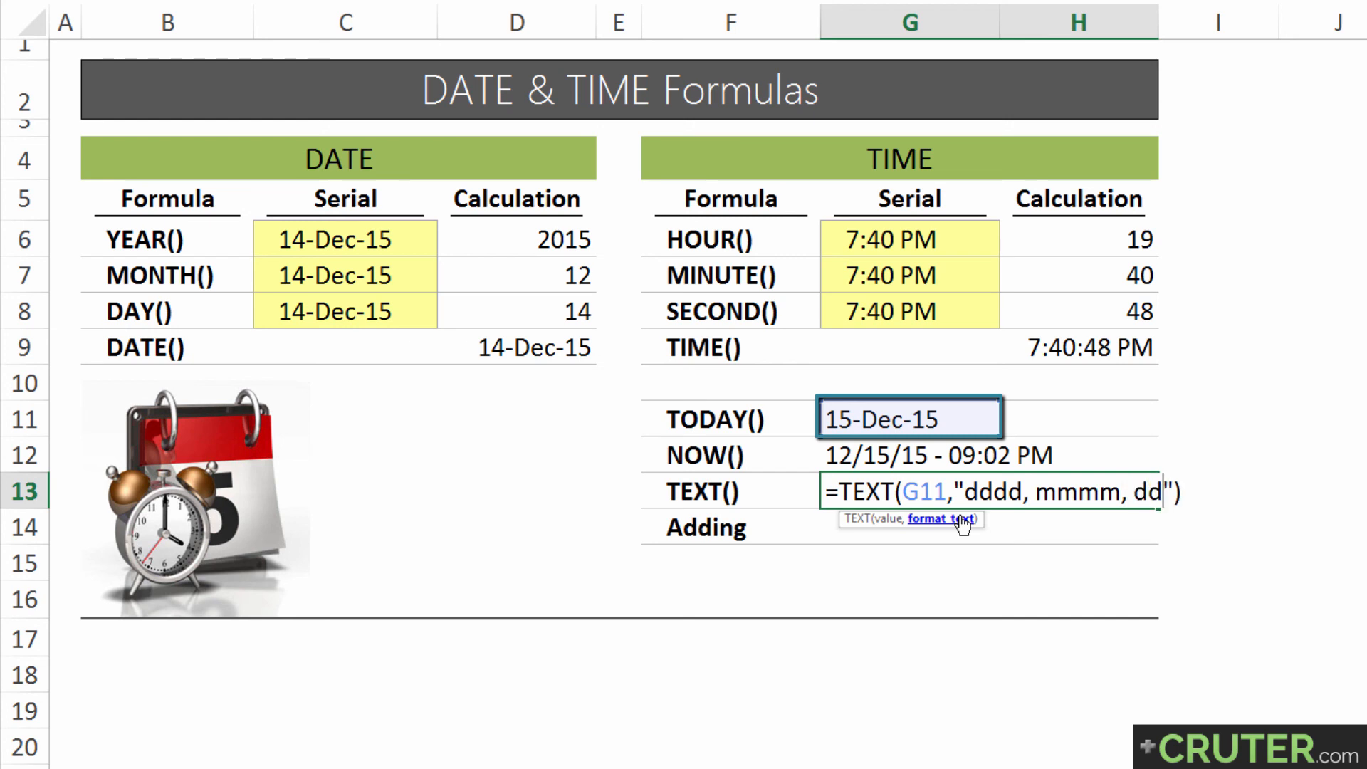
{"action": "key", "text": "Return"}
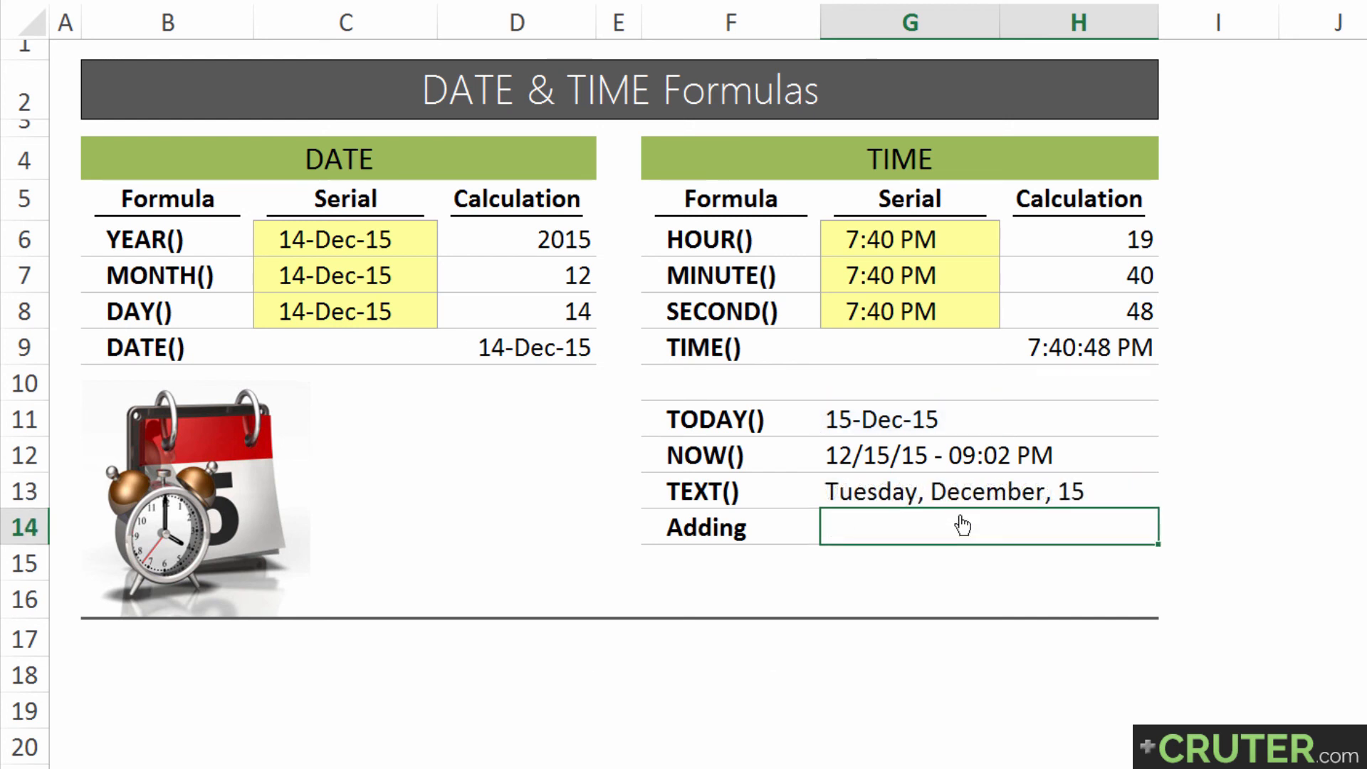
Append the four-digit year to G13's TEXT formula so the format reads "dddd, mmmm, dd, yyyy"
{"action": "key", "text": "Up"}
{"action": "key", "text": "F2"}
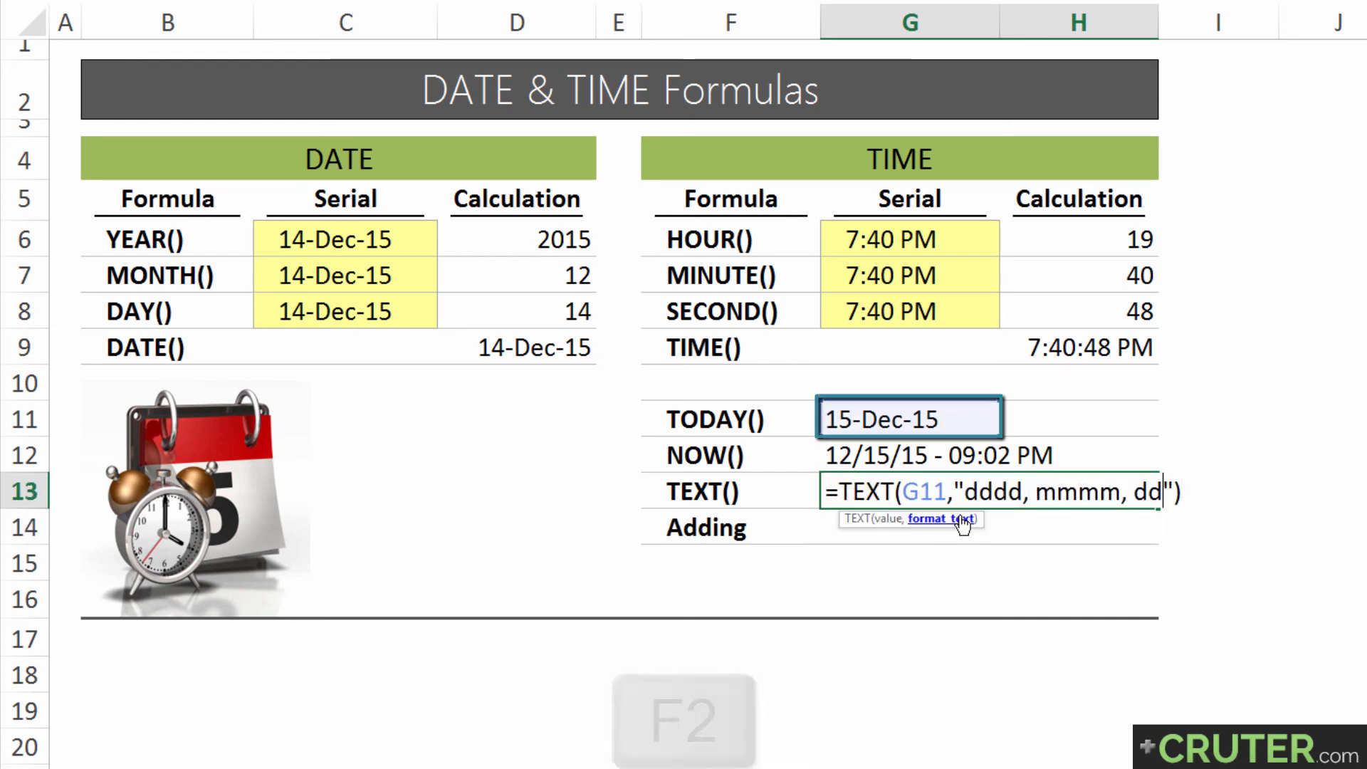
{"action": "key", "text": "Left"}
{"action": "key", "text": "Left"}
{"action": "type", "text": ", "}
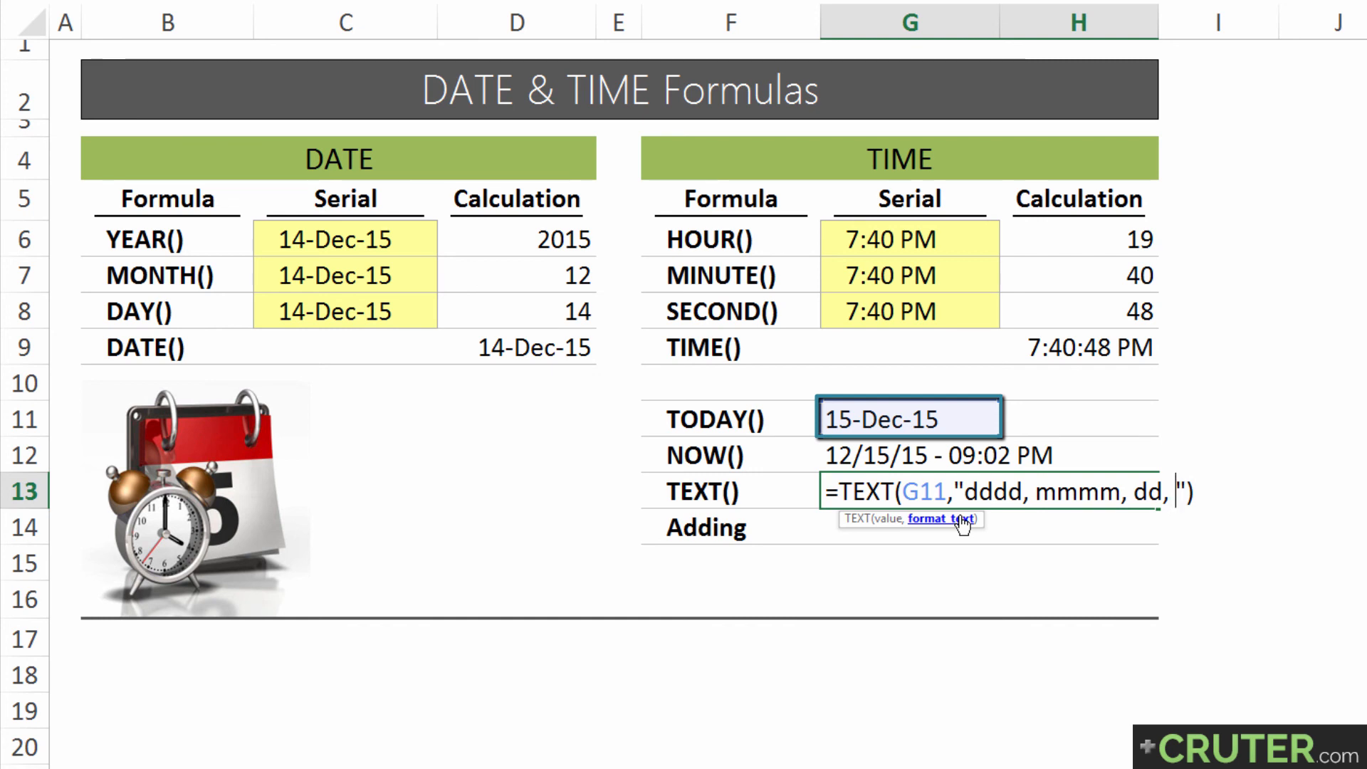
{"action": "type", "text": "yyyy"}
{"action": "key", "text": "Return"}
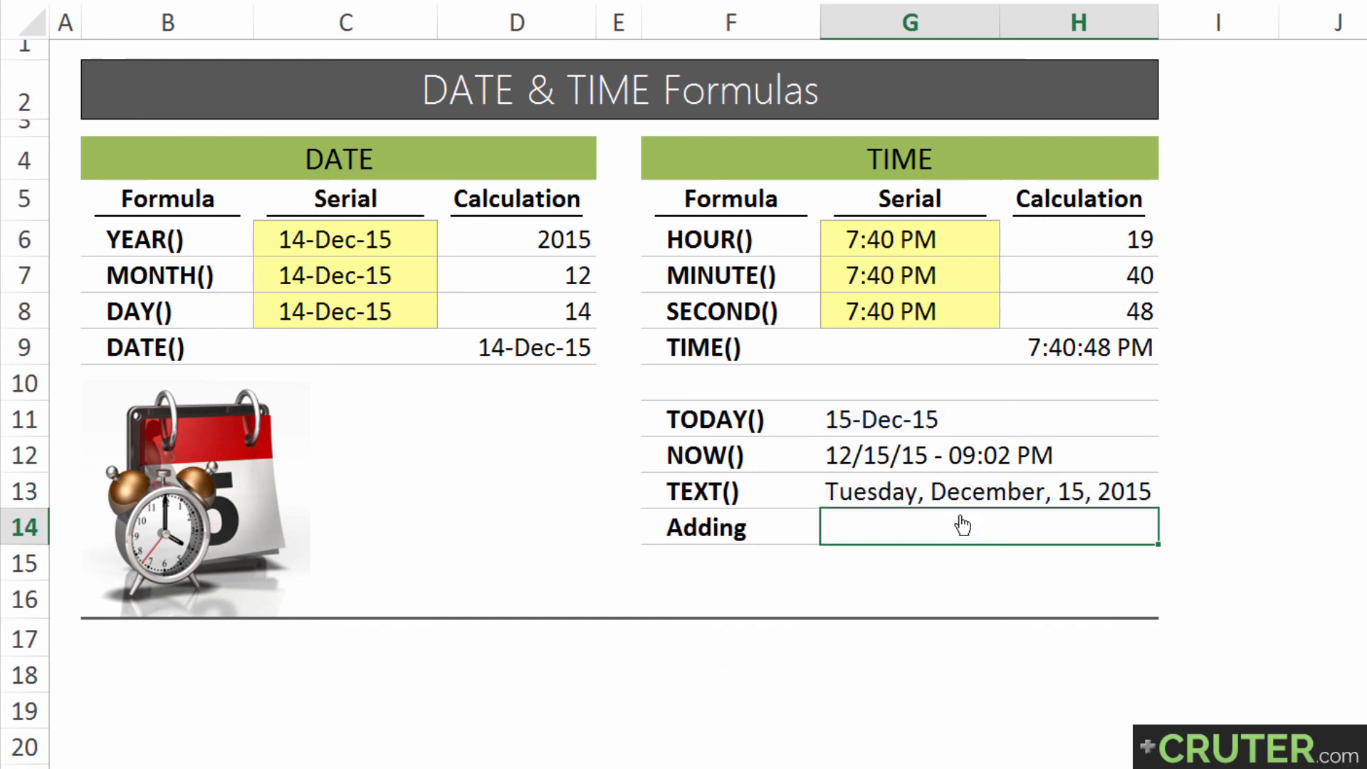
Remove the comma after the month code in G13's TEXT formula so the format reads "dddd, mmmm dd, yyyy"
{"action": "key", "text": "Up"}
{"action": "key", "text": "F2"}
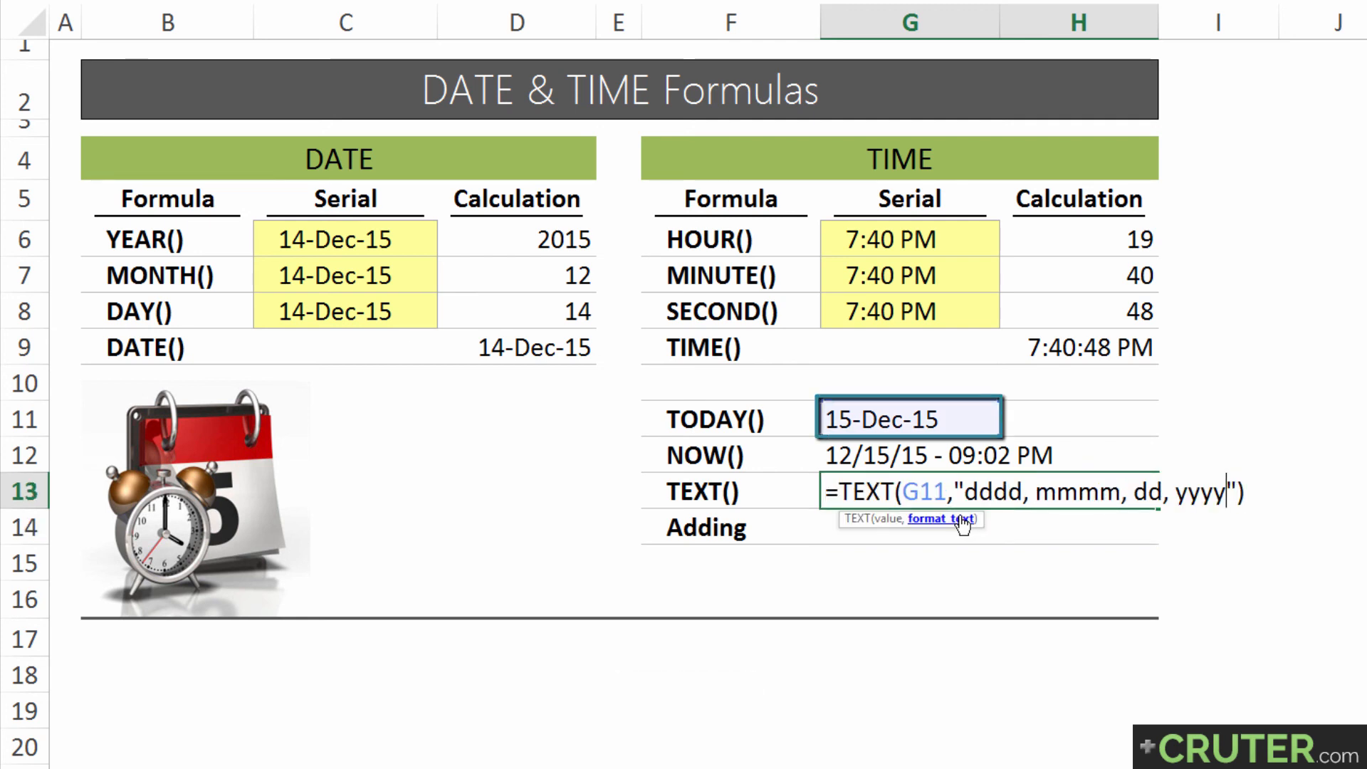
{"action": "key", "text": "ctrl+Left"}
{"action": "key", "text": "Left"}
{"action": "key", "text": "BackSpace"}
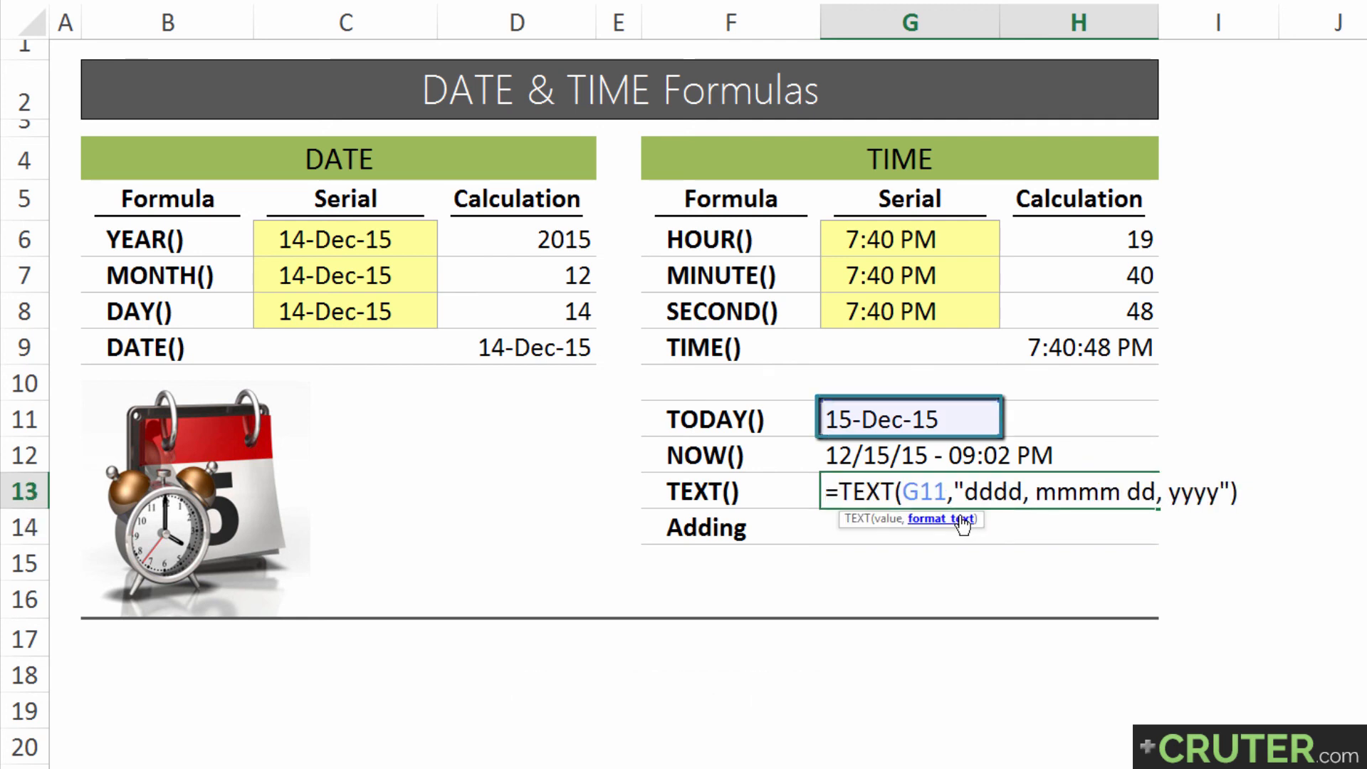
{"action": "key", "text": "Return"}
{"action": "key", "text": "Up"}
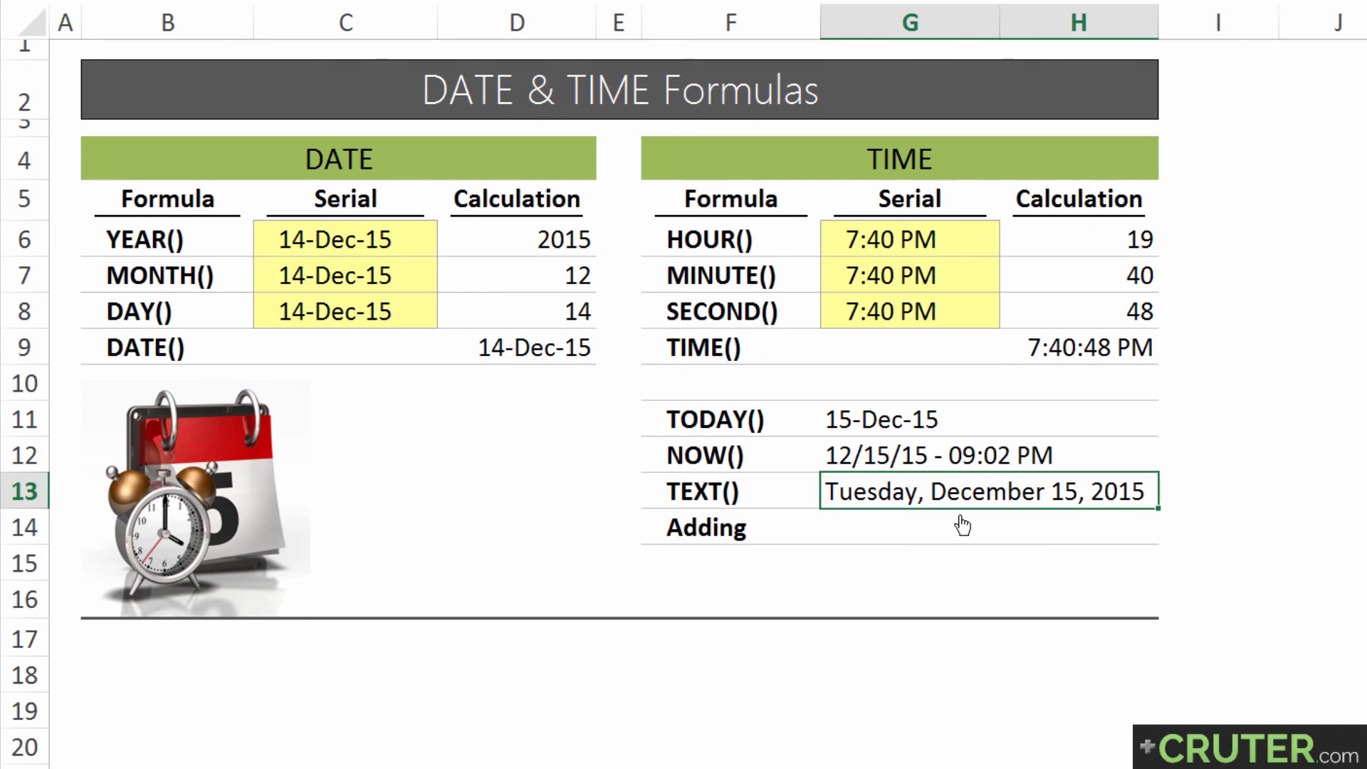